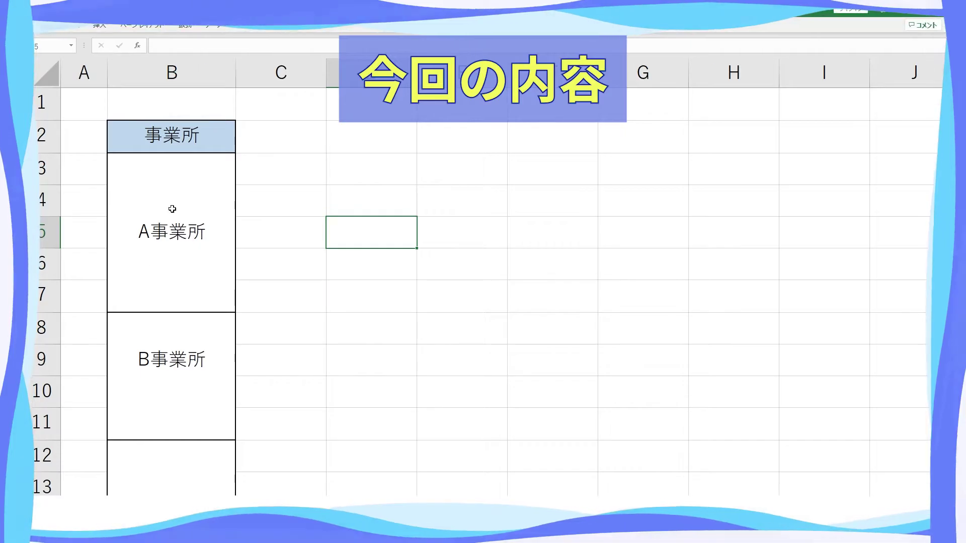
Step: Insert a pivot table from the 事業所 column B2:B20 at cell D2 of the existing worksheet and add its 事業所 field
left_click(198, 147)
key("ctrl+shift+Down")
scroll(199, 201, "up", 3)
key("alt+n")
key("v")
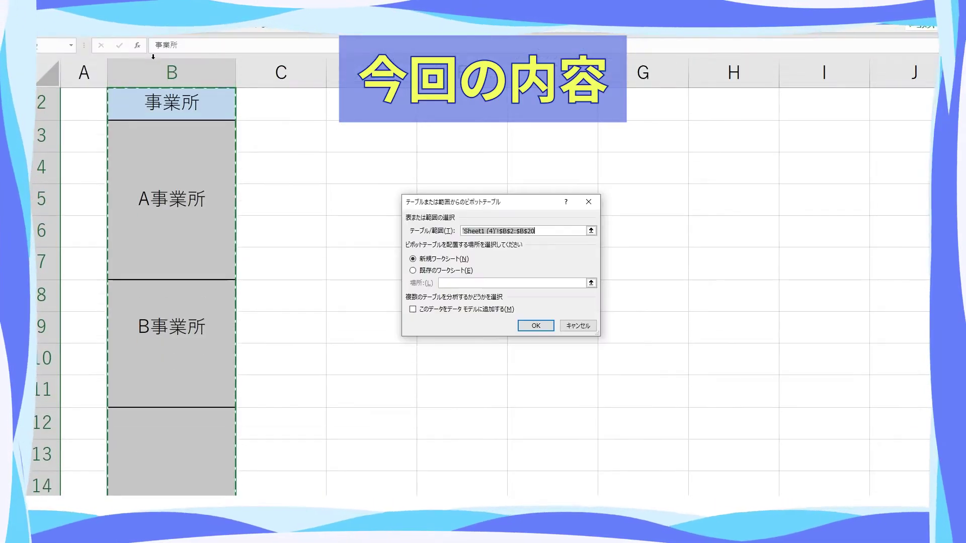
left_click(384, 272)
left_click(590, 280)
left_click(372, 136)
left_click(592, 220)
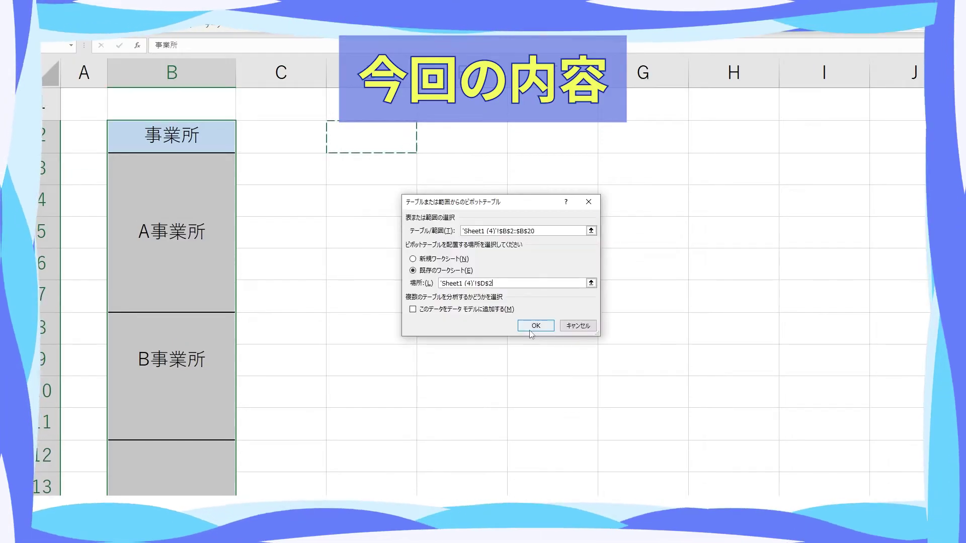
left_click(535, 325)
left_click(824, 130)
left_click_drag(840, 130, 912, 438)
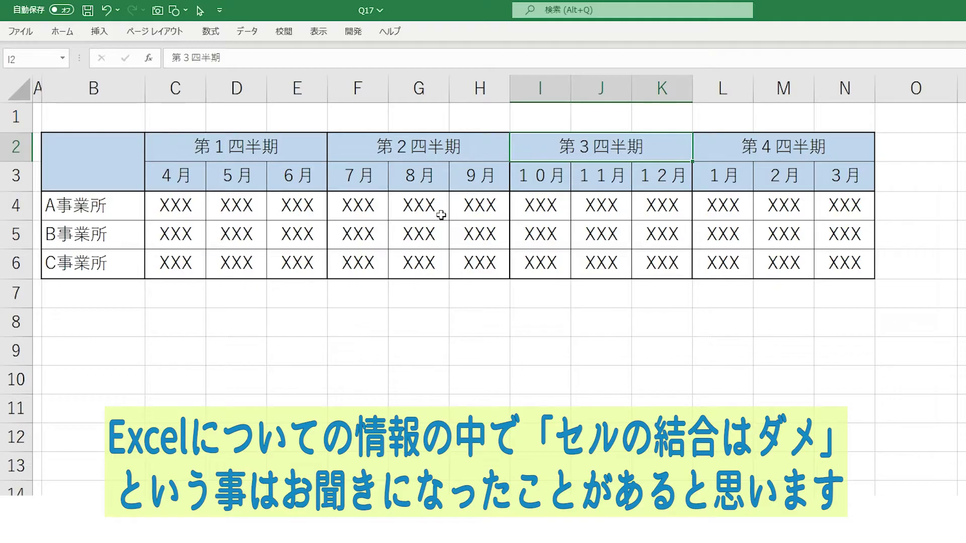
Step: Examine the merged quarter headings from 第1四半期 to 第4四半期 in row 2 of the table
left_click(283, 152)
left_click(443, 147)
left_click(612, 150)
left_click(759, 150)
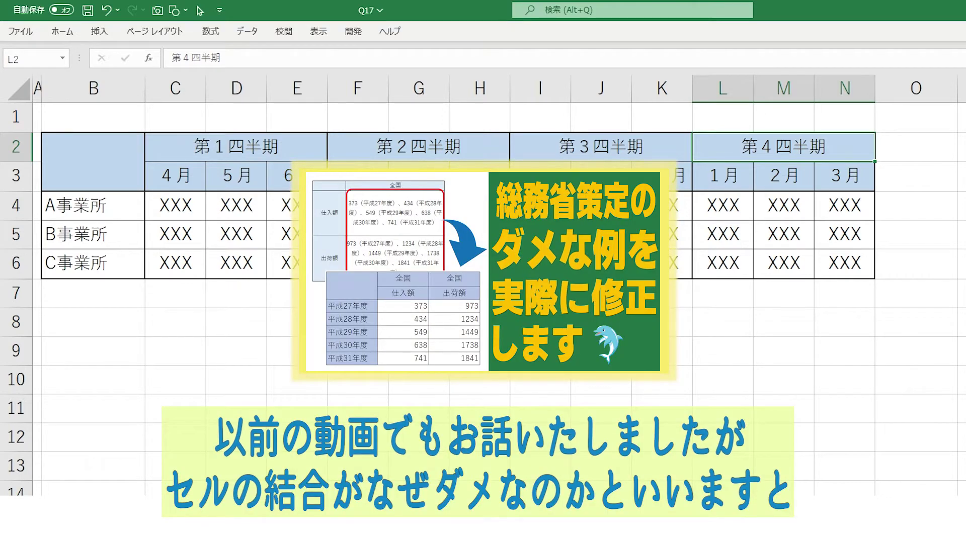
left_click(305, 144)
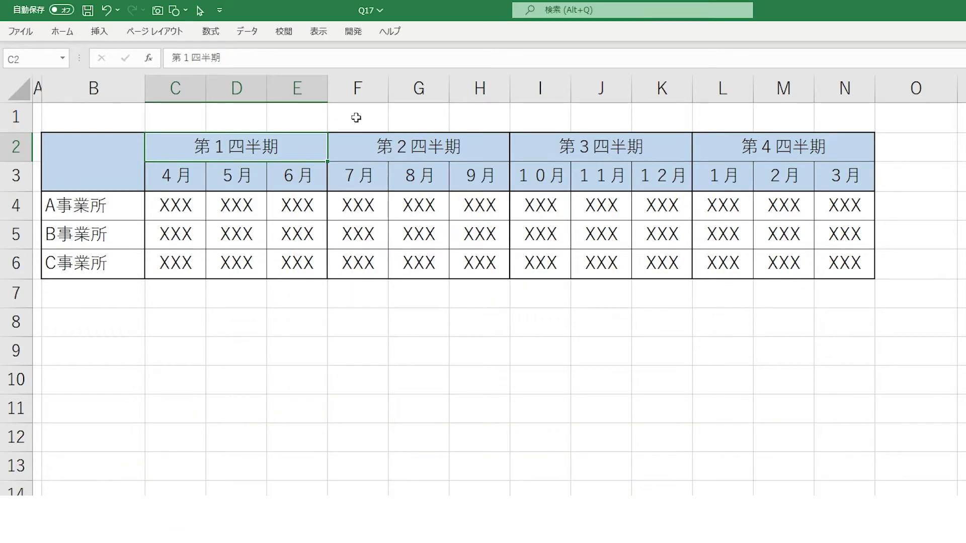
left_click(494, 148)
left_click(645, 145)
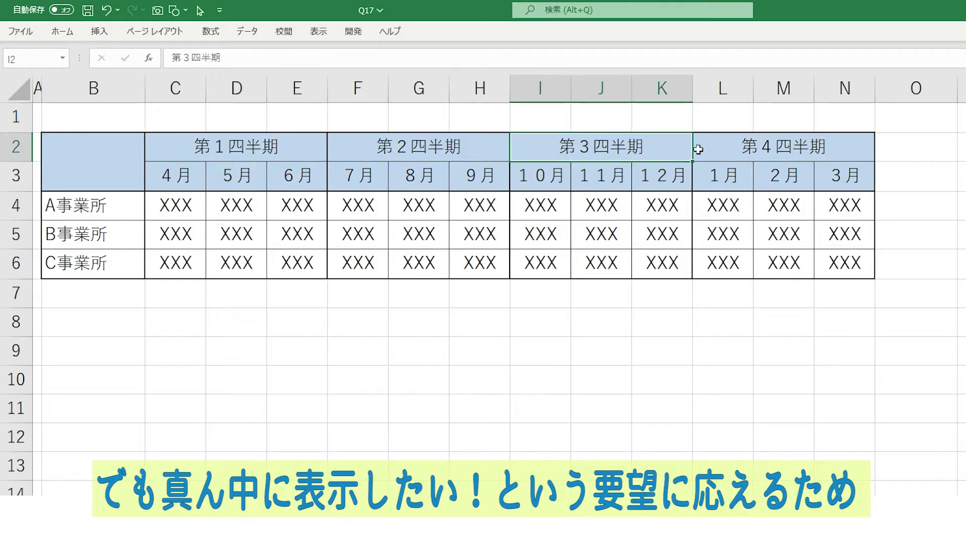
left_click(800, 153)
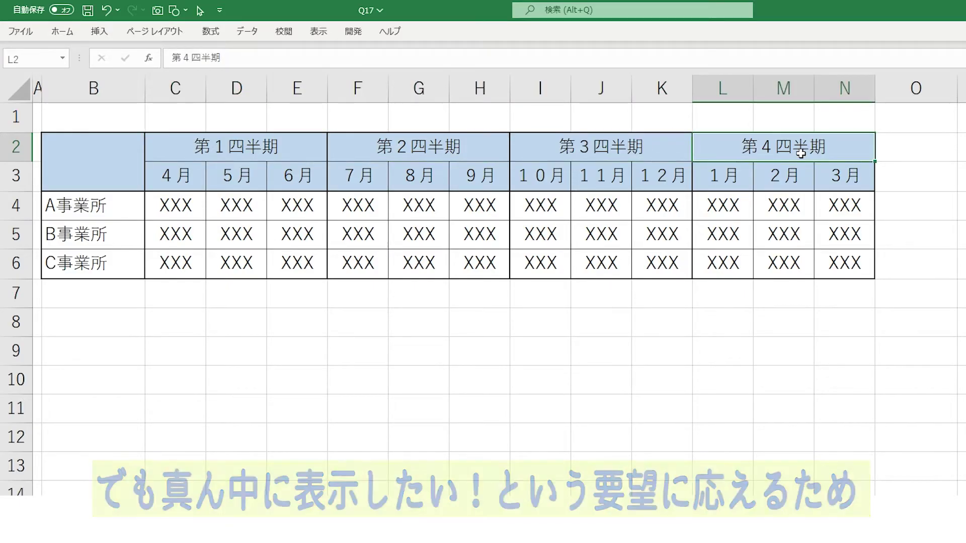
left_click_drag(265, 148, 720, 148)
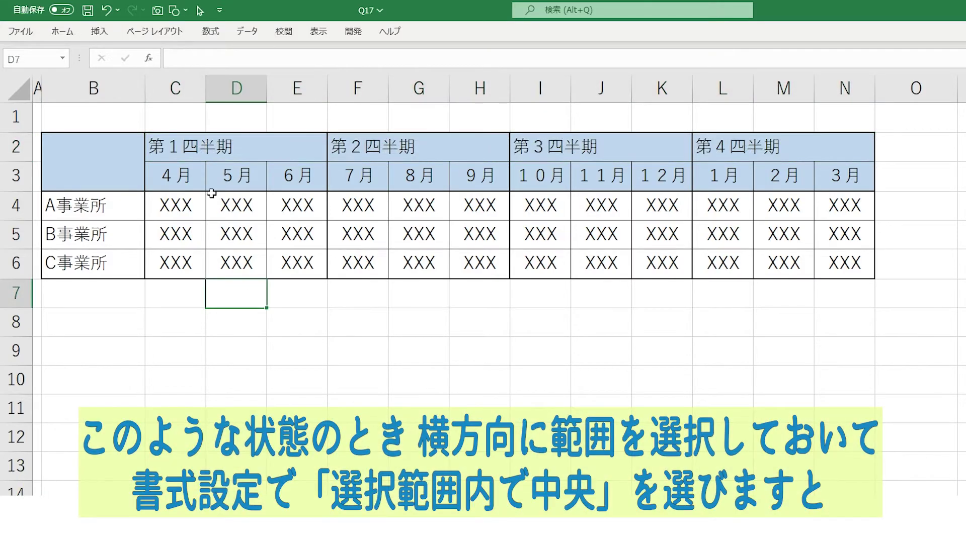
Step: Center the 第1四半期 heading across C2:E2 with the horizontal alignment 選択範囲内で中央
left_click_drag(176, 148, 323, 146)
left_click(351, 147)
left_click_drag(403, 147, 470, 149)
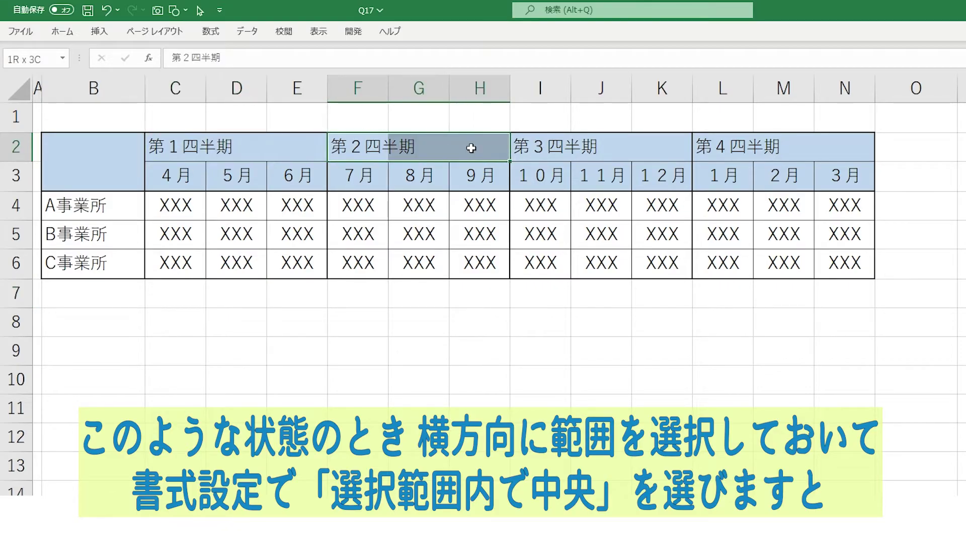
left_click_drag(176, 141, 302, 147)
key("ctrl+1")
left_click_drag(418, 188, 454, 79)
left_click(409, 153)
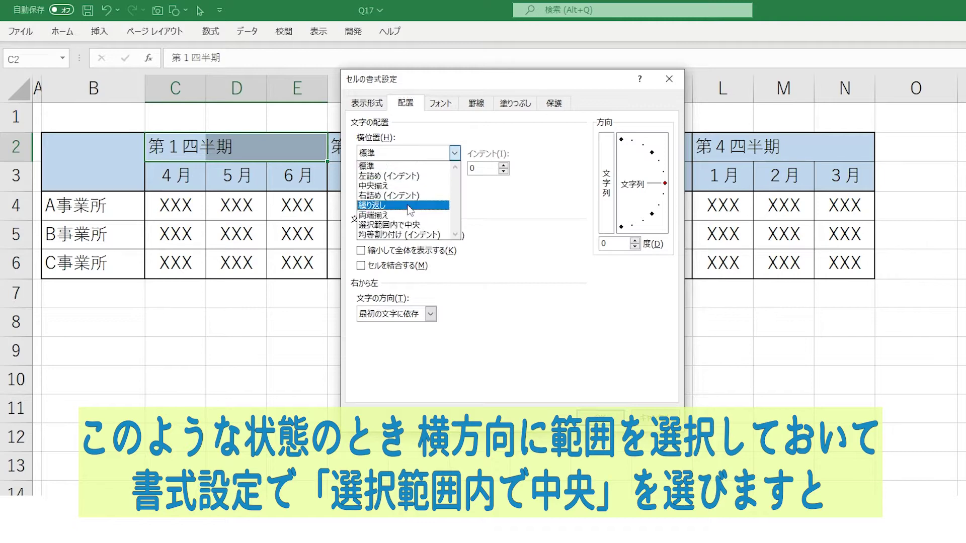
left_click(410, 224)
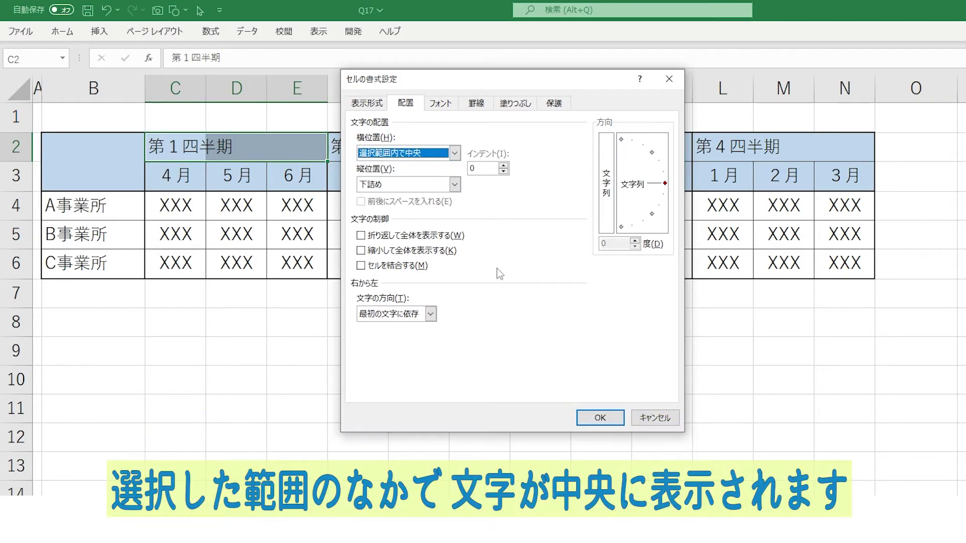
left_click(585, 417)
left_click(253, 288)
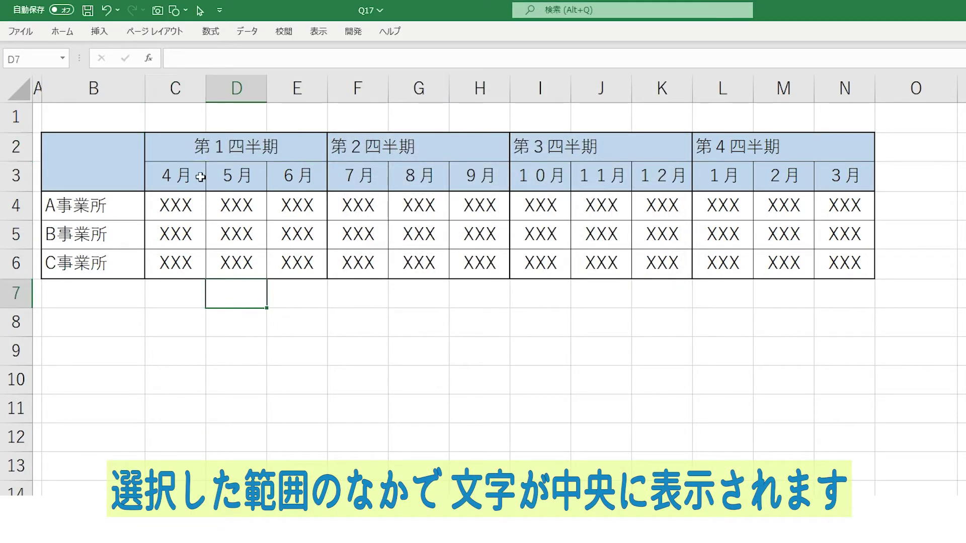
Step: Check the 第1四半期 heading range cell by cell in C2:E2 for merged cells
left_click_drag(180, 146, 283, 147)
left_click(280, 302)
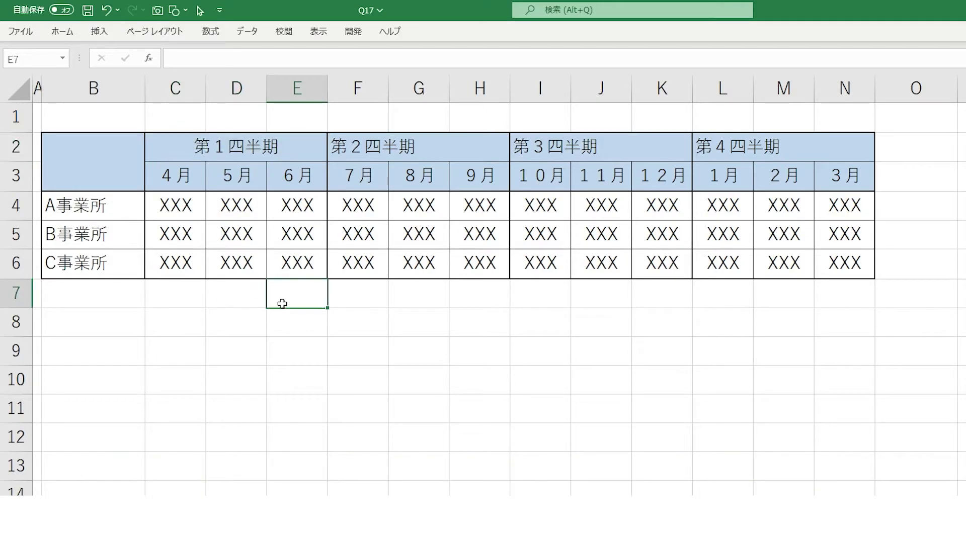
left_click_drag(183, 146, 278, 148)
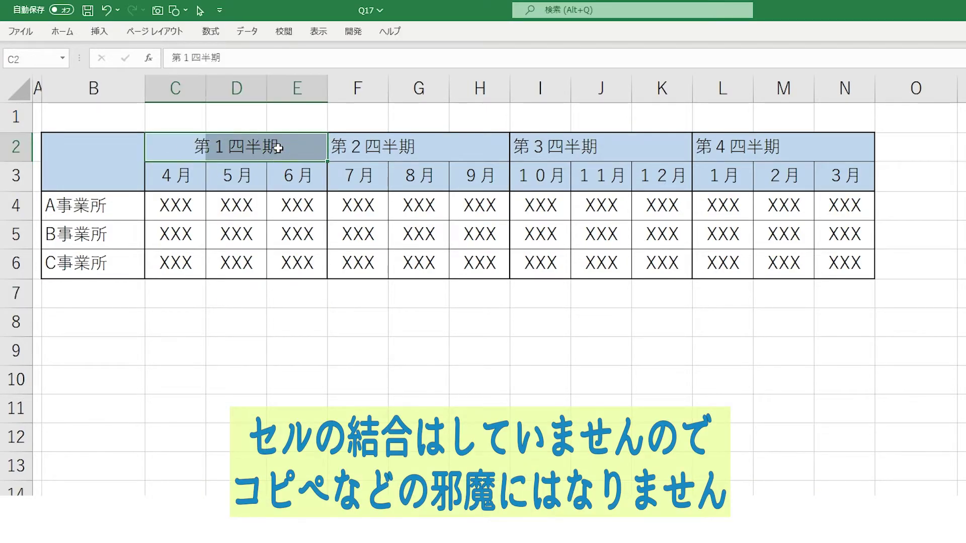
left_click(283, 148)
left_click(240, 147)
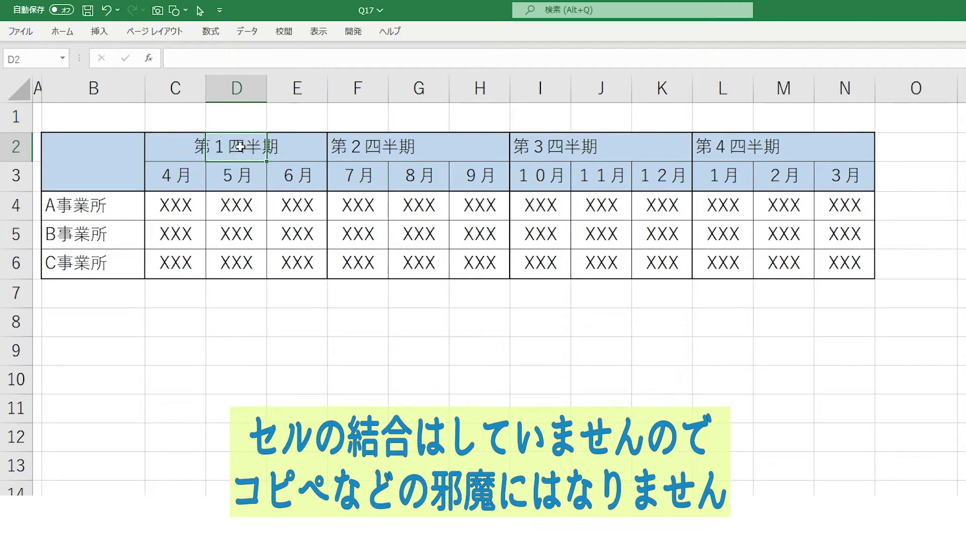
left_click(185, 147)
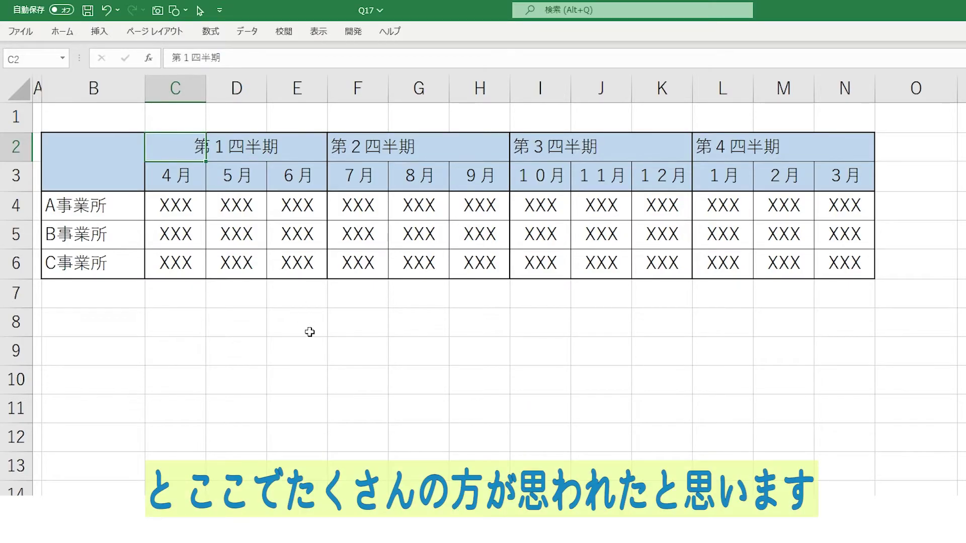
left_click(309, 332)
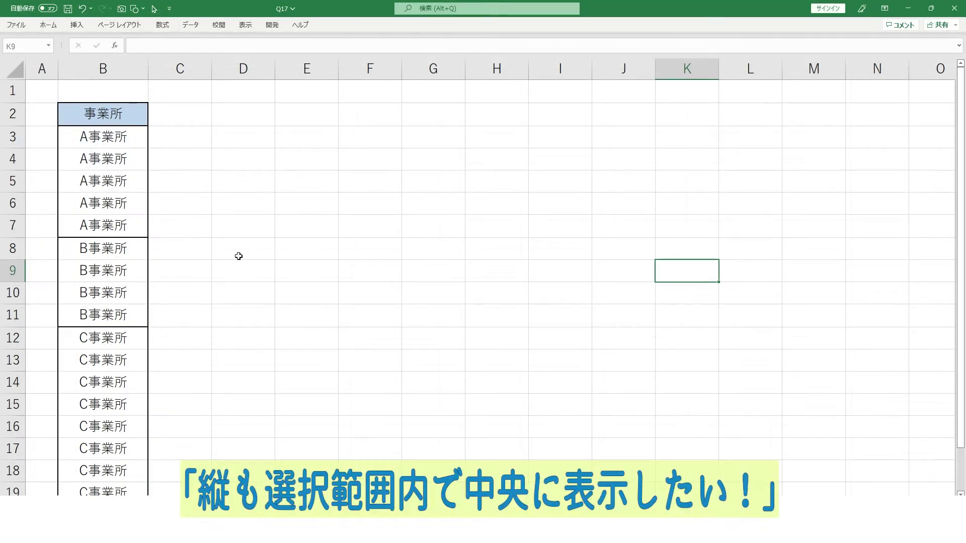
Step: Examine the horizontal and vertical alignment options offered in the cell formatting for the A事業所 cells B3:B7
left_click_drag(114, 136, 118, 317)
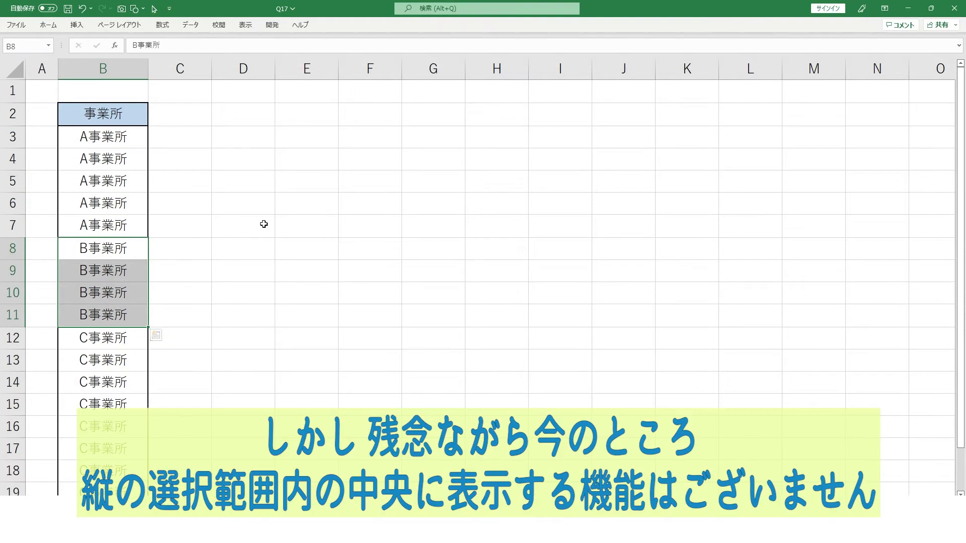
left_click(260, 229)
left_click_drag(134, 144, 122, 224)
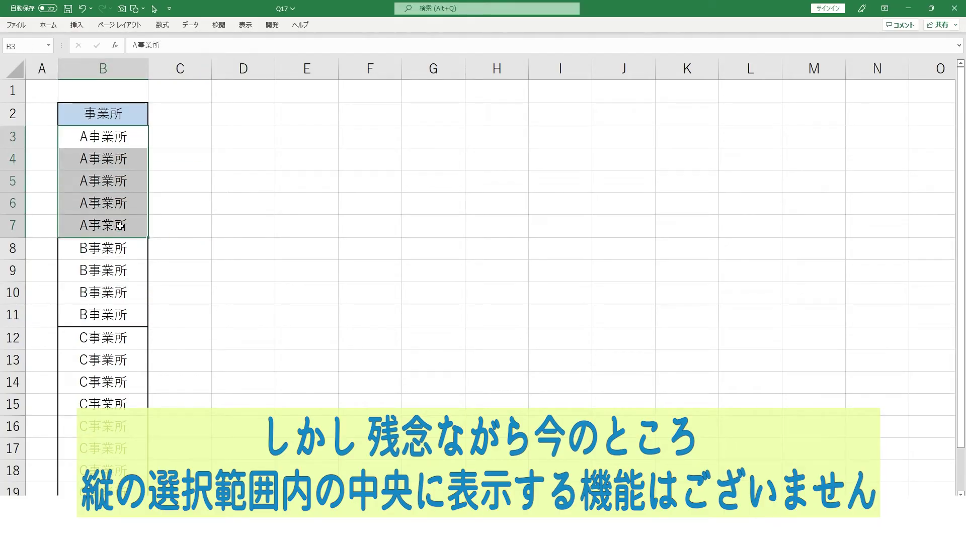
key("ctrl+1")
left_click(334, 143)
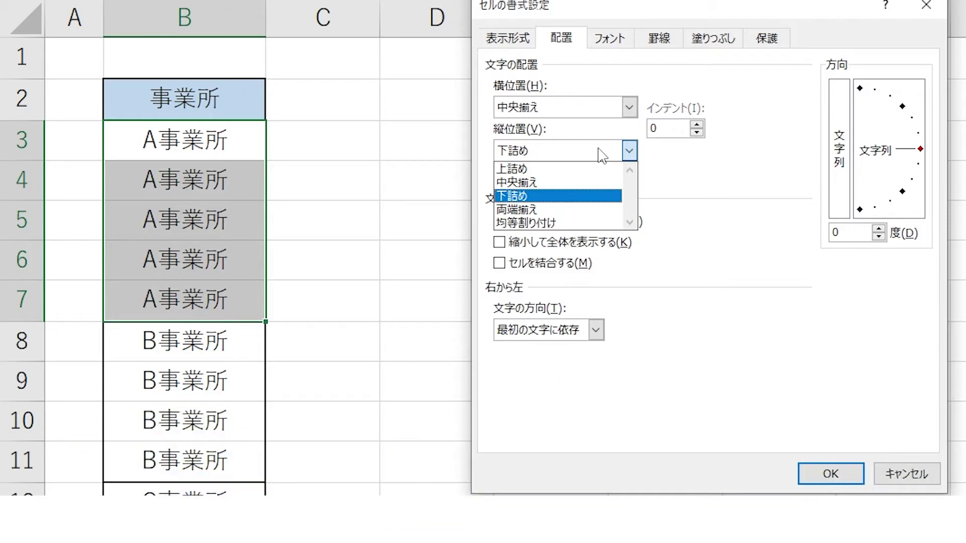
left_click(628, 151)
left_click(629, 107)
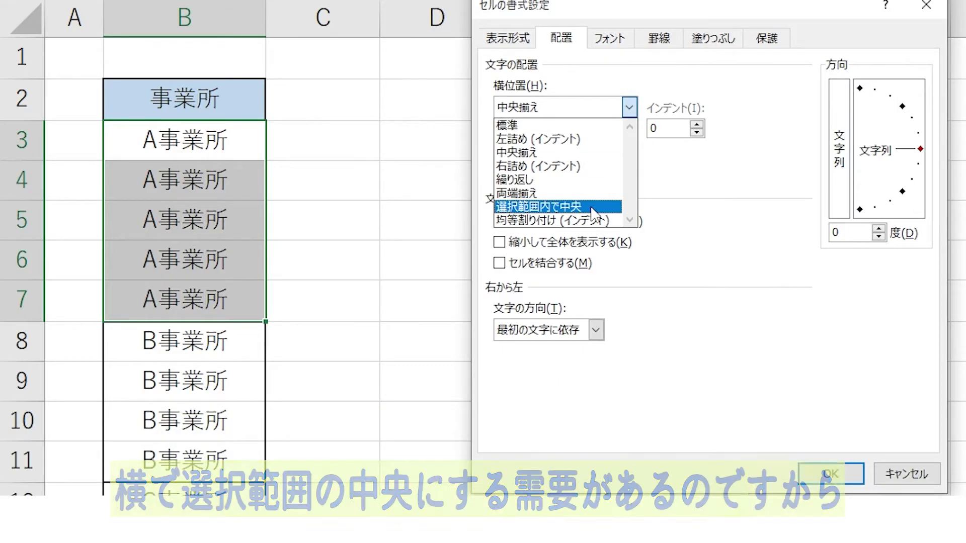
left_click(628, 150)
left_click(629, 151)
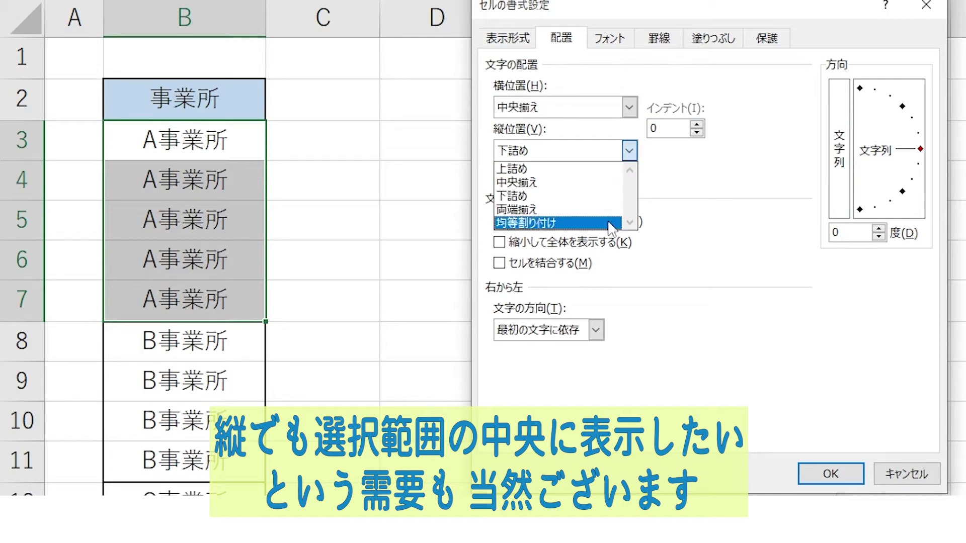
key("Escape")
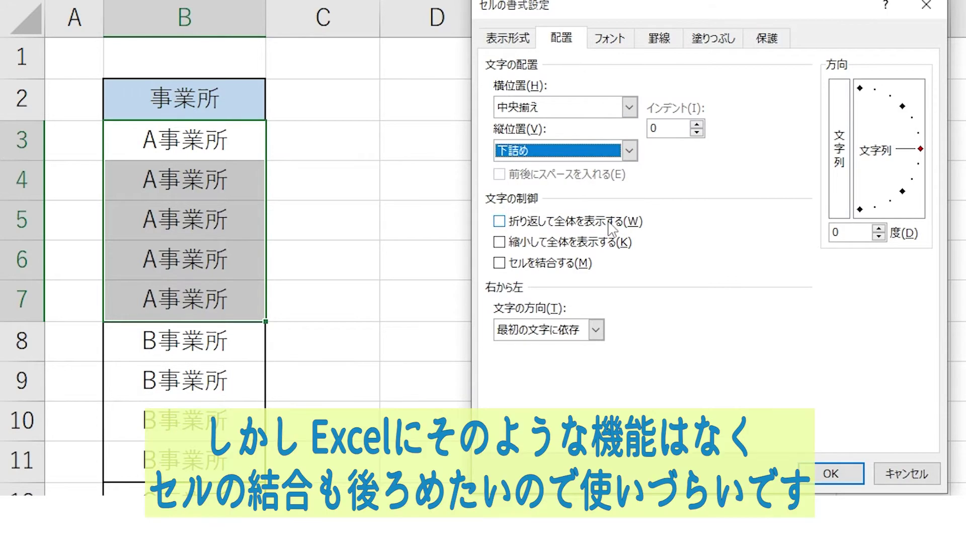
key("Escape")
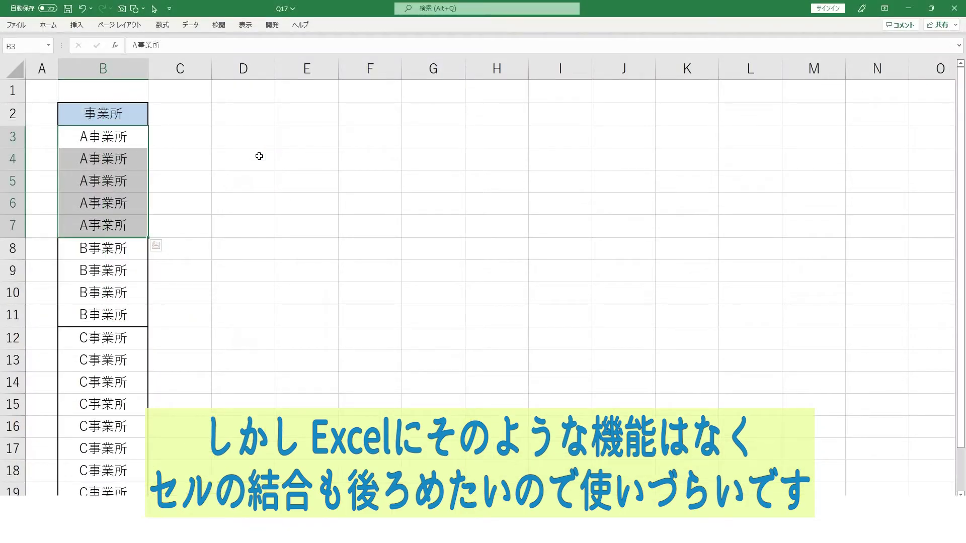
Step: Merge the A事業所 cells B3:B7, keeping only the upper value, and center the text vertically
key("alt+h")
key("m")
key("m")
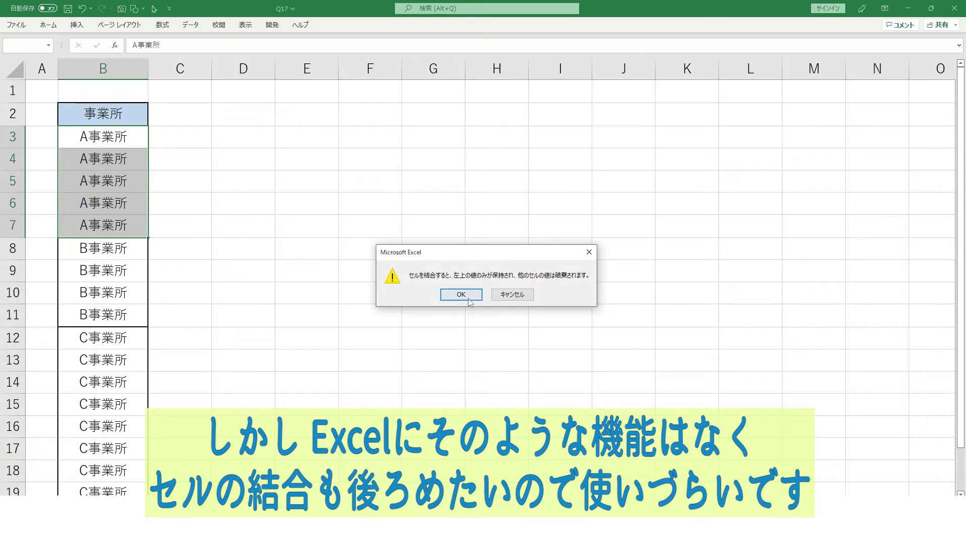
key("Return")
left_click(243, 203)
left_click(106, 190)
key("alt+h")
key("a")
key("m")
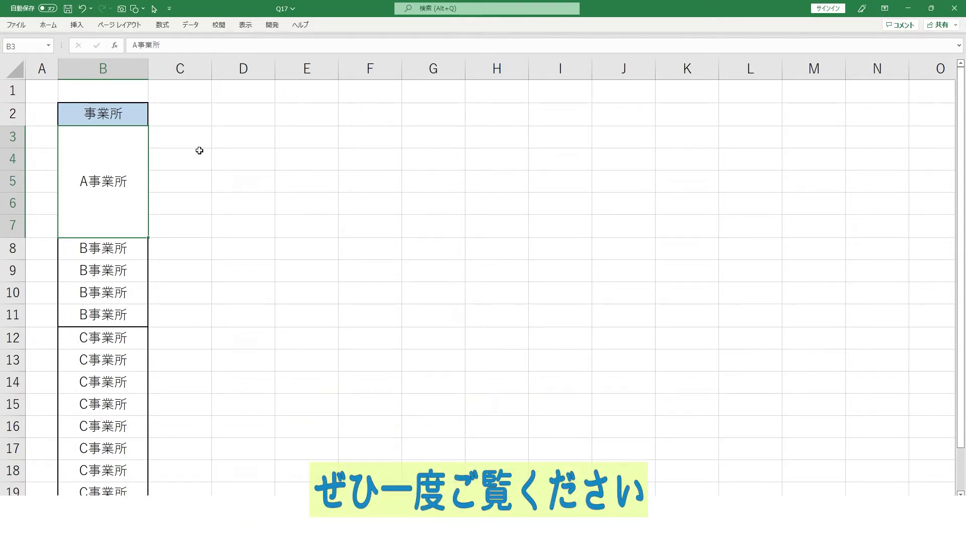
Step: Undo the vertical centering and the merge of the A事業所 cells B3:B7
key("ctrl+z")
key("ctrl+z")
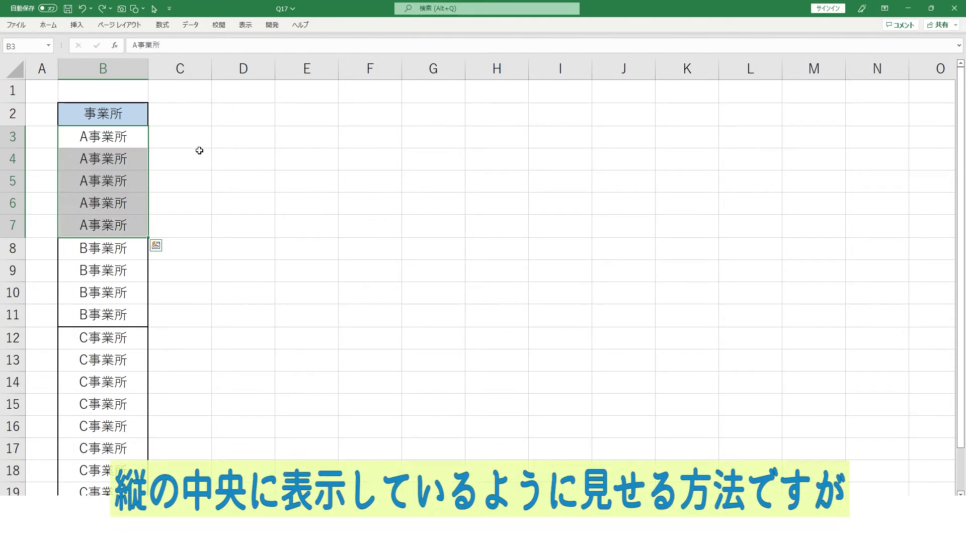
left_click(238, 164)
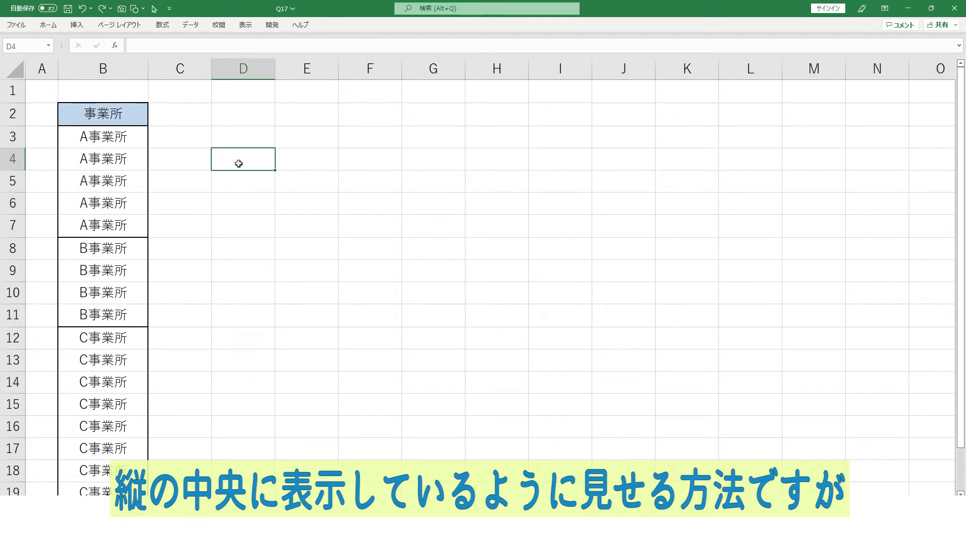
left_click(115, 181)
left_click(121, 137, "shift")
left_click_drag(109, 200, 109, 248)
left_click_drag(116, 201, 112, 225)
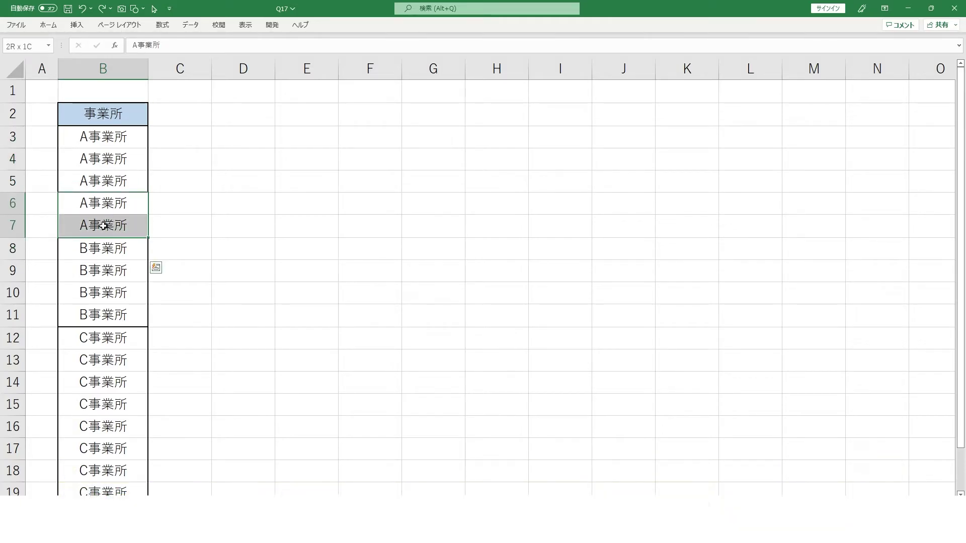
left_click(195, 199)
left_click(362, 182)
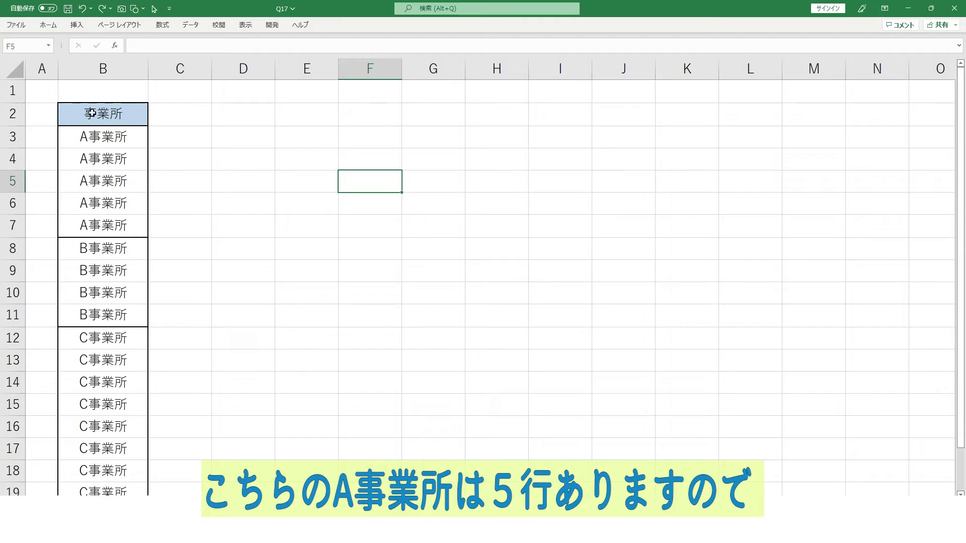
Step: Set the font color of the A事業所 cells B3, B4, B6 and B7 to white, leaving out the middle cell B5
left_click(124, 140)
left_click_drag(124, 159, 123, 160)
left_click_drag(121, 204, 119, 223)
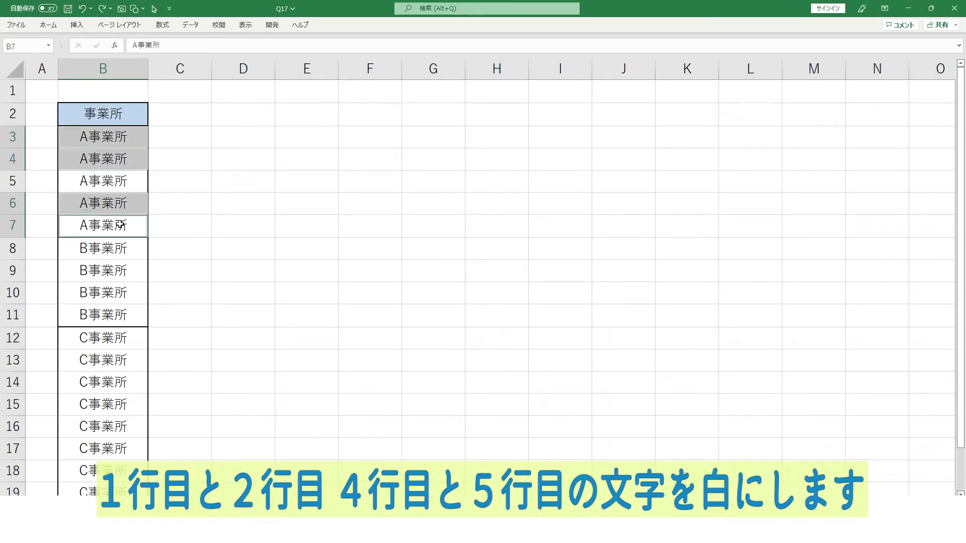
left_click(49, 26)
left_click(209, 60)
left_click(202, 102)
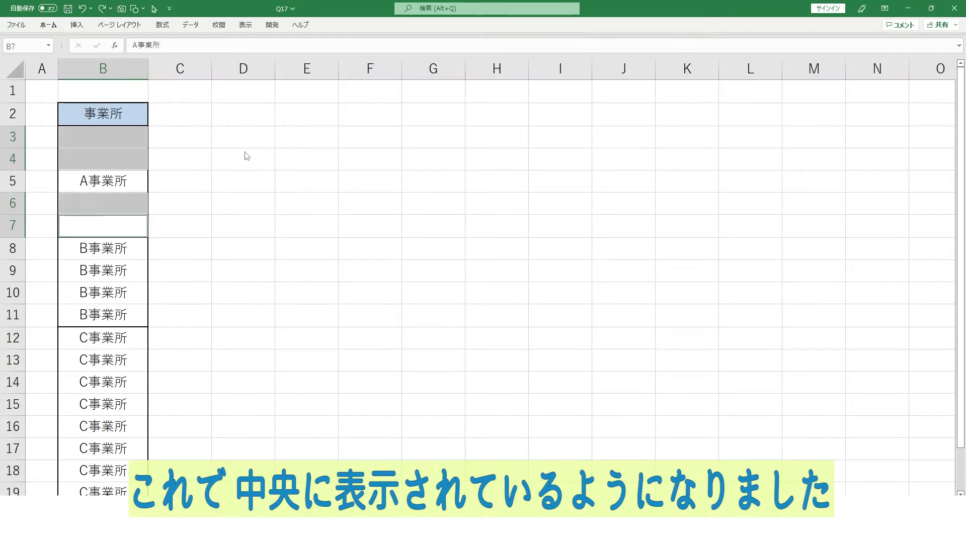
left_click(190, 159)
left_click(255, 164)
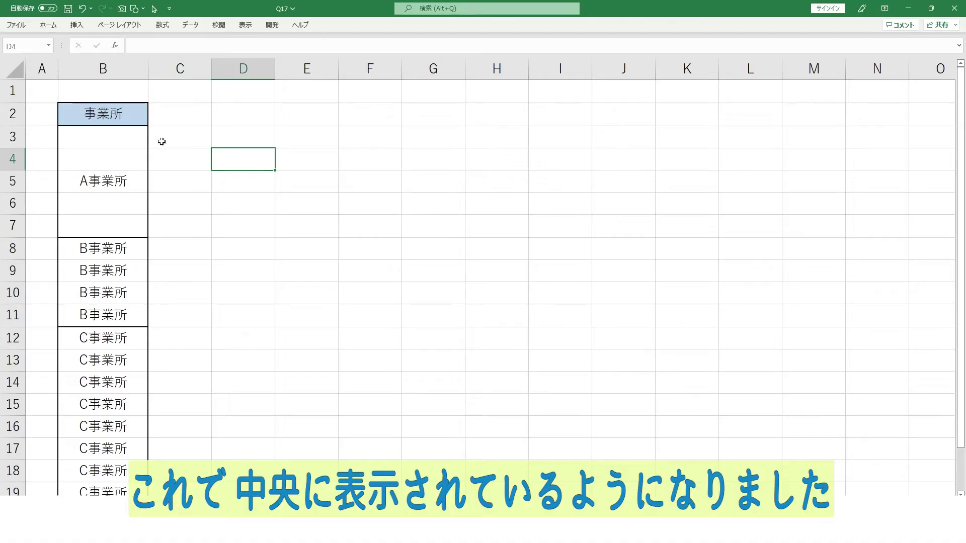
Step: Set the font color of the B事業所 cells B8, B10 and B11 to white, leaving out B9
left_click(112, 271)
left_click(144, 283)
left_click(205, 275)
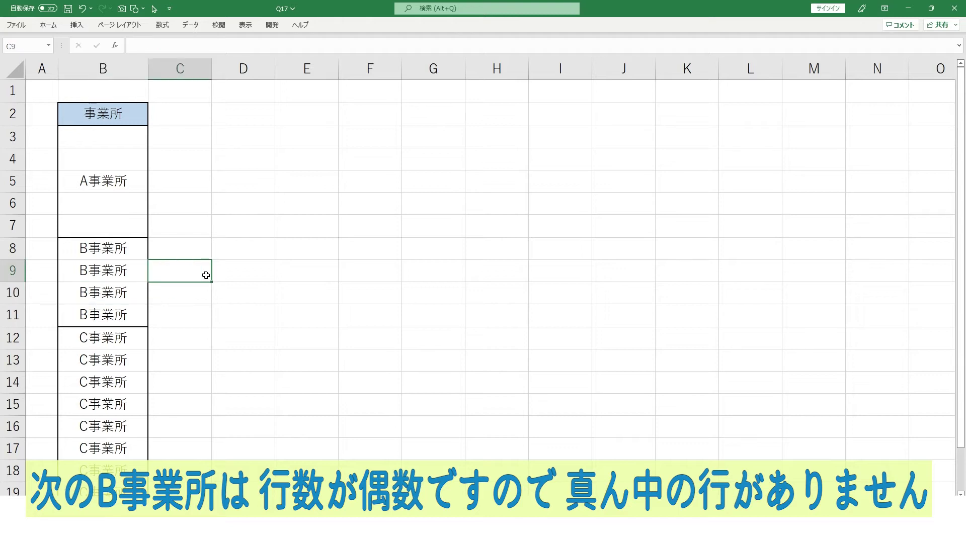
left_click(118, 293)
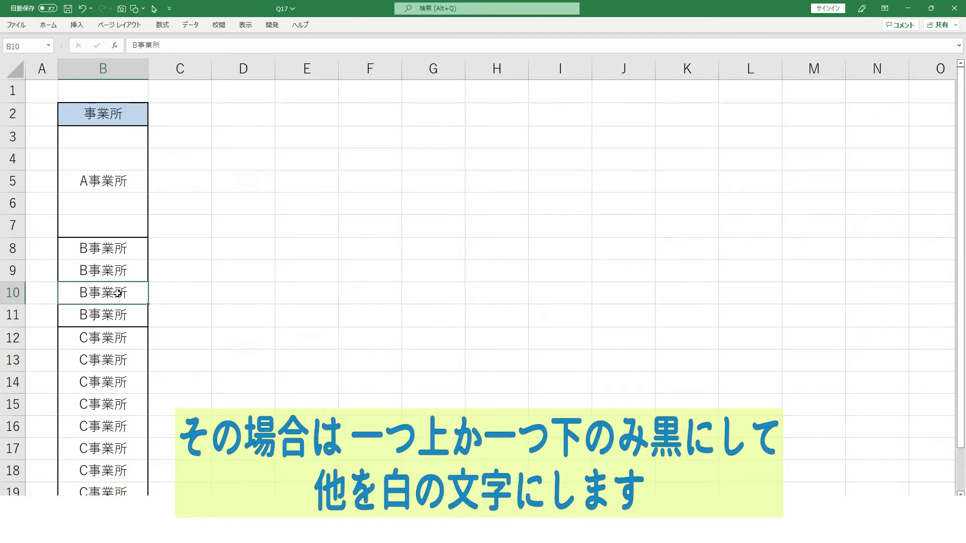
left_click(117, 251)
left_click_drag(116, 291, 118, 306)
left_click(52, 25)
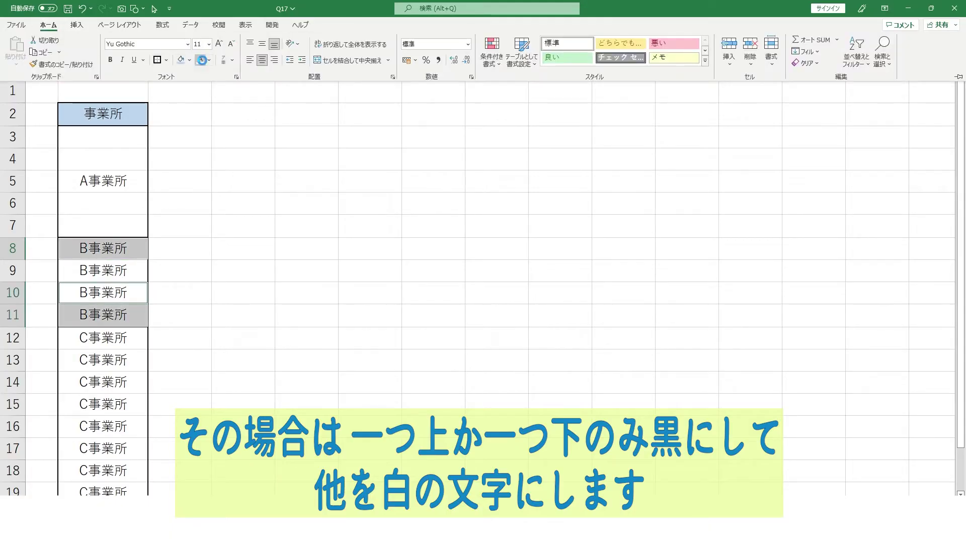
left_click(282, 60)
Step: Set the font color of the C事業所 cells B12:B15 and B17:B20 to white, leaving out the middle cell B16
left_click(99, 338)
scroll(99, 338, "down", 2)
left_click(110, 270, "shift")
left_click(52, 26)
left_click(281, 59)
left_click_drag(103, 314, 104, 380)
left_click(52, 25)
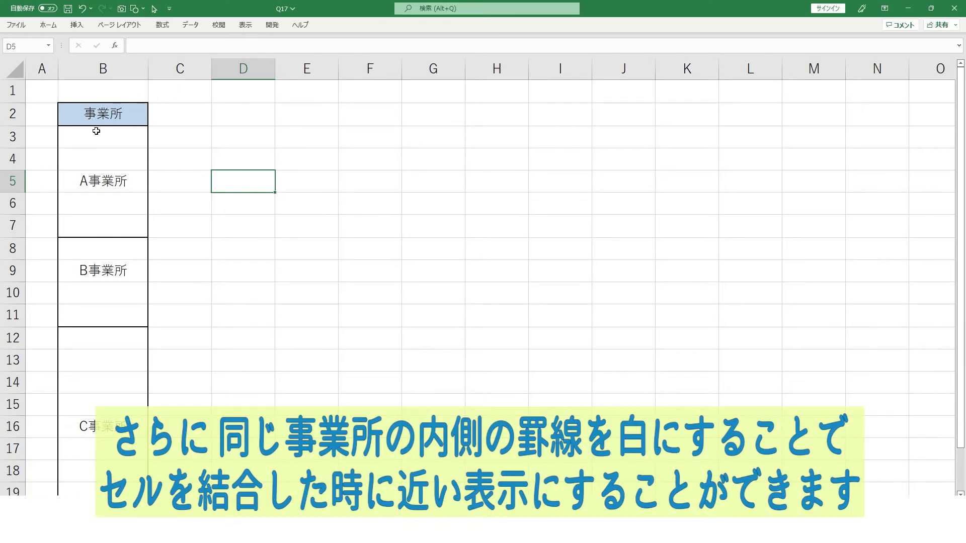
Step: Set the inner borders within each office group in column B to white
left_click_drag(93, 140, 96, 230)
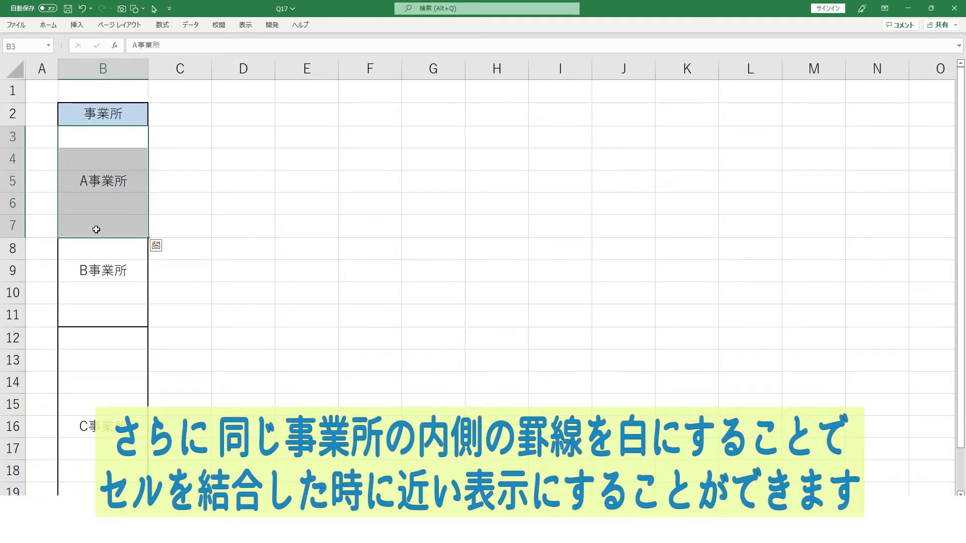
left_click(254, 182)
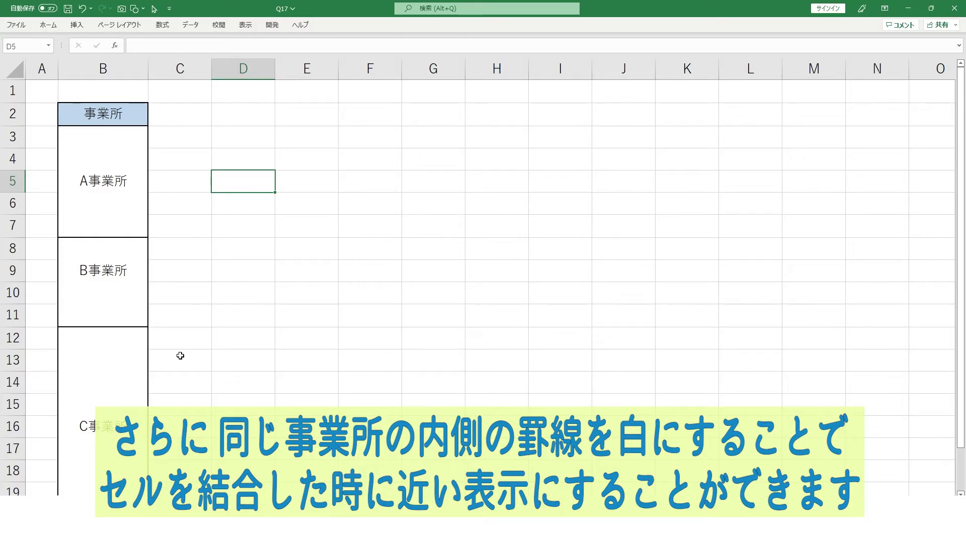
scroll(181, 357, "down", 3)
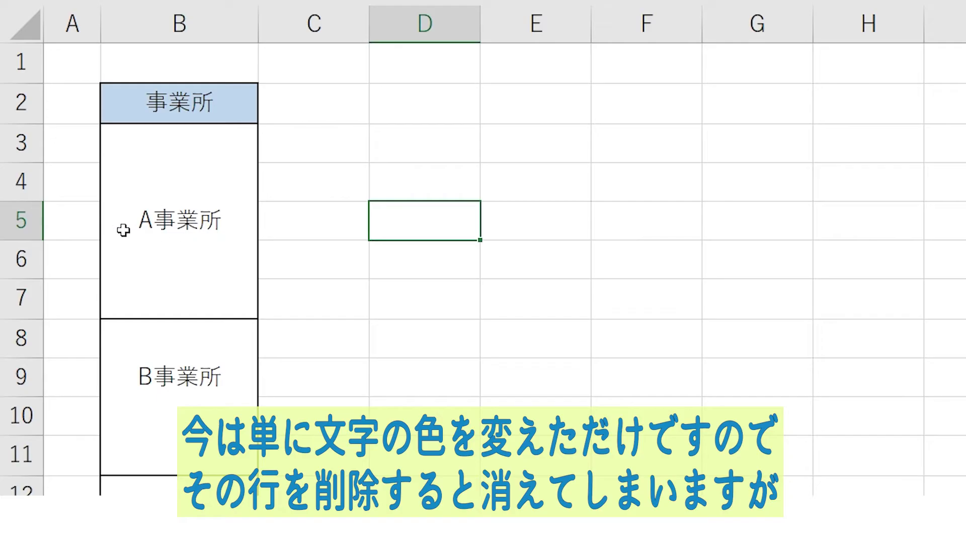
Step: Delete row 5, which holds the A事業所 text shown in black
right_click(26, 220)
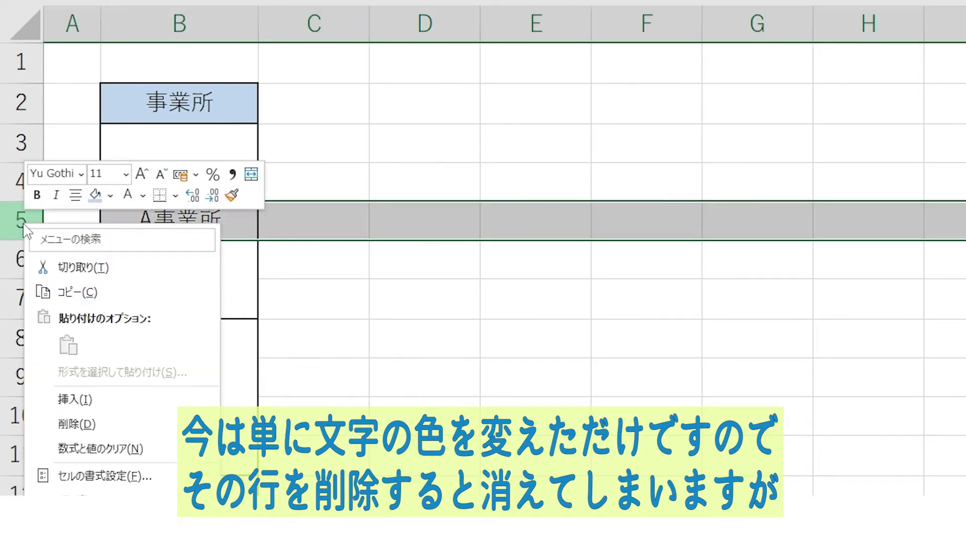
left_click(82, 423)
left_click(397, 187)
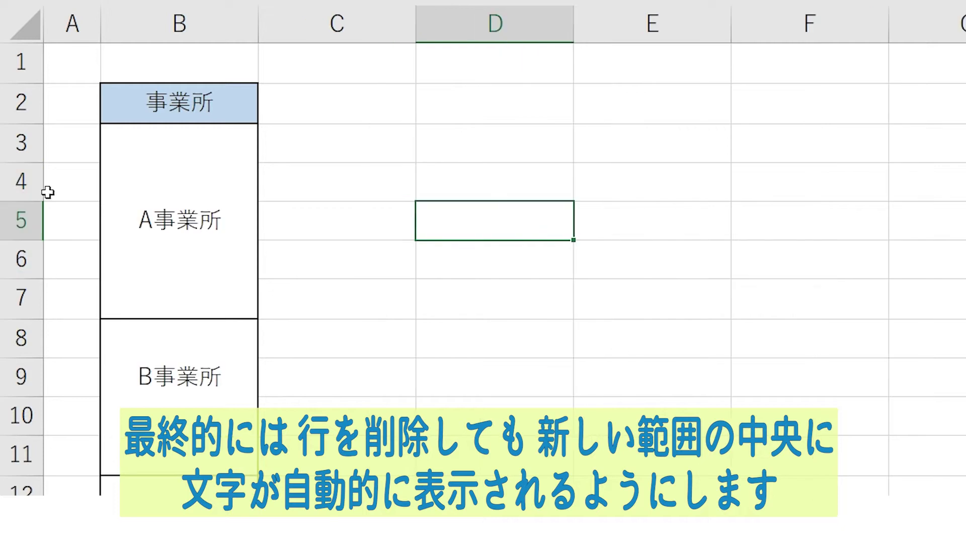
Step: Delete rows 4 and 5 together from the A事業所 group
left_click_drag(19, 182, 21, 203)
right_click(21, 204)
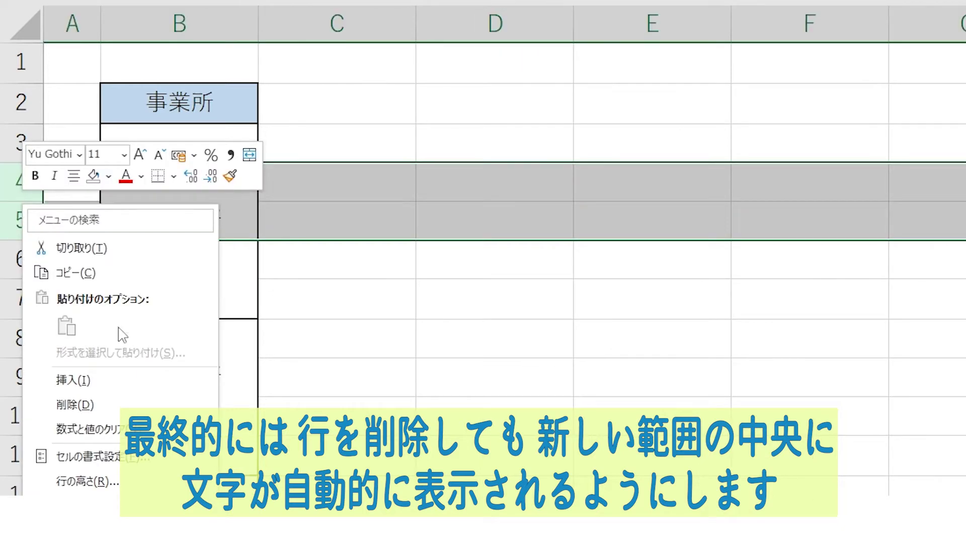
left_click(119, 394)
left_click(425, 313)
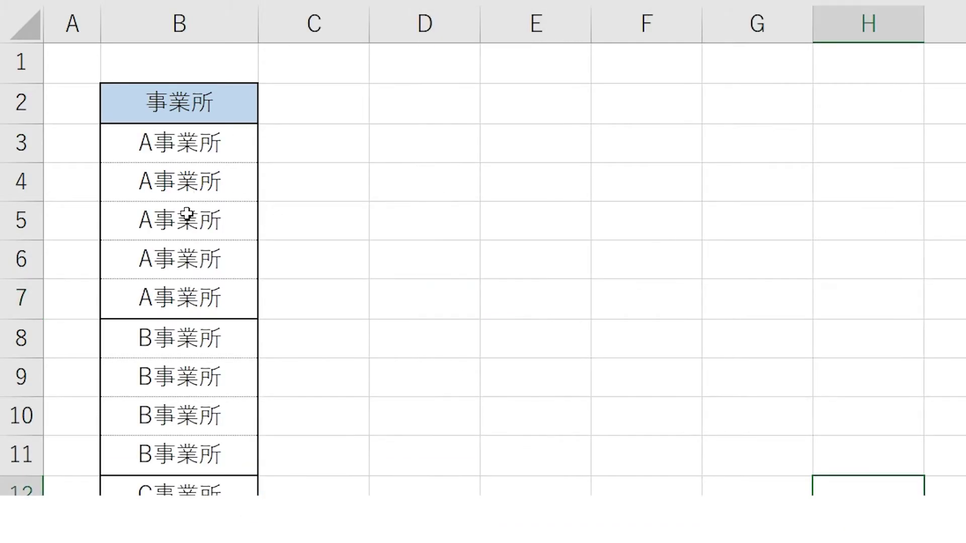
left_click(187, 220)
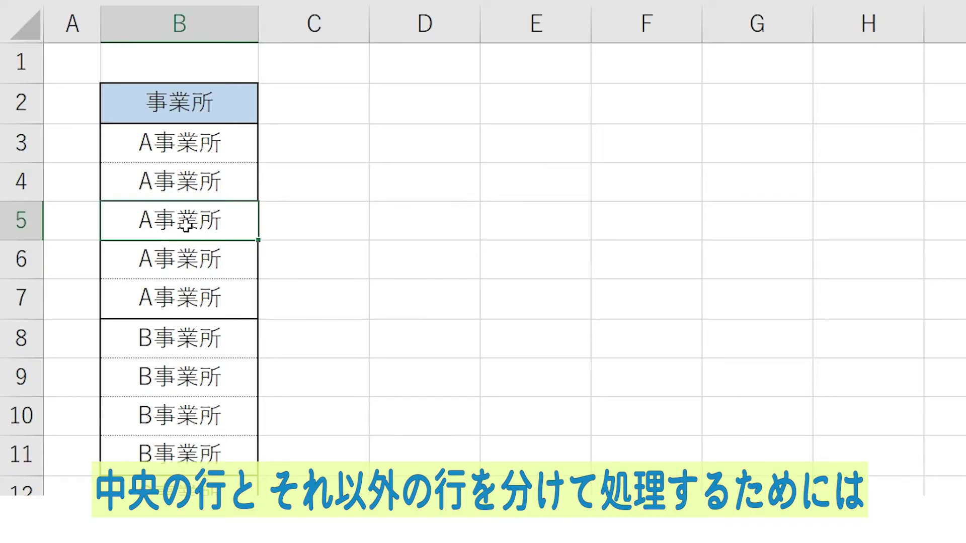
left_click_drag(209, 130, 209, 191)
left_click_drag(193, 266, 194, 302)
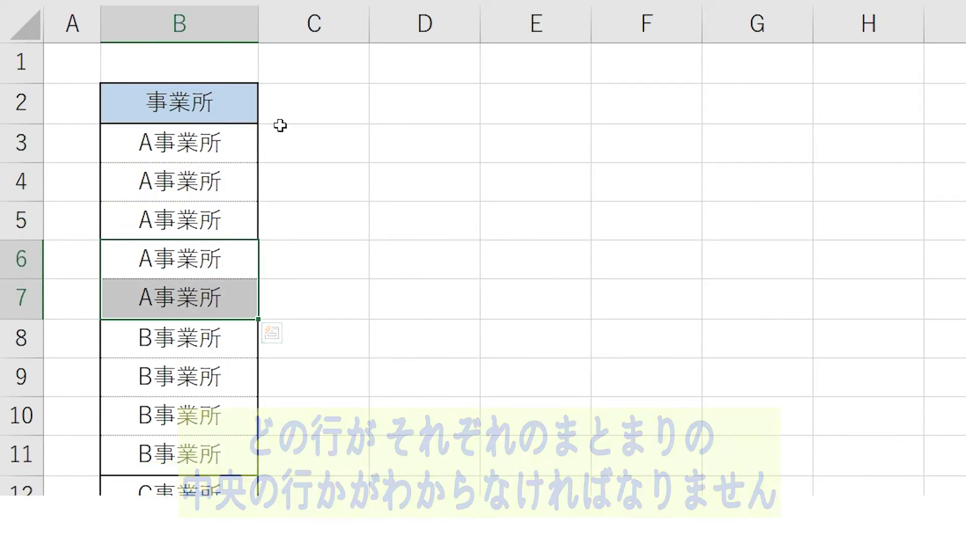
left_click(222, 209)
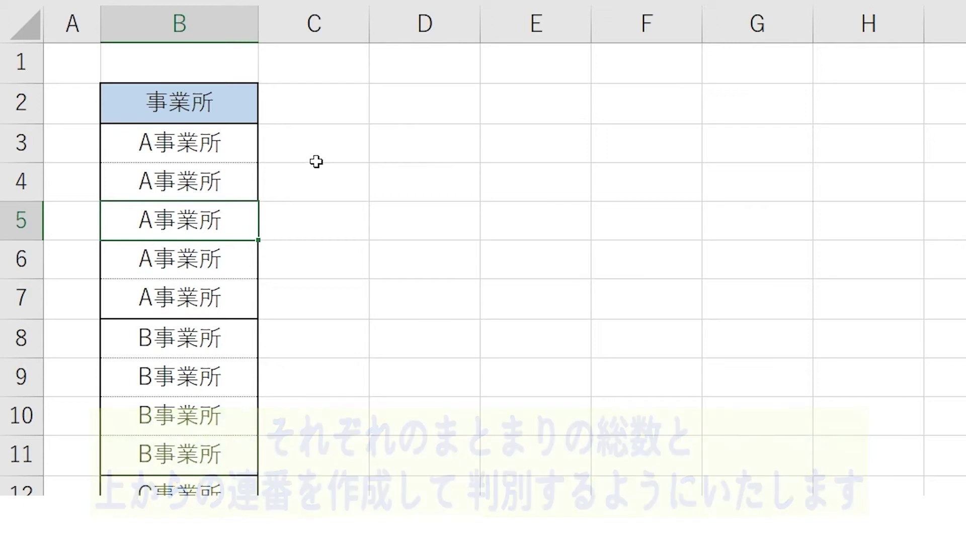
Step: Enter the header まとまりの総数 in C2 and fit column C's width to it
left_click(330, 113)
type("まとまりの総数")
key("Return")
key("Return")
double_click(370, 24)
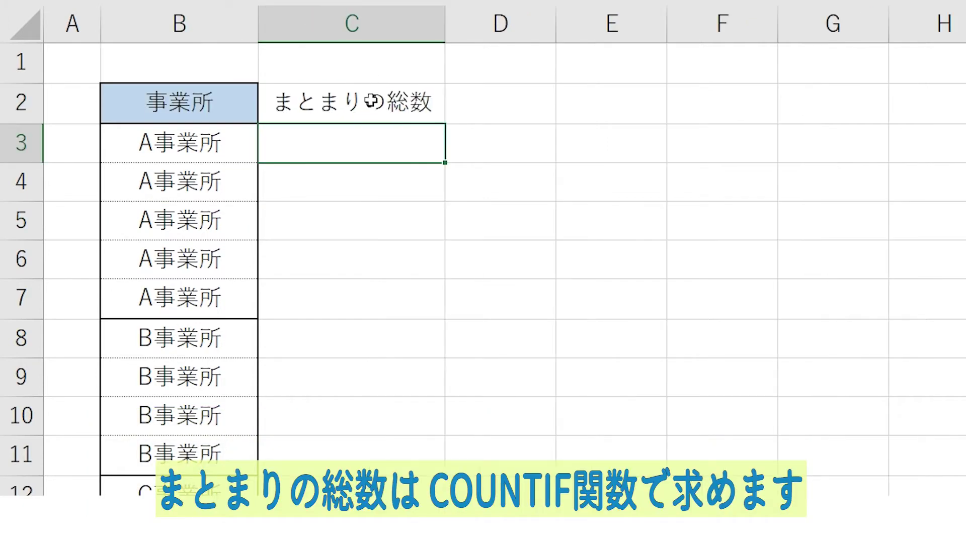
Step: Enter the formula =COUNTIF($B$3:$B$20,B3) in C3 to count the rows of each office
type("=countif(")
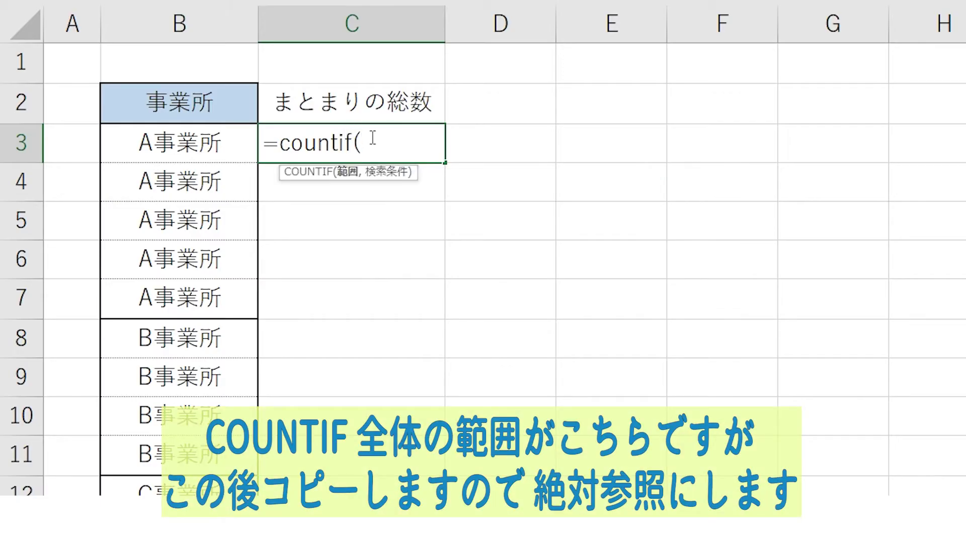
left_click(240, 134)
key("ctrl+shift+Down")
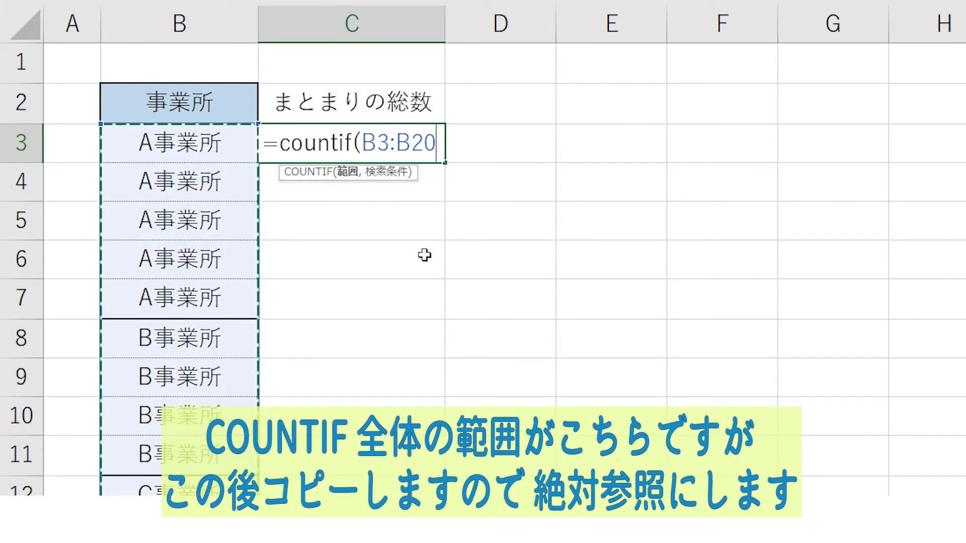
key("F4")
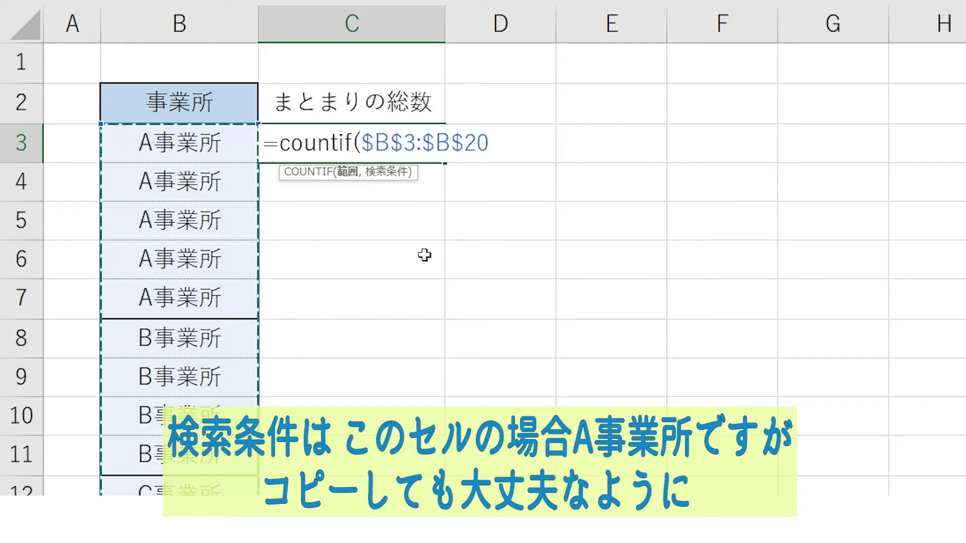
type(",")
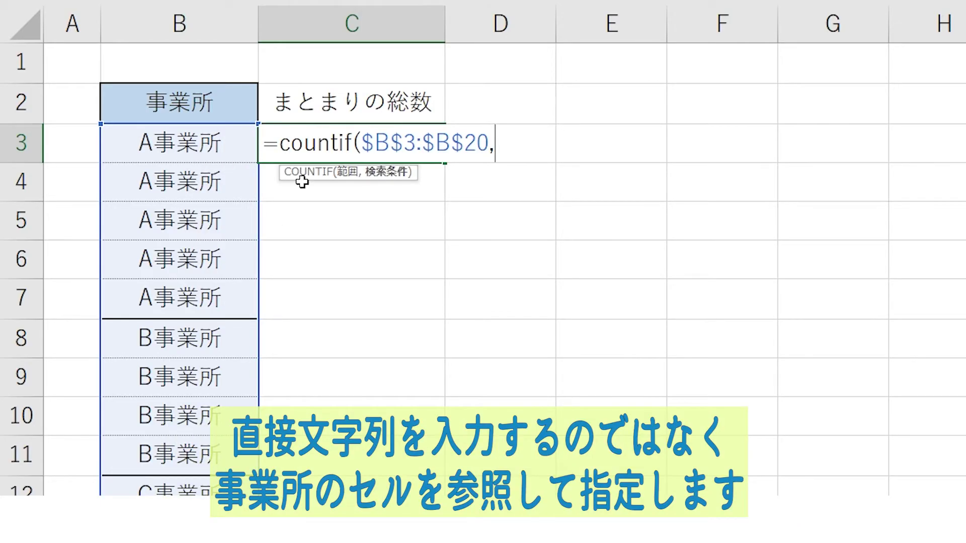
left_click(216, 141)
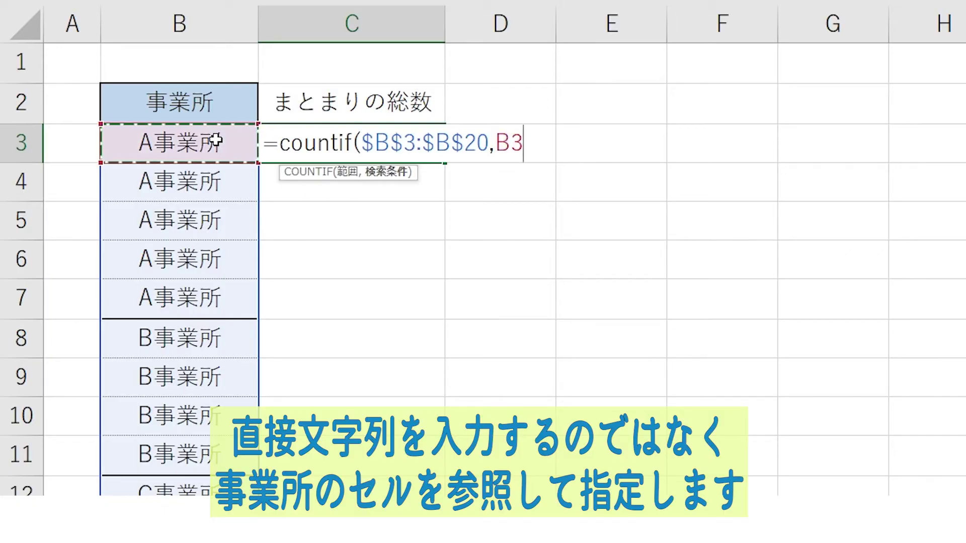
type(")")
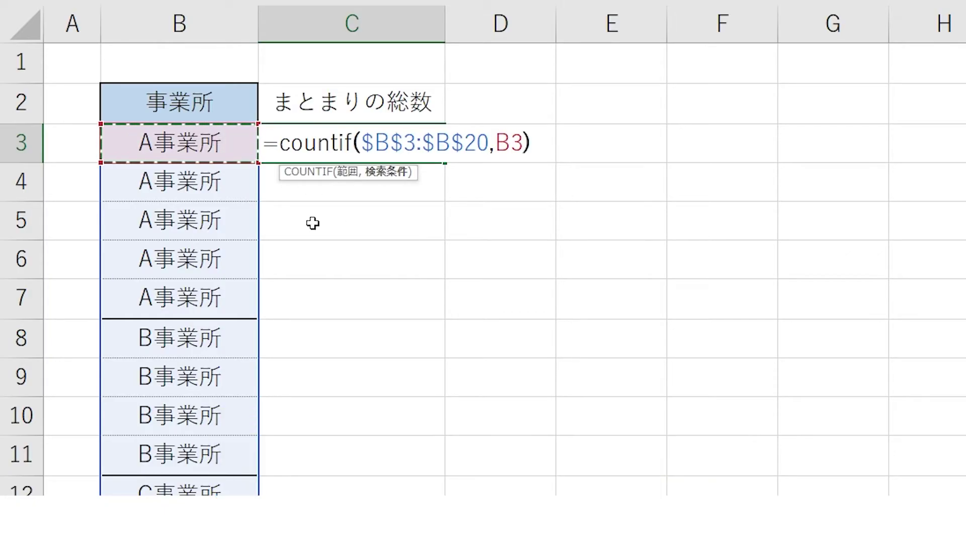
key("Return")
Step: Fill the C3 formula down column C to the last row of the list
key("Up")
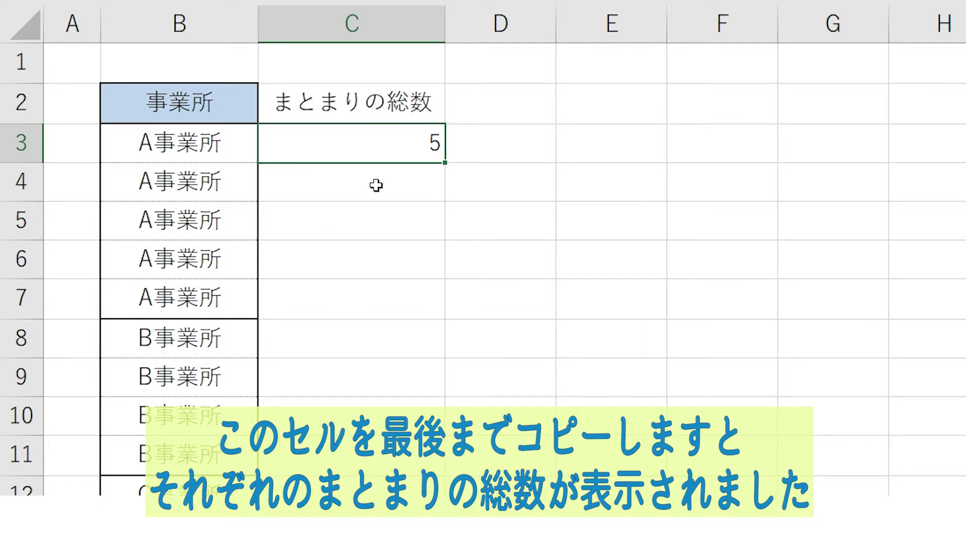
double_click(445, 162)
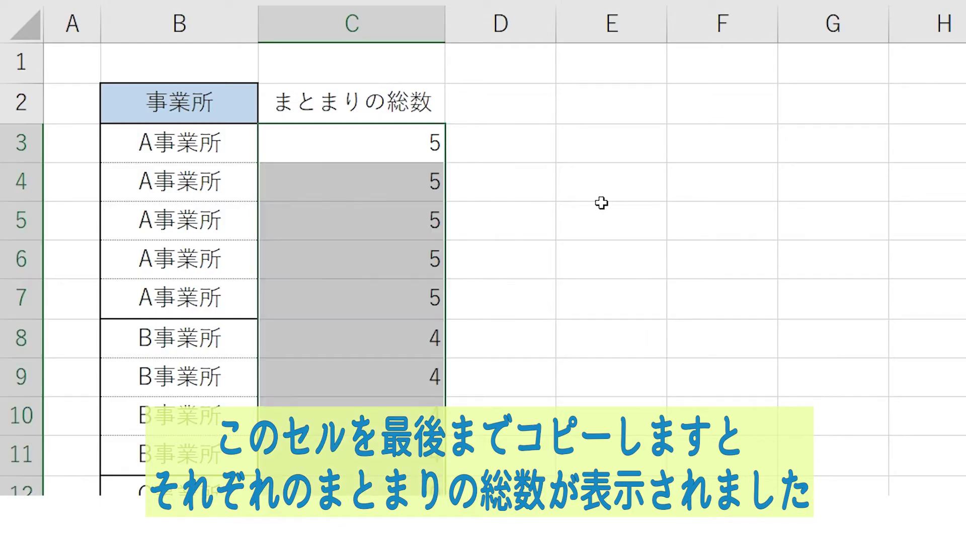
left_click(599, 202)
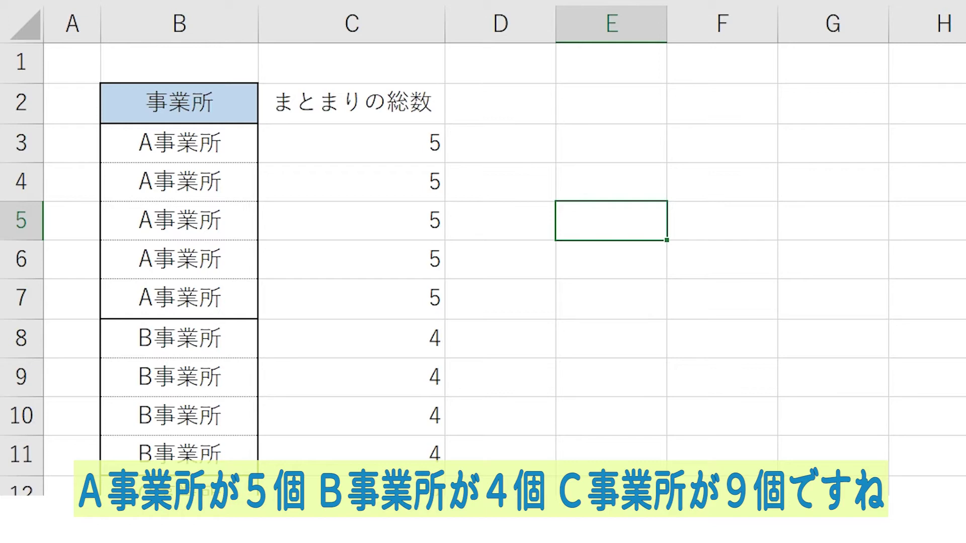
scroll(381, 332, "down", 2)
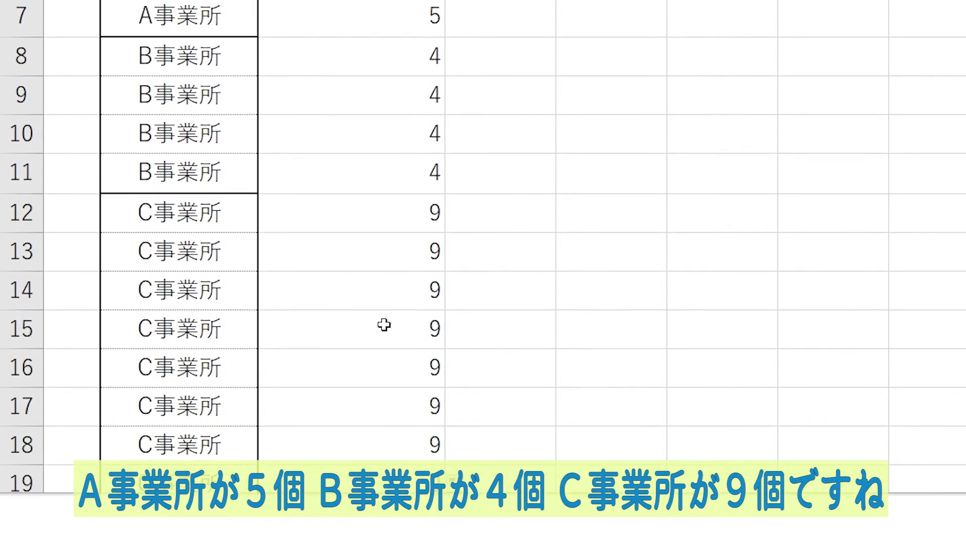
Step: Add a bottom border to C7 and C11 to separate the office groups in column C
left_click(352, 298)
left_click(353, 455, "ctrl")
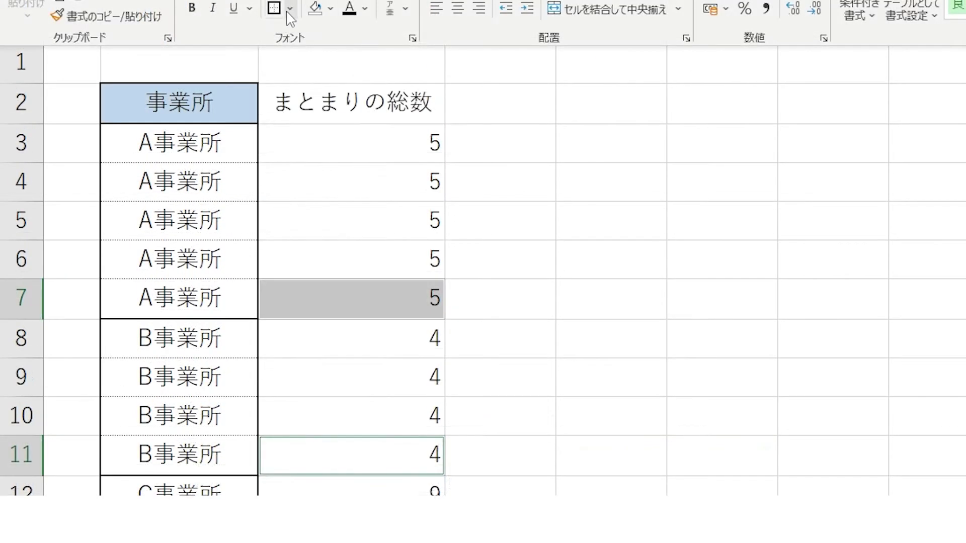
left_click(289, 8)
left_click(330, 285)
Step: Enter the header 何番目か in D2 and widen column D to fit it
left_click(470, 106)
type("nanbanmeka")
key("space")
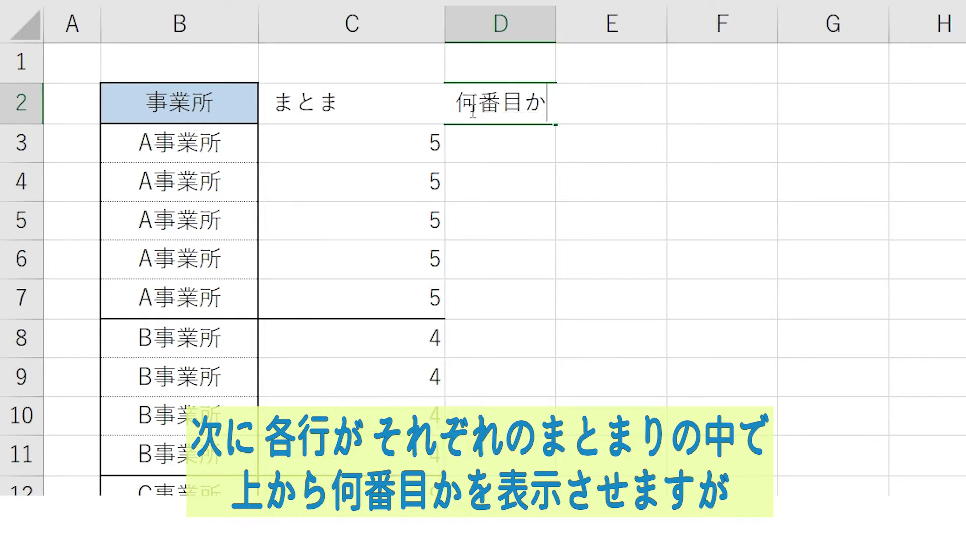
key("Return")
key("Return")
left_click_drag(559, 34, 585, 35)
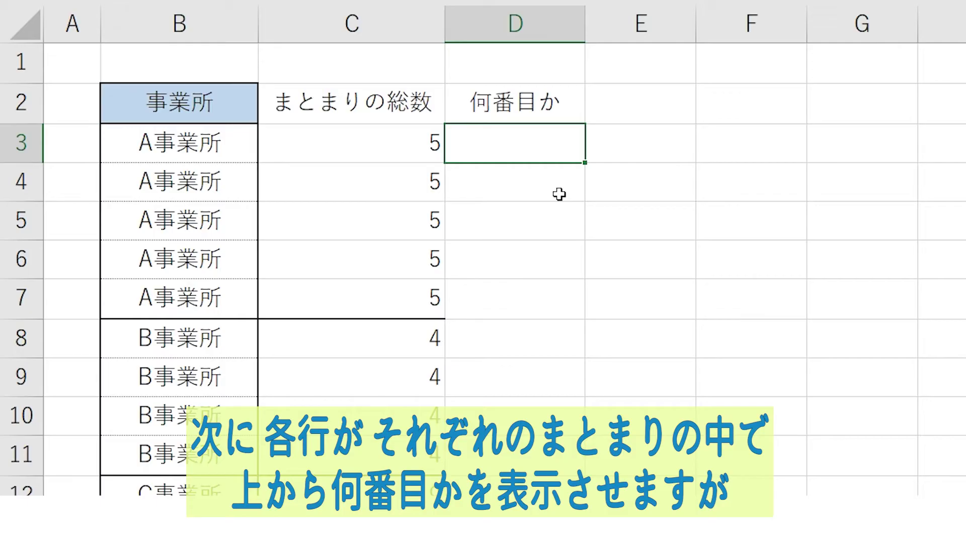
Step: Enter the formula =COUNTIF($B$3:$B6,B6) in D6 to number each row within its office group
left_click(498, 218)
left_click(485, 256)
type("=countif(")
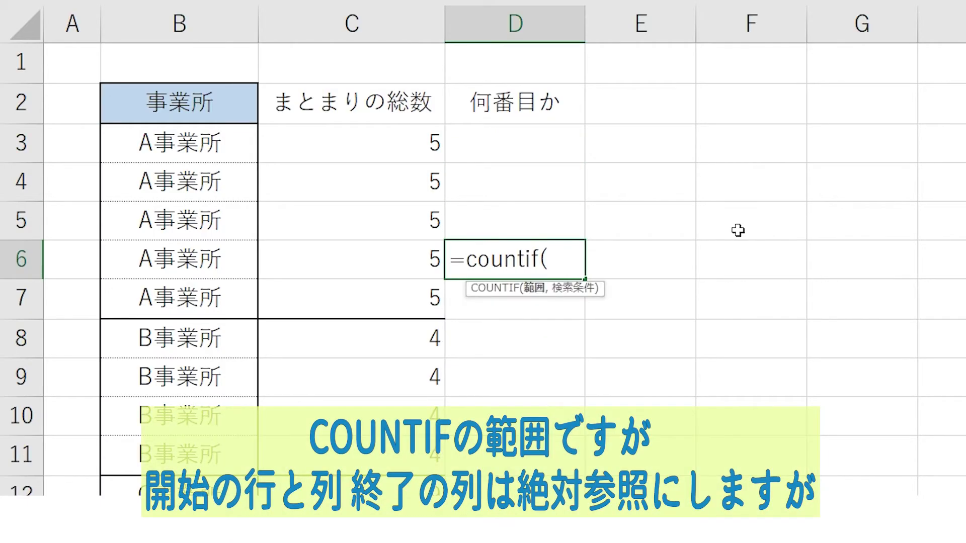
left_click_drag(186, 138, 177, 242)
key("F4")
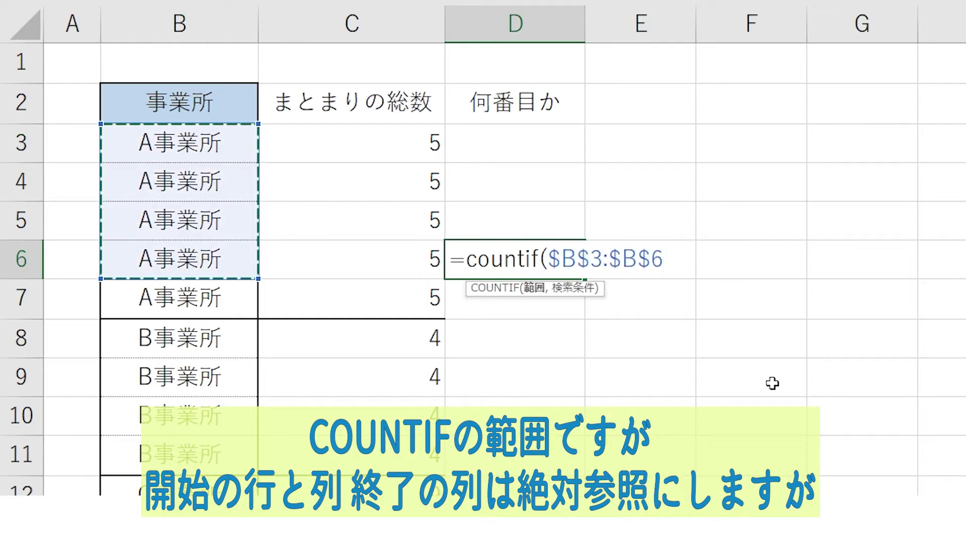
key("F2")
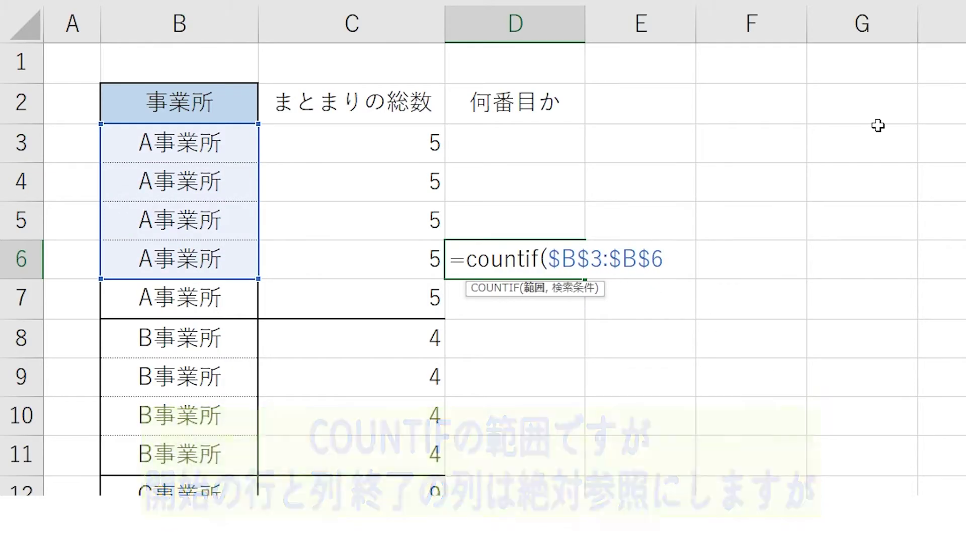
key("Left")
key("BackSpace")
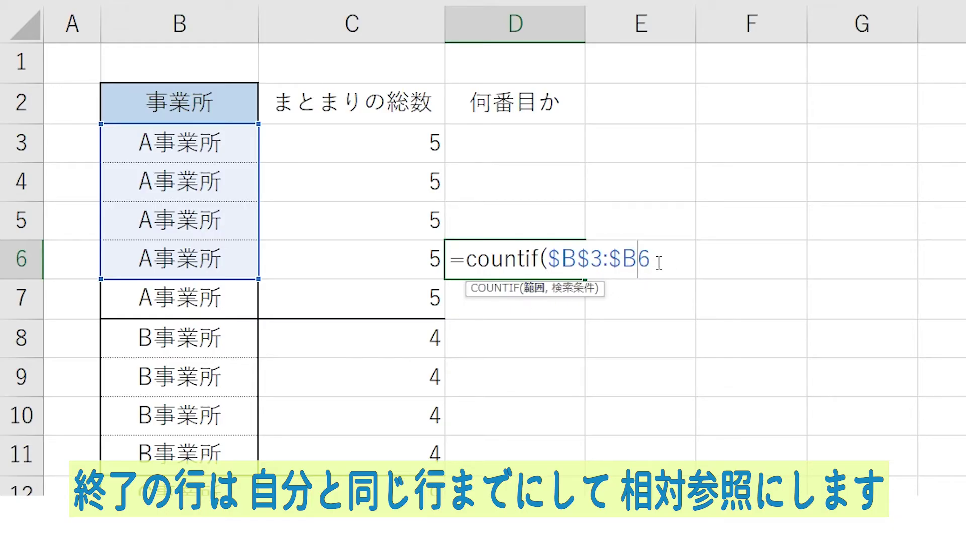
type(",")
left_click(212, 259)
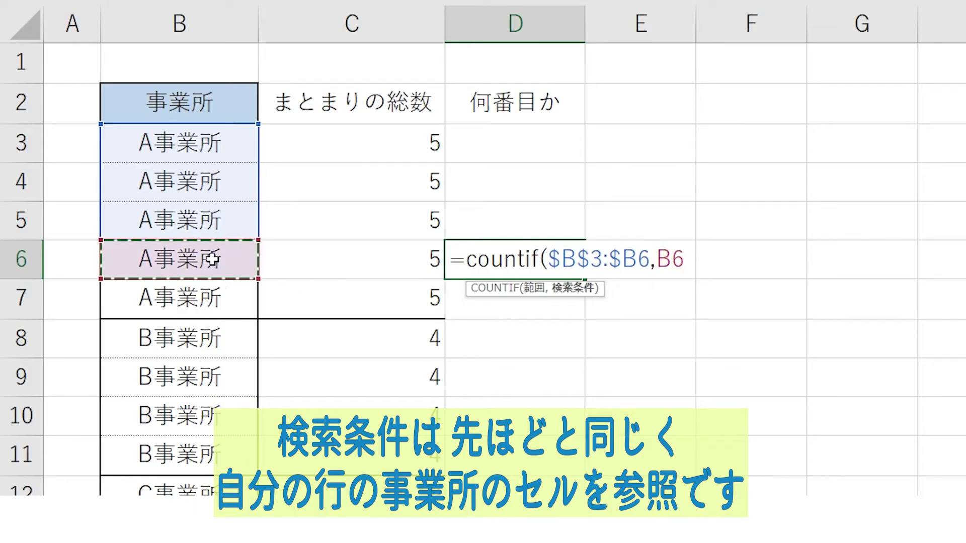
type(")")
key("Return")
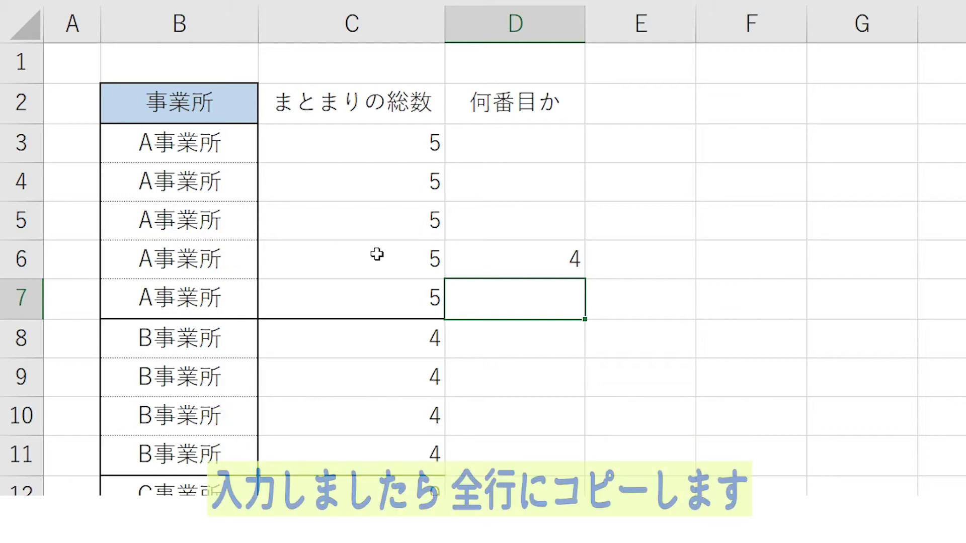
Step: Copy the D6 formula to all list rows of column D, starting at D3
left_click(556, 271)
key("ctrl+c")
left_click_drag(562, 139, 526, 334)
right_click(525, 334)
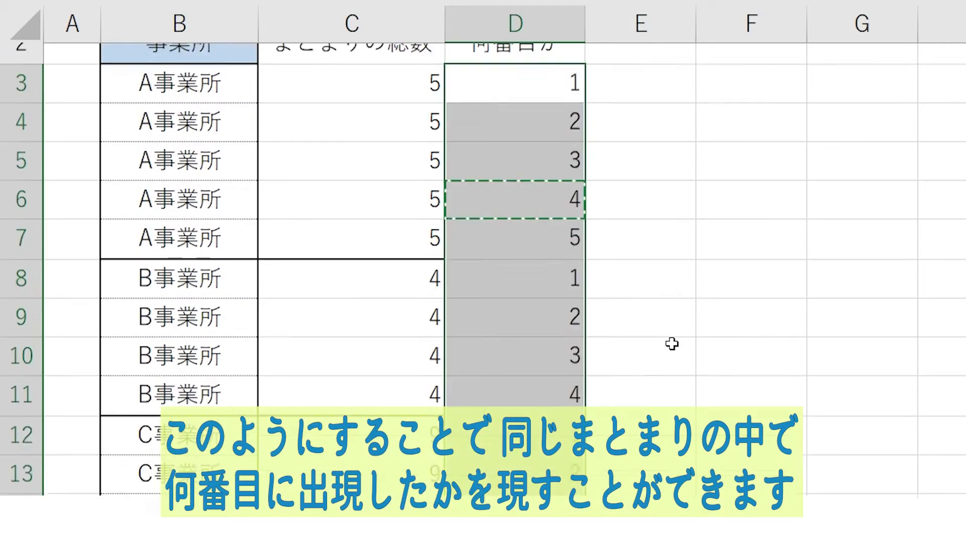
Step: Examine how the COUNTIF range grows in D4, D6 and D10, and compare each group's last number with its total
scroll(673, 343, "up", 1)
left_click(671, 247)
key("Escape")
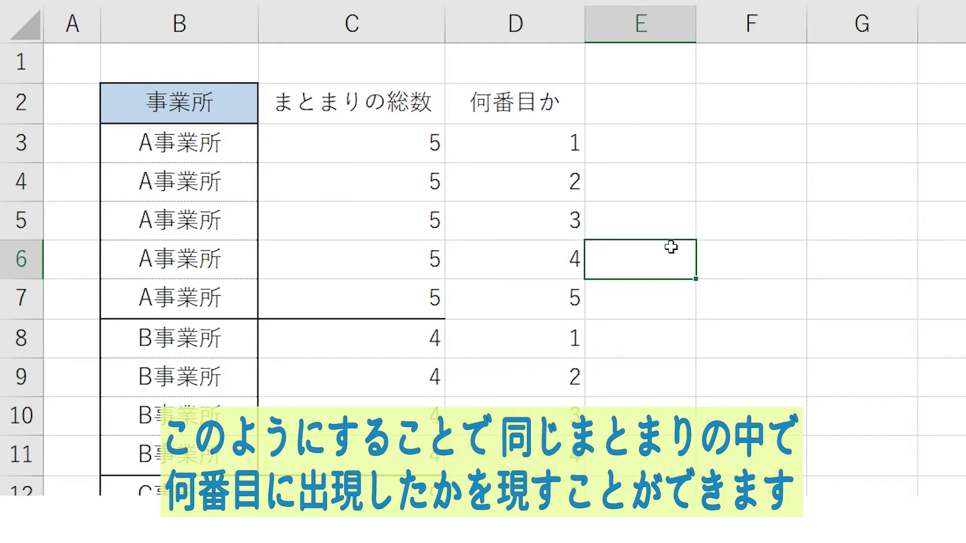
left_click(554, 186)
double_click(554, 187)
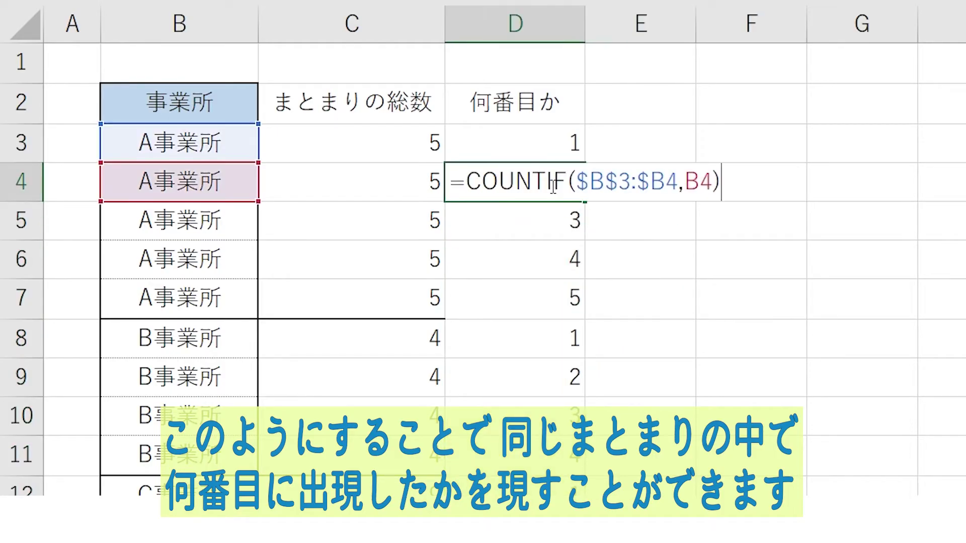
key("Escape")
left_click(548, 255)
double_click(548, 255)
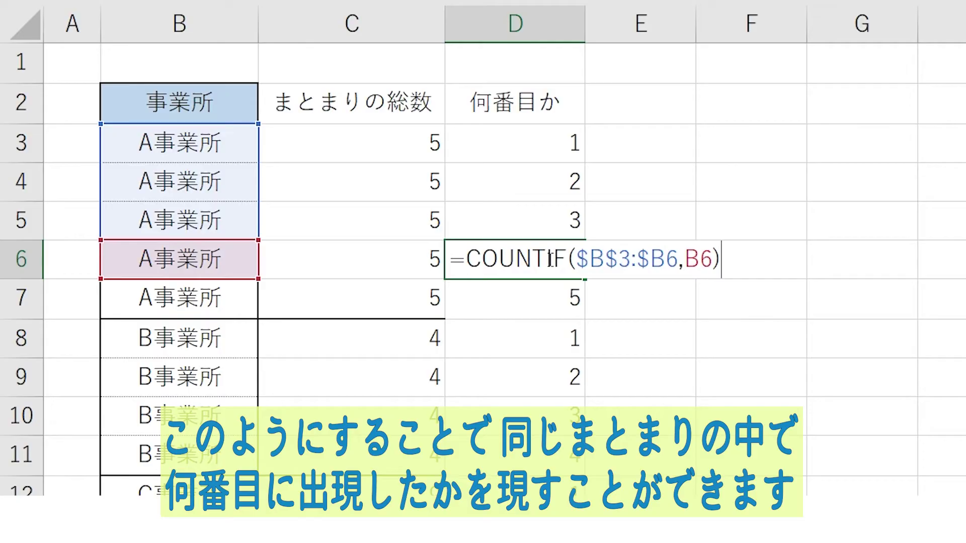
key("Escape")
left_click(540, 410)
double_click(541, 412)
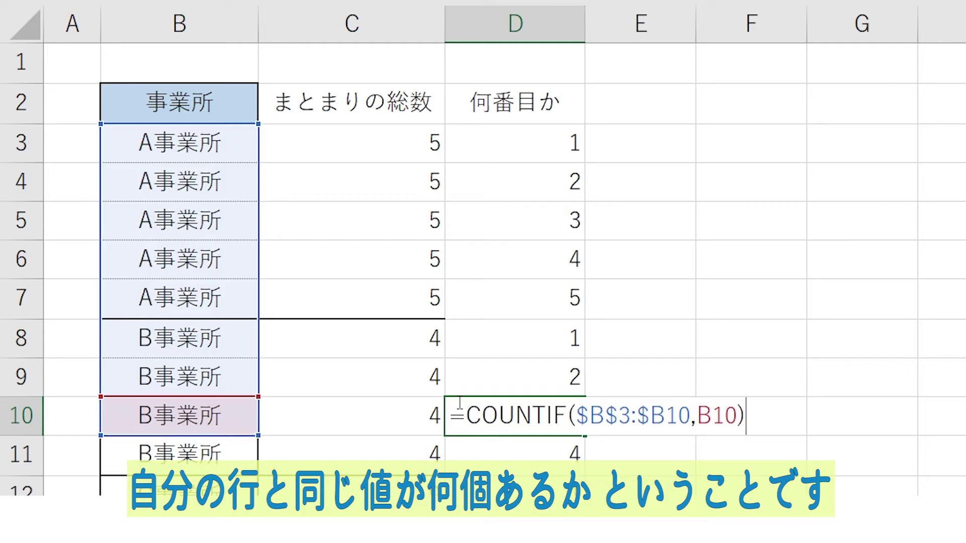
key("Escape")
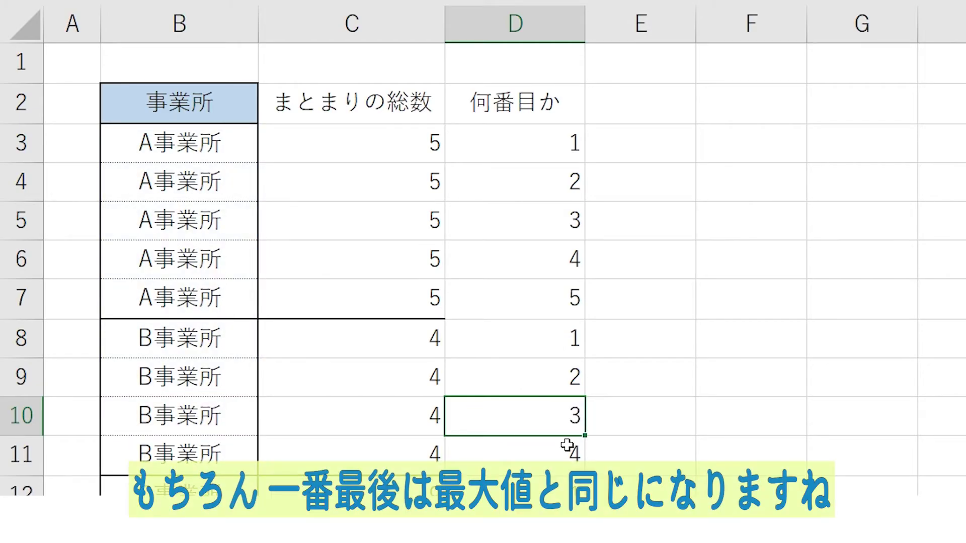
left_click(534, 308)
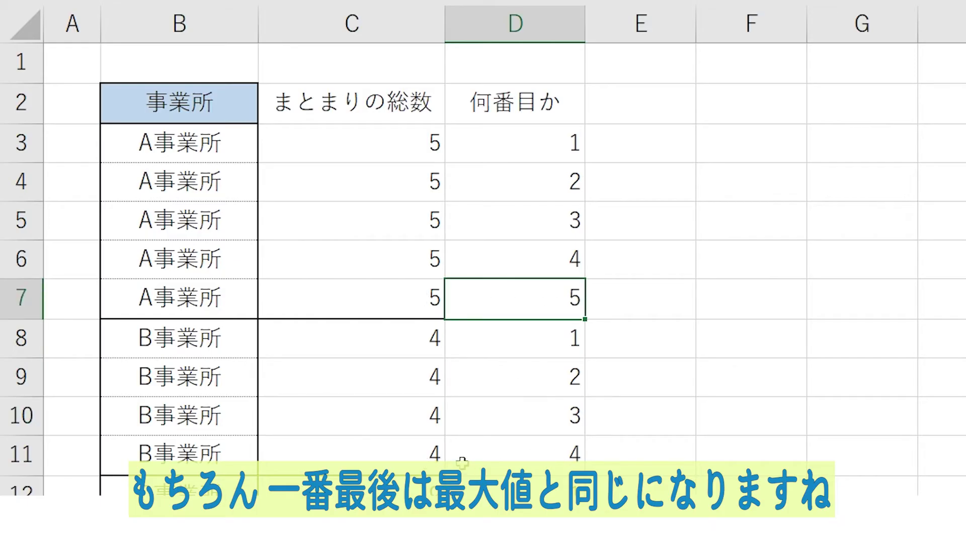
scroll(461, 461, "down", 3)
scroll(592, 448, "up", 3)
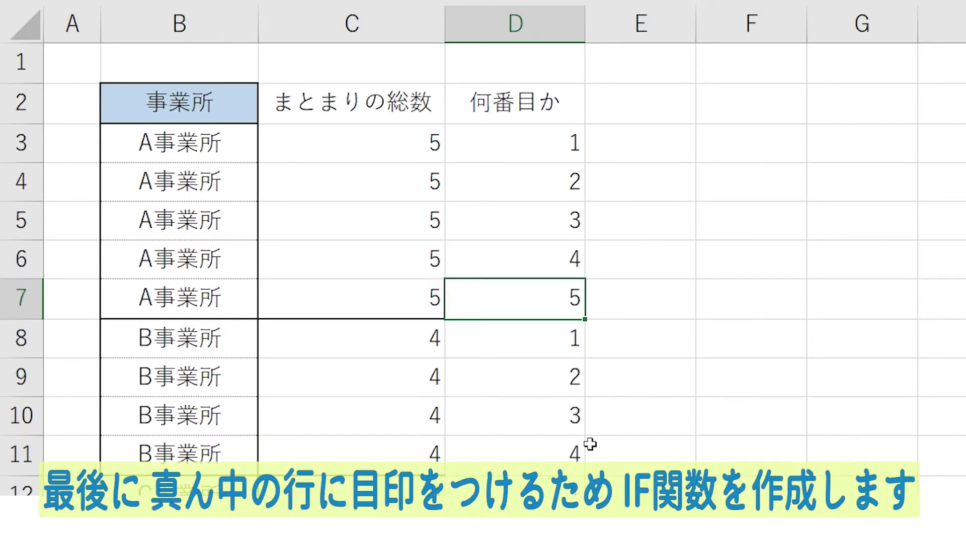
Step: Enter the header 真ん中 in E2
left_click(640, 116)
type("真ん中")
key("Return")
Step: Enter the formula =IF(C3/2=D3,1,0) in E3 to flag the row at half of the group total
type("=")
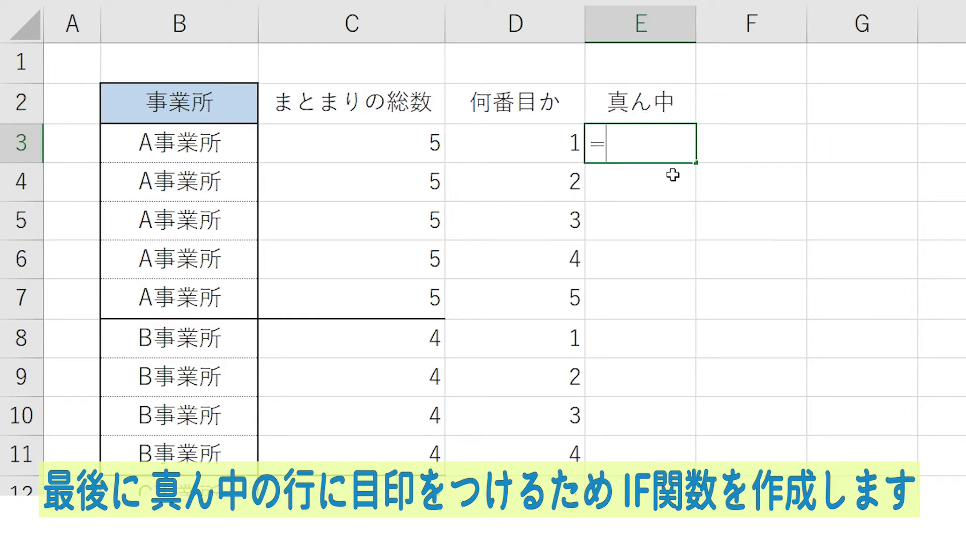
type("if(")
left_click(381, 144)
type("/2=")
left_click(547, 146)
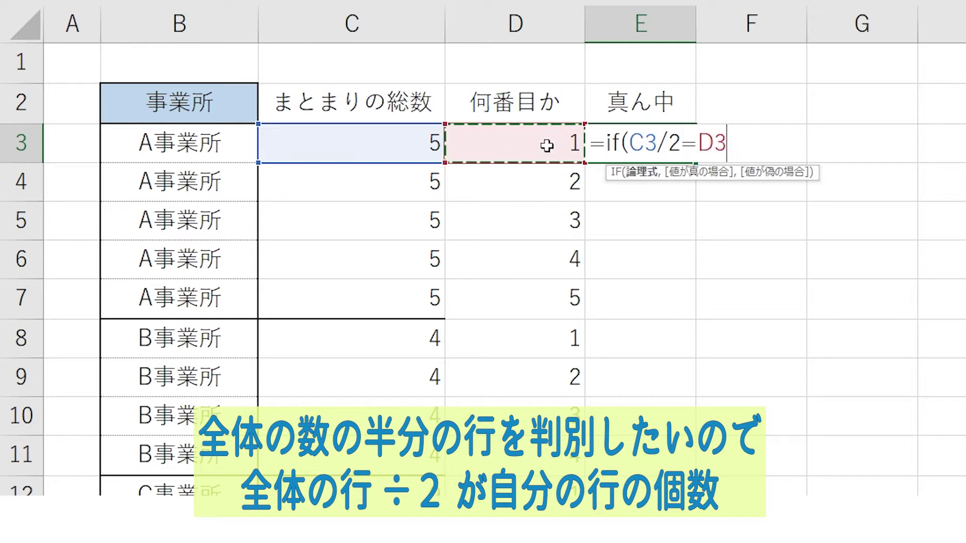
type(",1,0)")
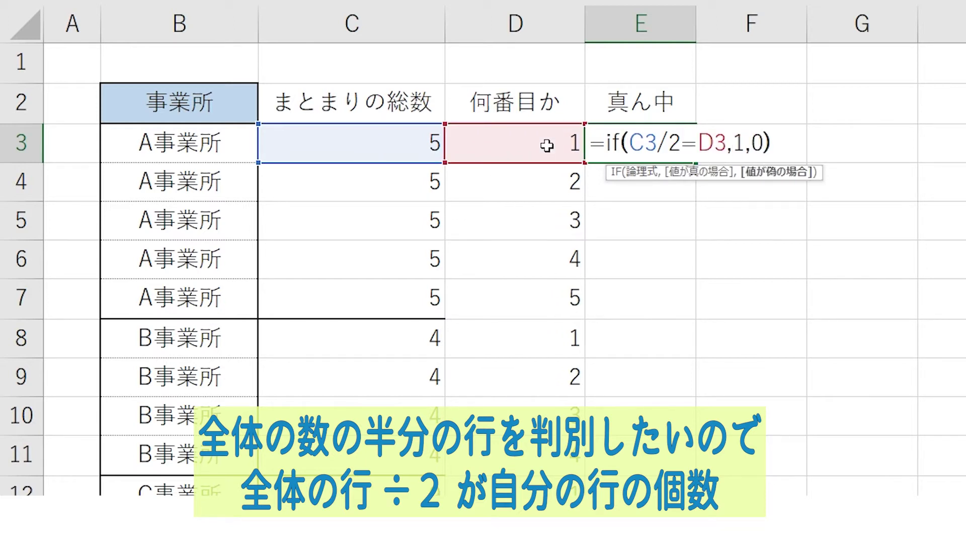
key("Return")
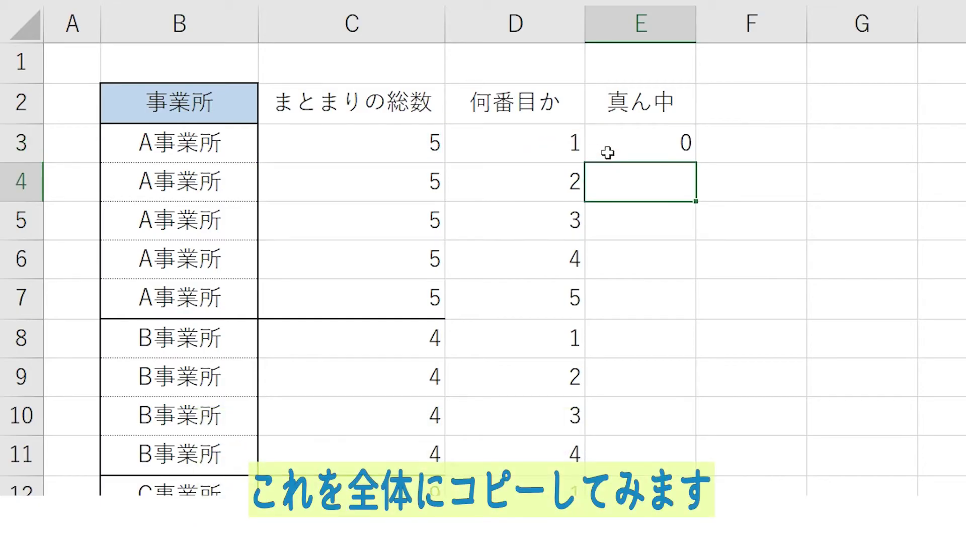
Step: Fill the E3 IF formula down all list rows of column E
left_click(632, 143)
double_click(698, 165)
left_click(833, 267)
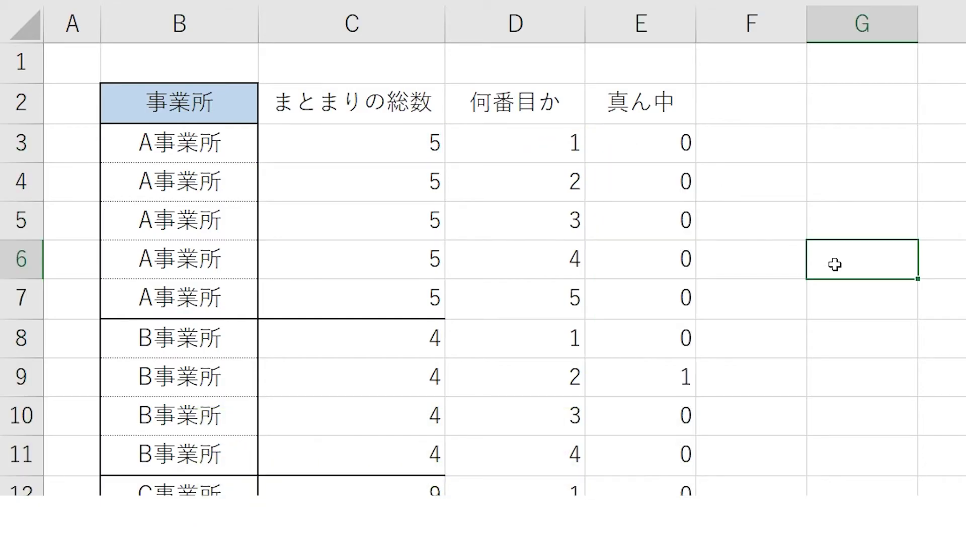
Step: Examine the middle-row flags in column E for each office group and review the IF formula in E3
left_click(679, 375)
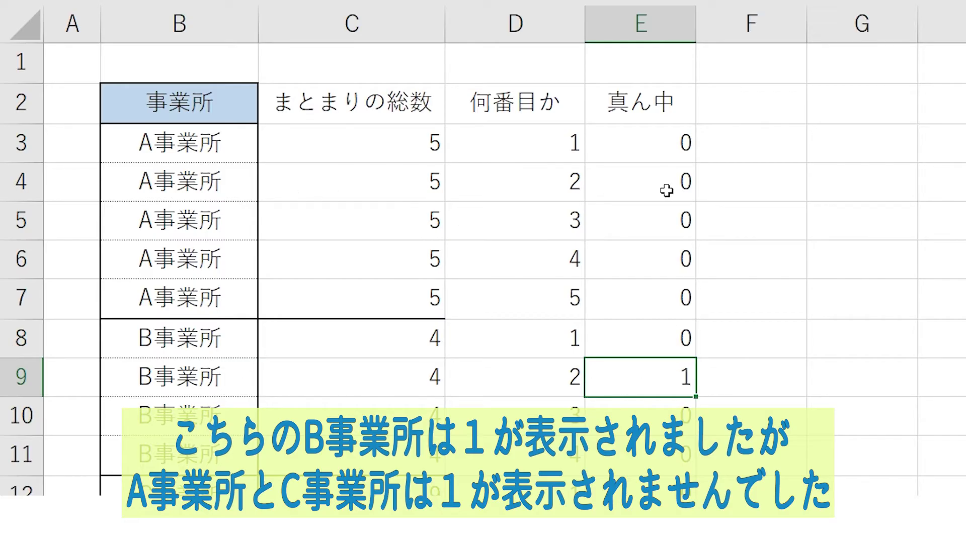
scroll(666, 191, "down", 3)
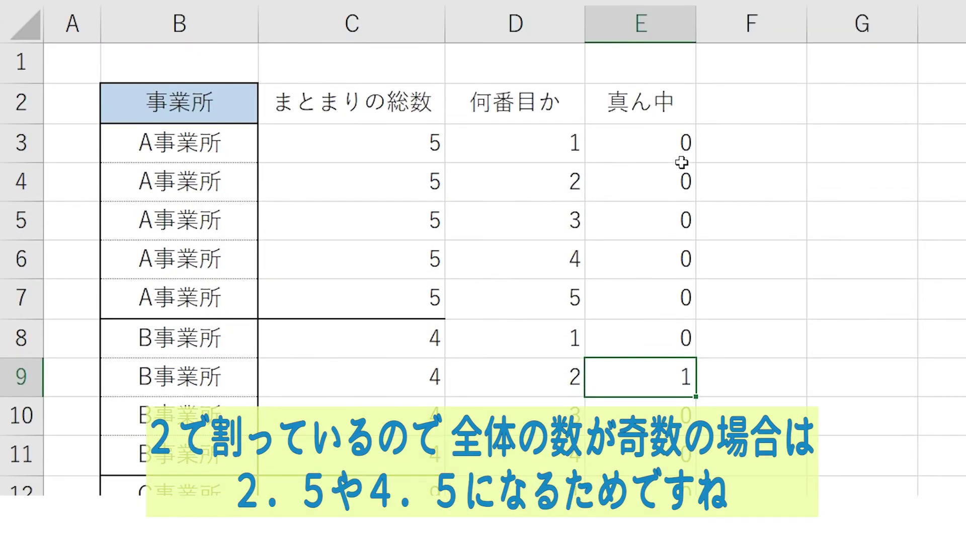
left_click(681, 151)
key("F2")
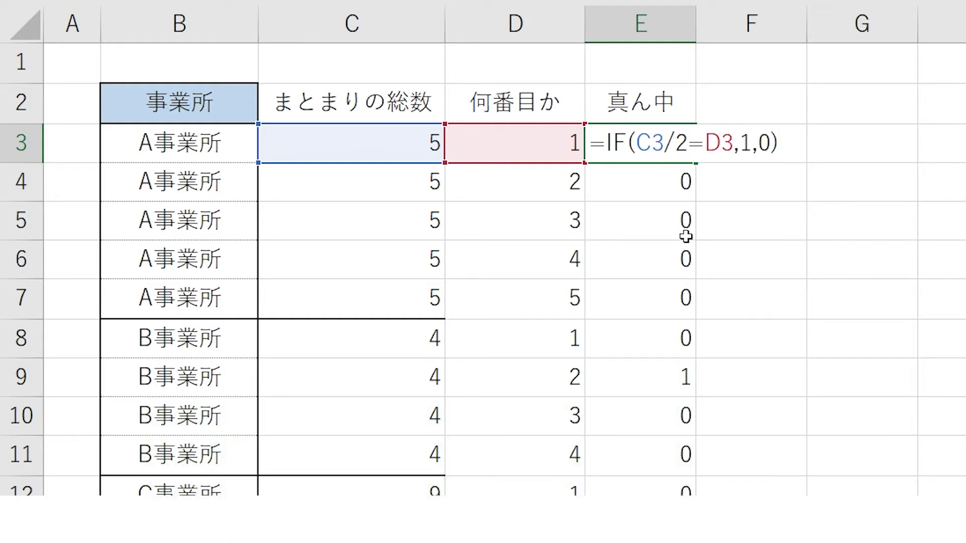
key("ctrl+Return")
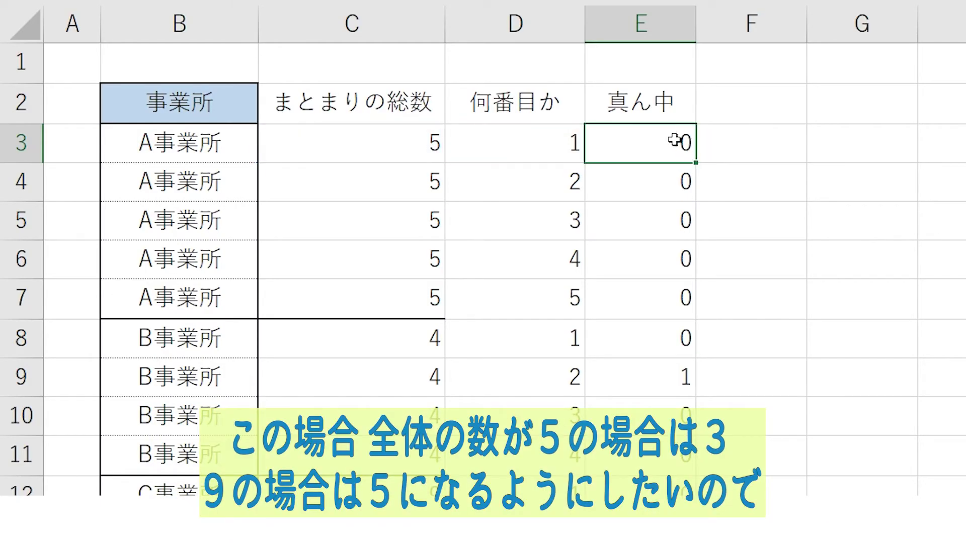
scroll(681, 209, "down", 3)
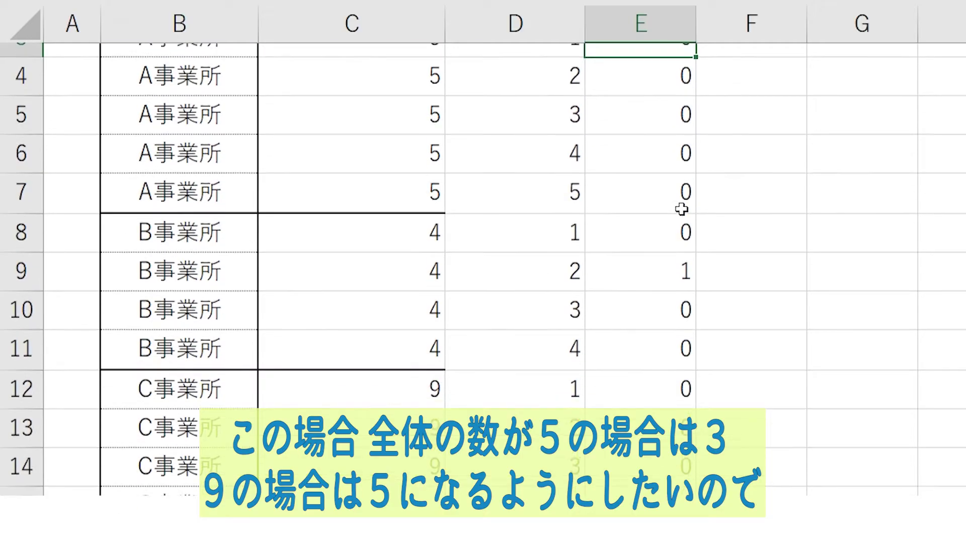
left_click_drag(433, 303, 642, 297)
scroll(643, 297, "up", 3)
Step: Wrap C3/2 in ROUNDUP with 0 digits in E3 so the formula reads =IF(ROUNDUP(C3/2,0)=D3,1,0)
left_click(685, 146)
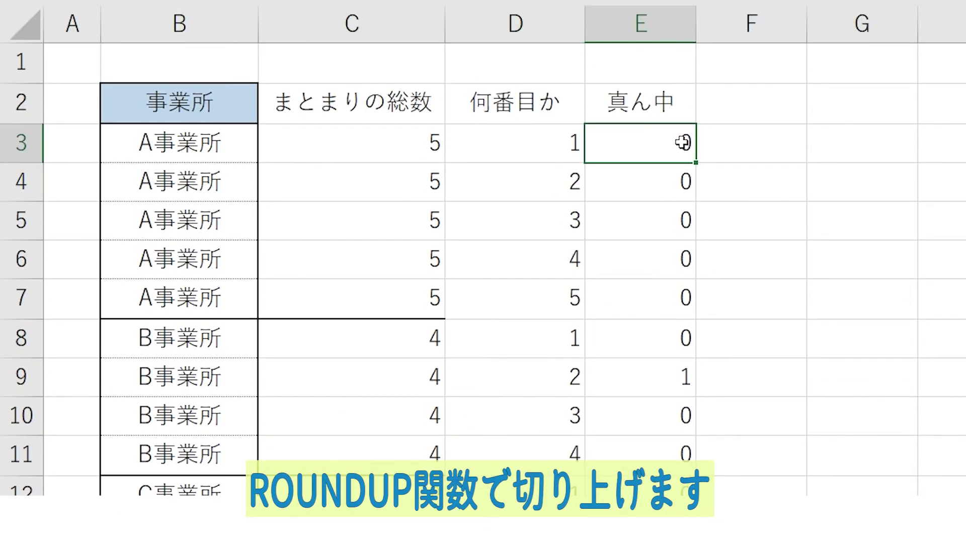
double_click(682, 141)
left_click(637, 142)
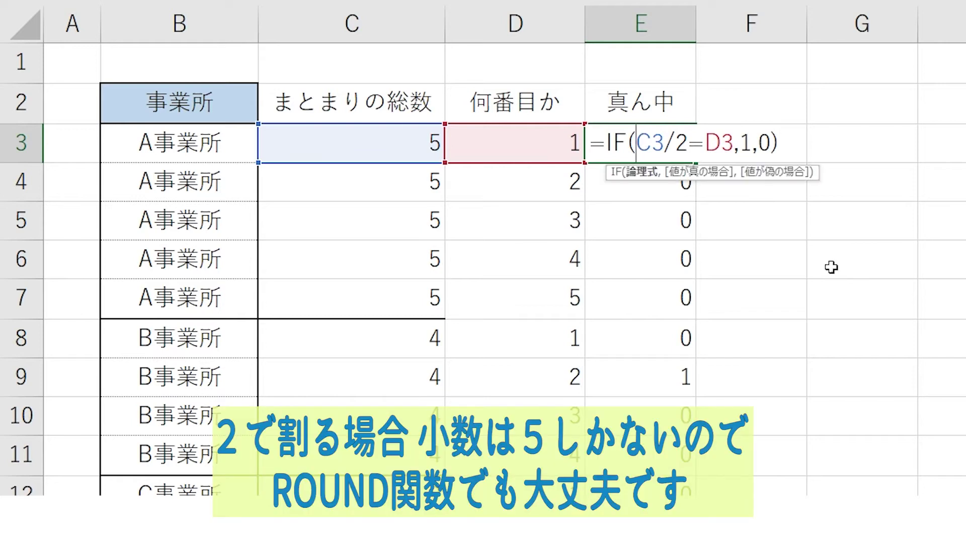
type("roundup(")
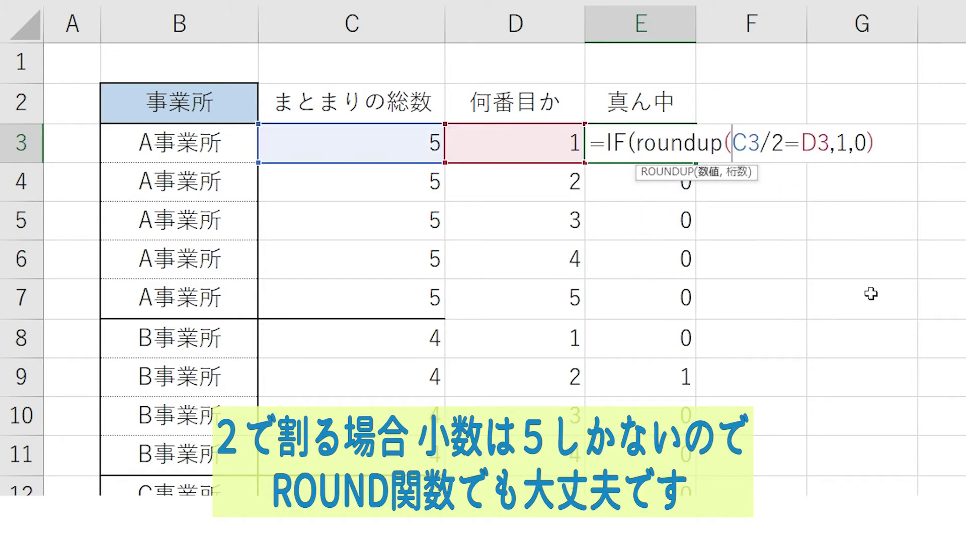
key("Right")
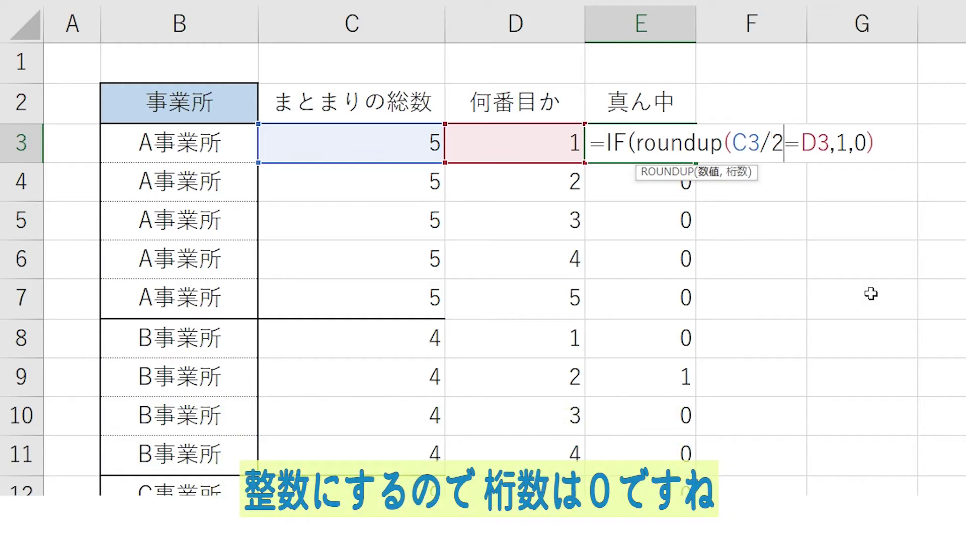
type(",0)")
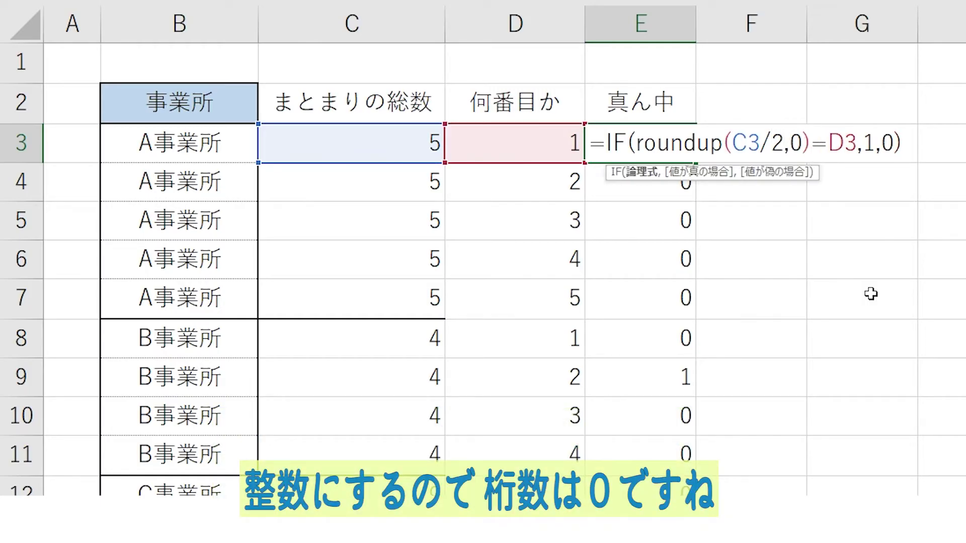
key("Return")
Step: Copy the revised ROUNDUP formula from E3 down to all list rows of column E
key("Up")
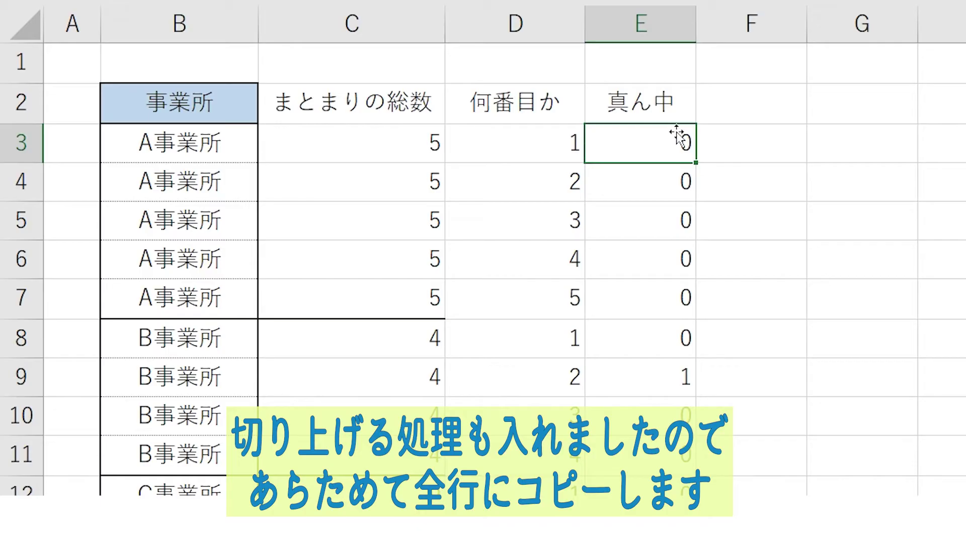
double_click(697, 164)
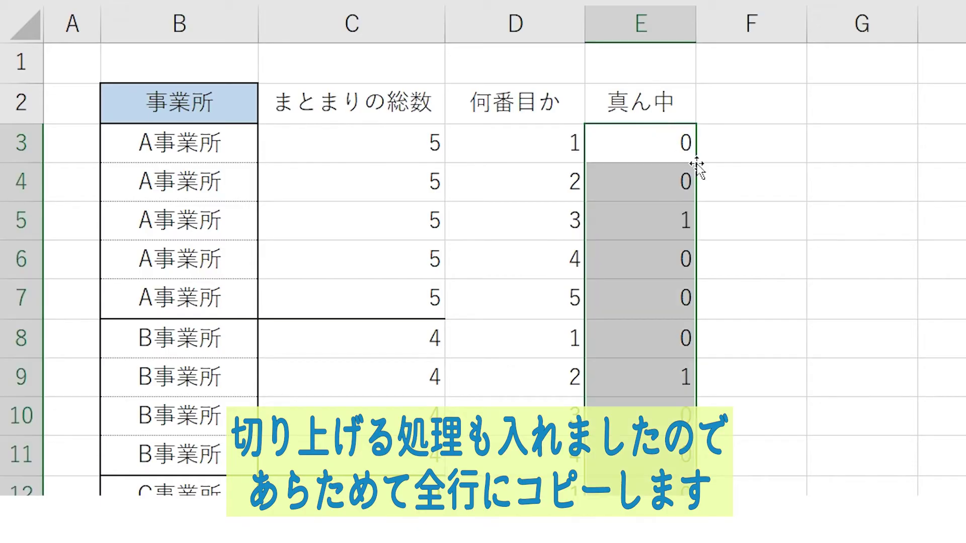
left_click(828, 183)
Step: Check the group total, position and middle flag in C5:E5, C16:E16 and C9:E9
left_click_drag(352, 234, 649, 220)
scroll(648, 244, "down", 2)
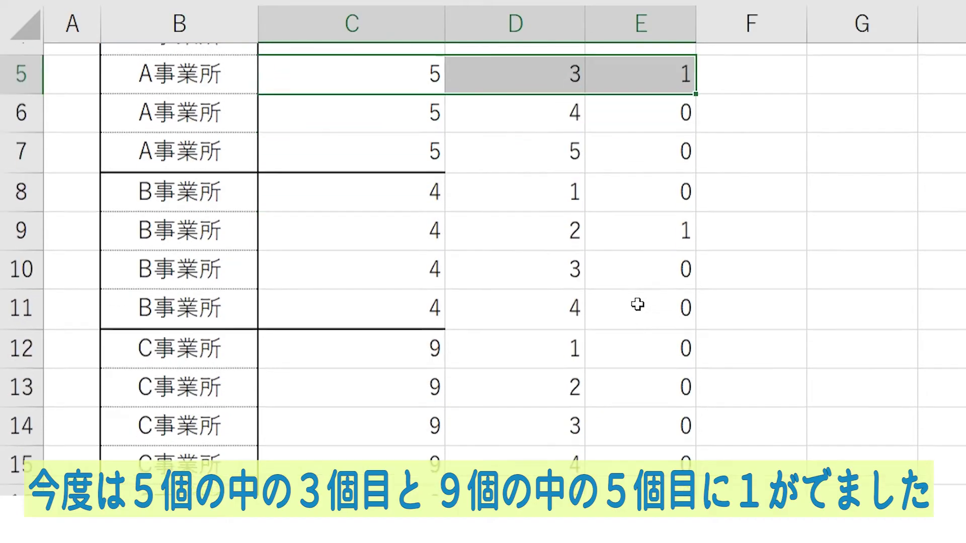
left_click_drag(395, 231, 673, 232)
scroll(742, 185, "up", 2)
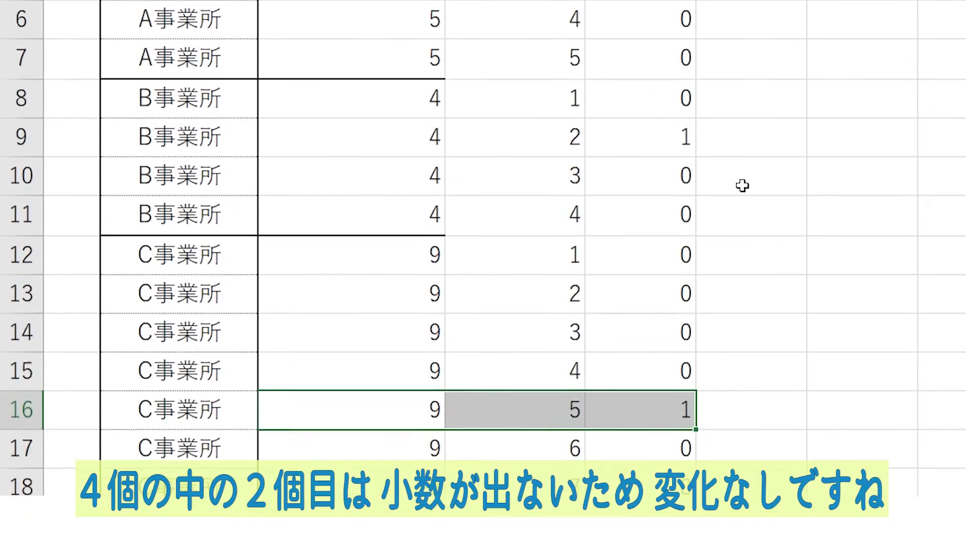
left_click_drag(419, 371, 657, 371)
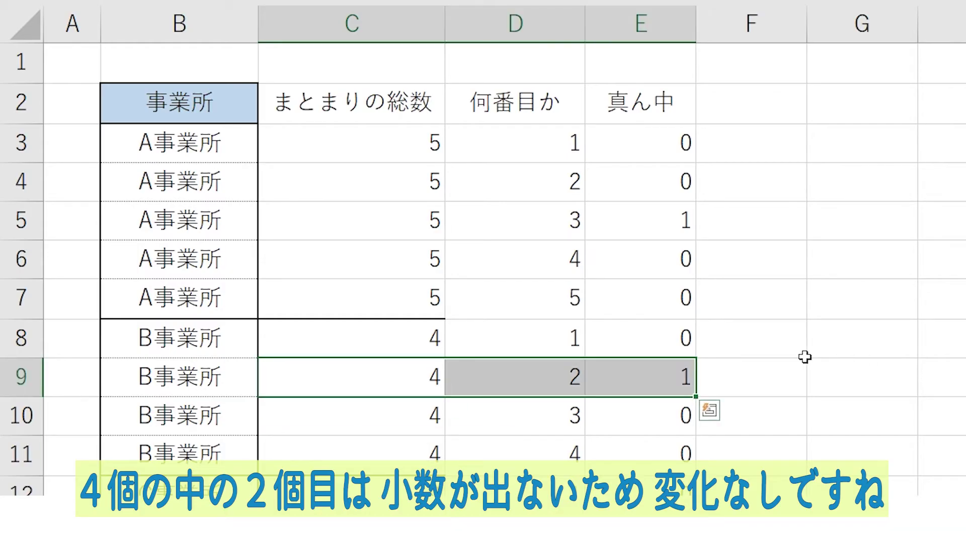
left_click(792, 236)
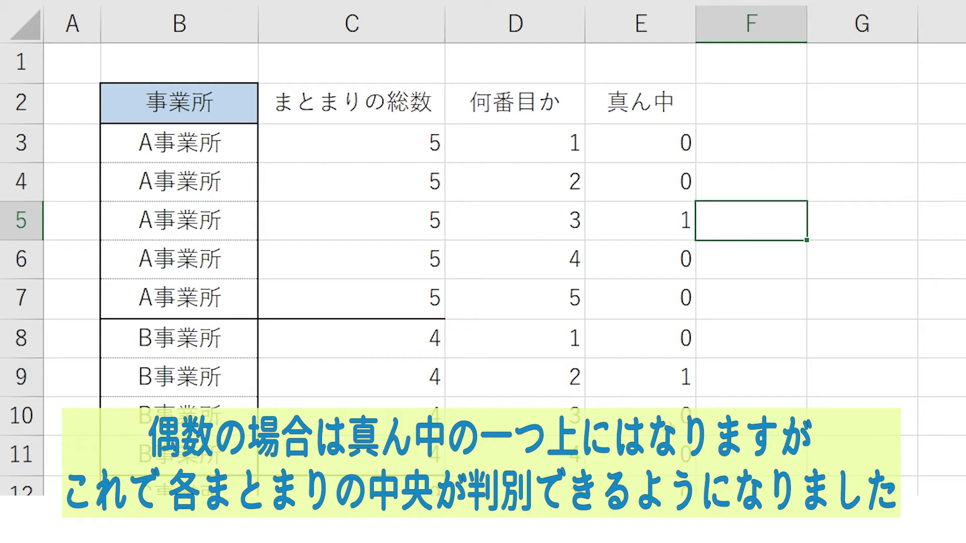
Step: Add a bottom border to D7:E7 and D11:E11 to extend the office group separators
left_click_drag(501, 288, 621, 295)
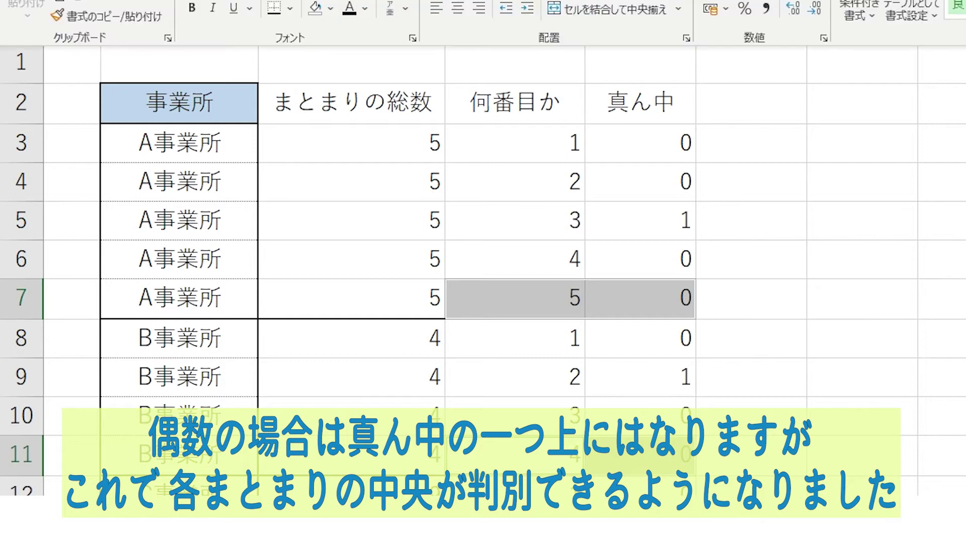
left_click(857, 256)
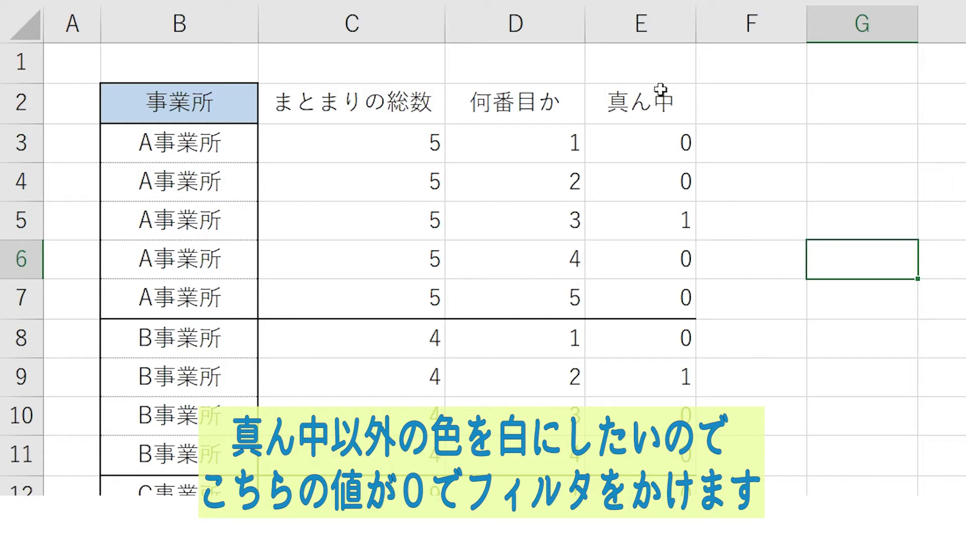
Step: Turn on filtering for the list and filter the 真ん中 column to show only rows with 0
left_click(659, 24)
left_click(666, 237)
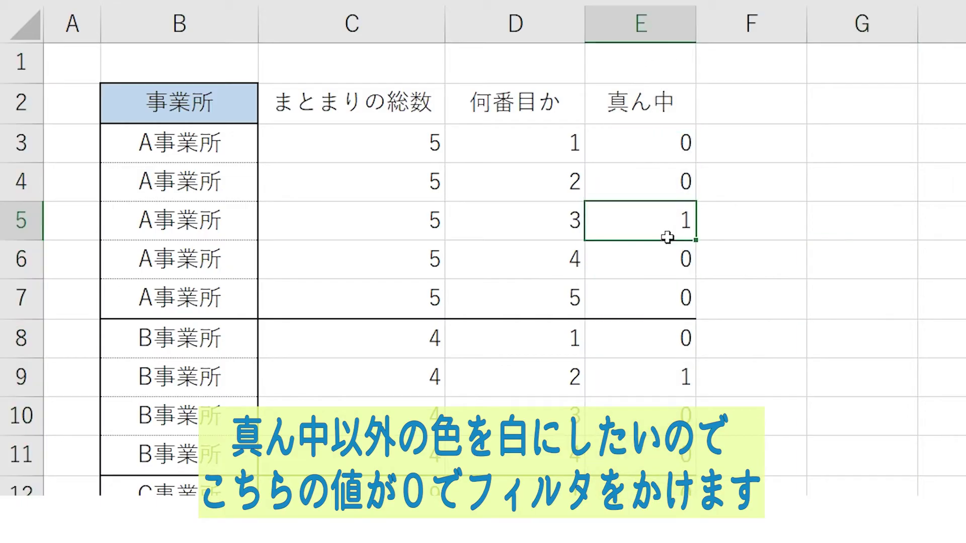
key("ctrl+shift+l")
left_click(687, 116)
left_click(526, 356)
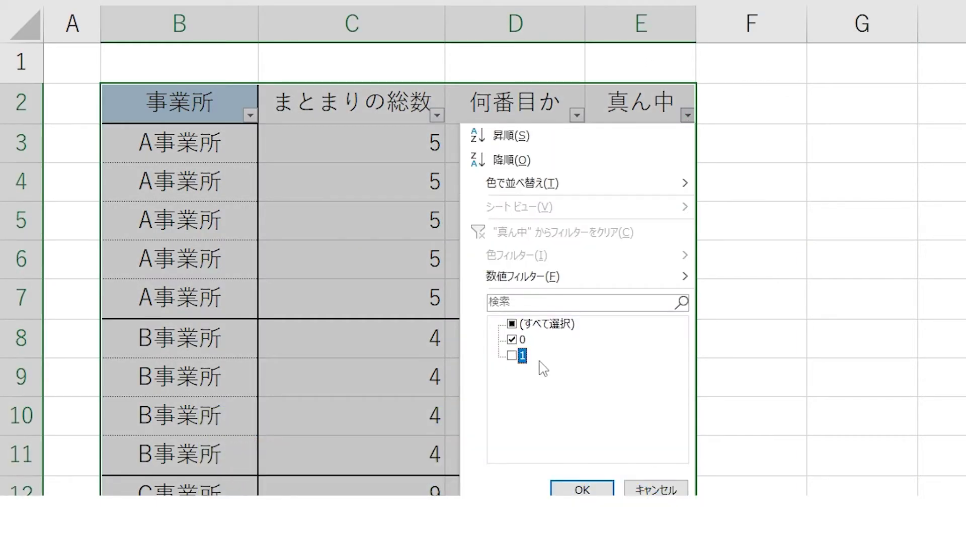
left_click(582, 490)
left_click(796, 253)
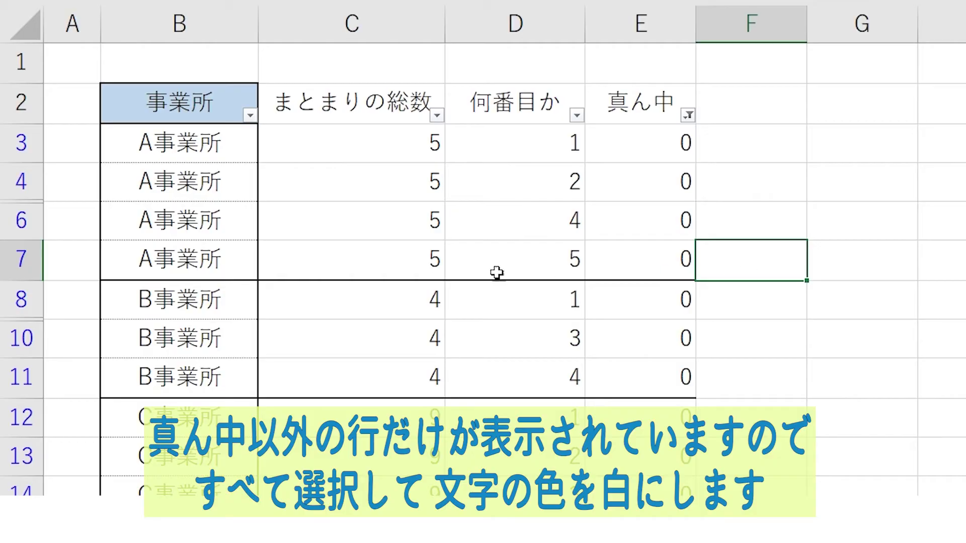
Step: Change the font colour of the filtered office names in B3:B20 to white
left_click_drag(133, 136, 136, 447)
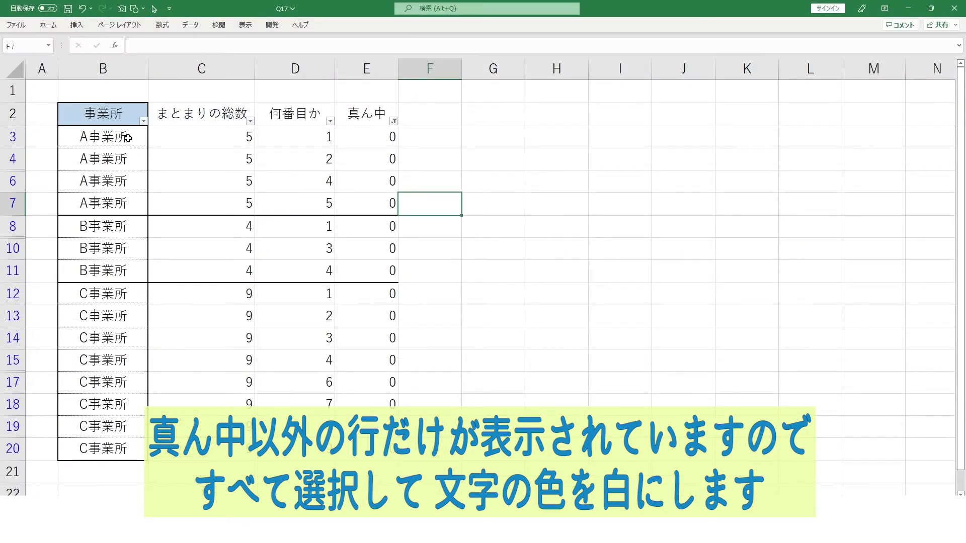
left_click(49, 24)
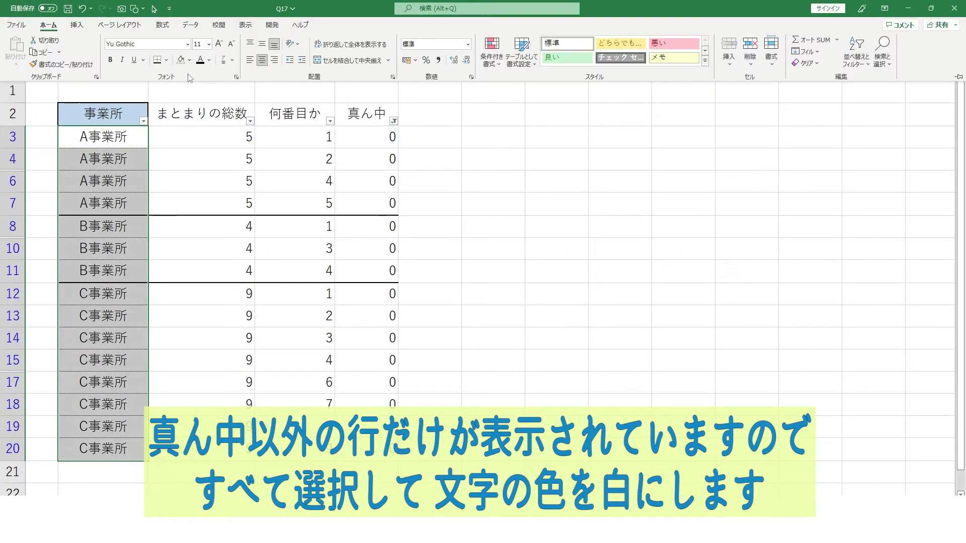
left_click(209, 61)
left_click(205, 98)
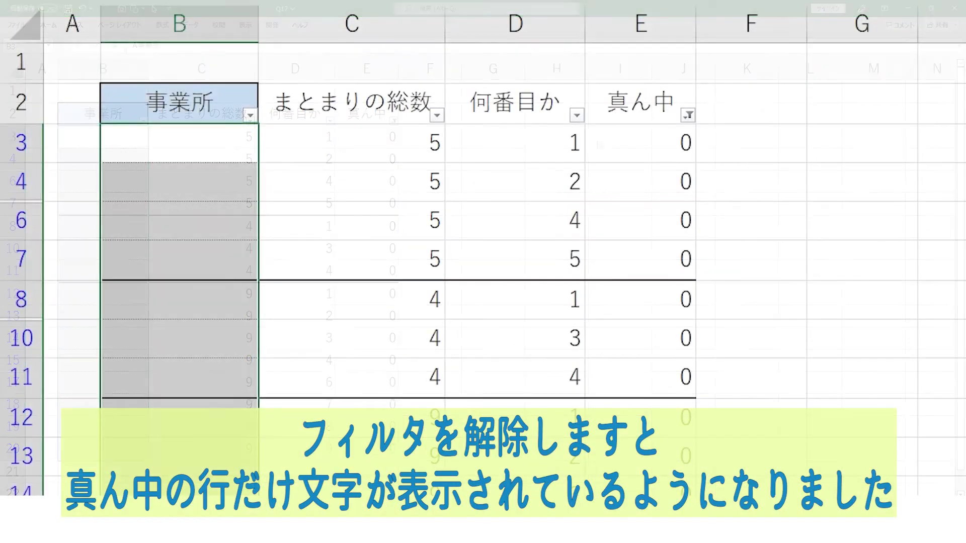
Step: Reset the 真ん中 column's filter to include all values so every list row is shown
left_click(688, 116)
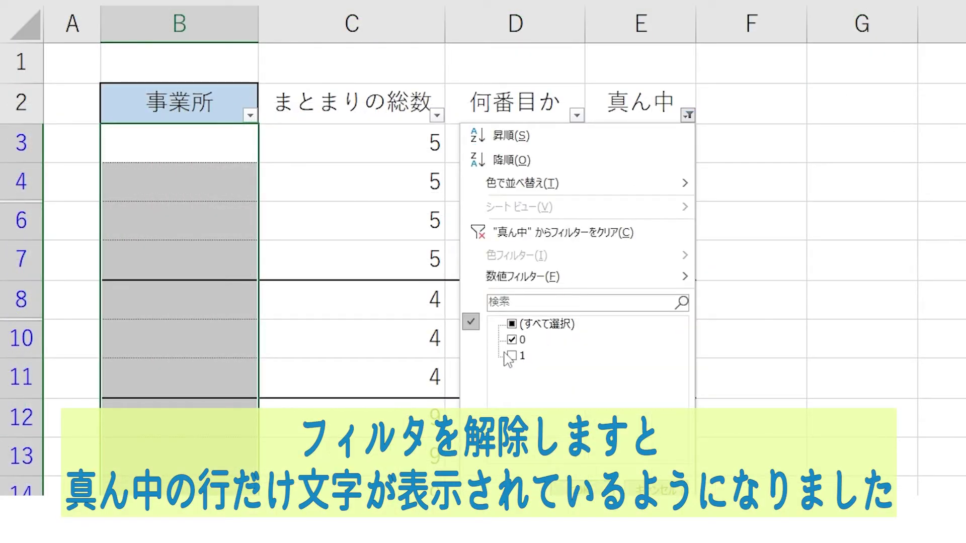
left_click(522, 324)
key("Return")
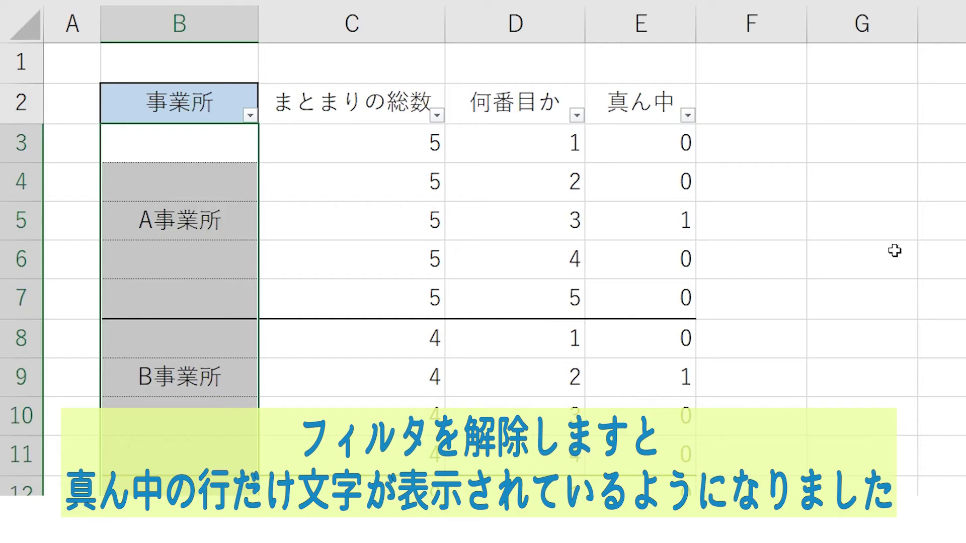
left_click(892, 250)
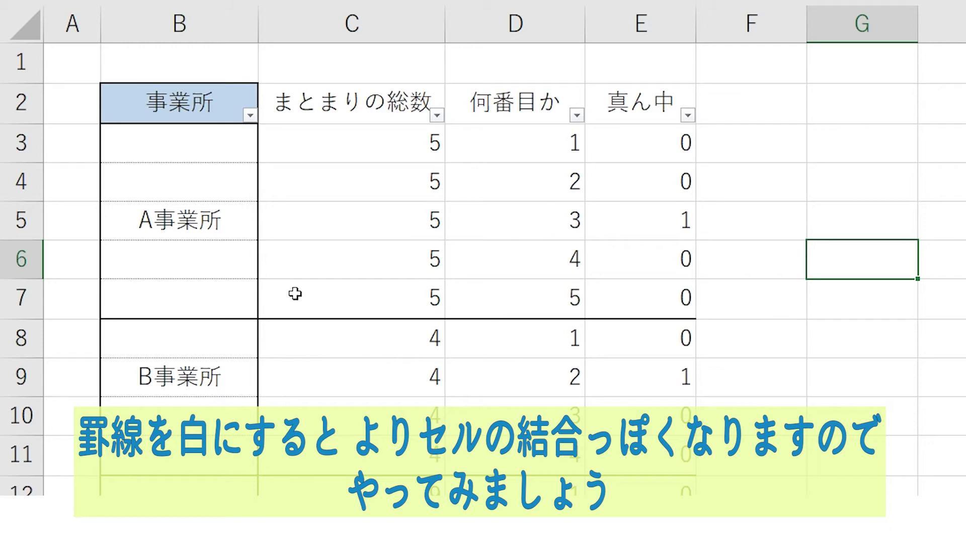
Step: Apply a white thin solid line to only the inner horizontal borders of the office groups B3:B7, B8:B11 and B12:B20
left_click_drag(201, 148, 218, 297)
left_click_drag(189, 338, 190, 442)
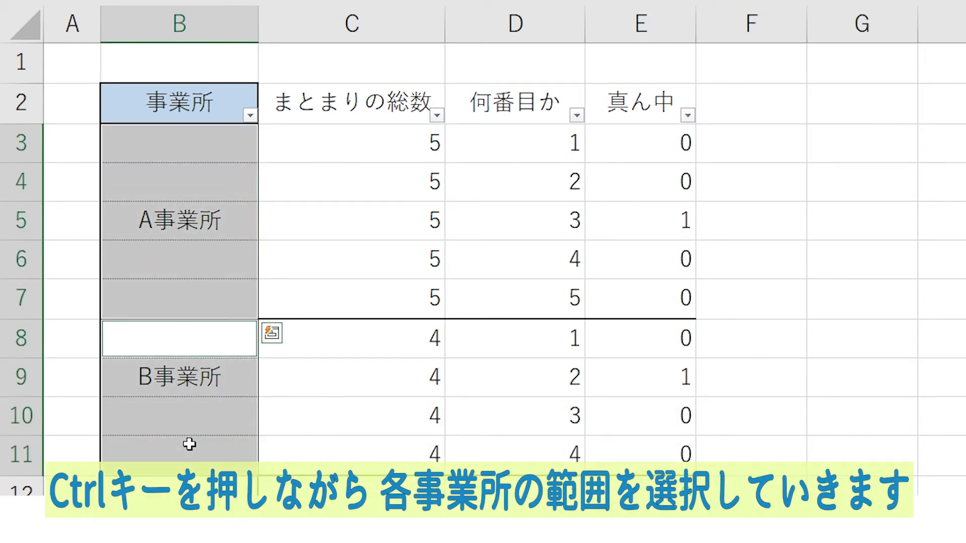
scroll(193, 422, "down", 3)
left_click_drag(215, 138, 218, 436)
scroll(217, 430, "up", 3)
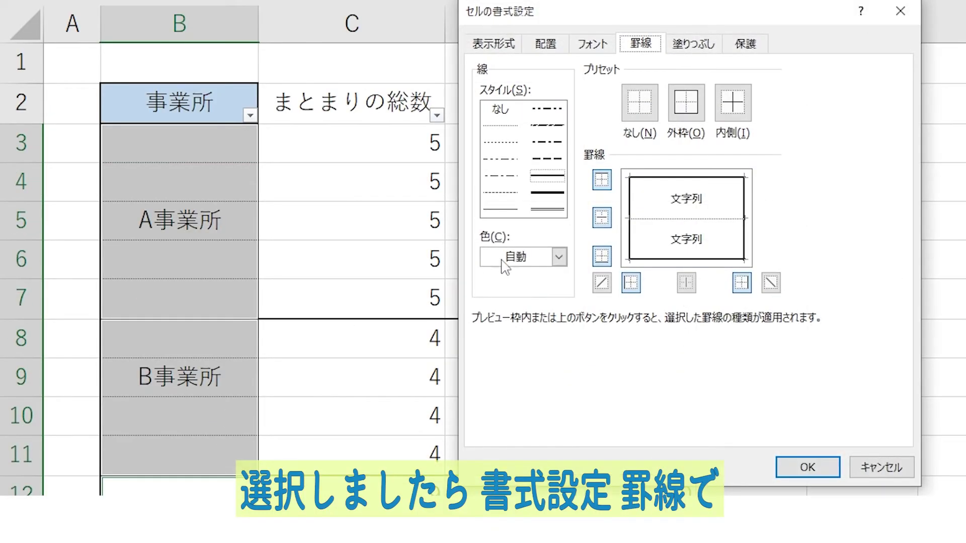
left_click(559, 257)
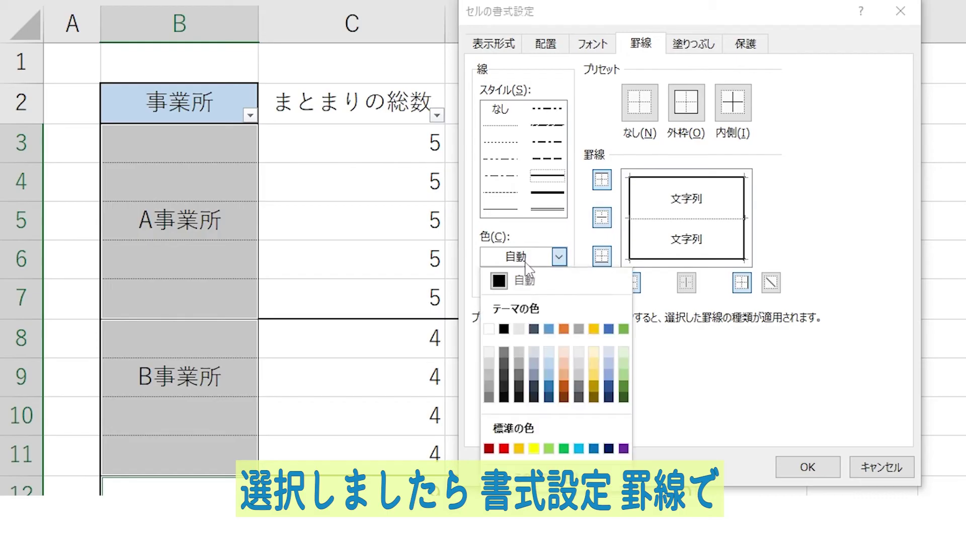
left_click(488, 330)
left_click(500, 209)
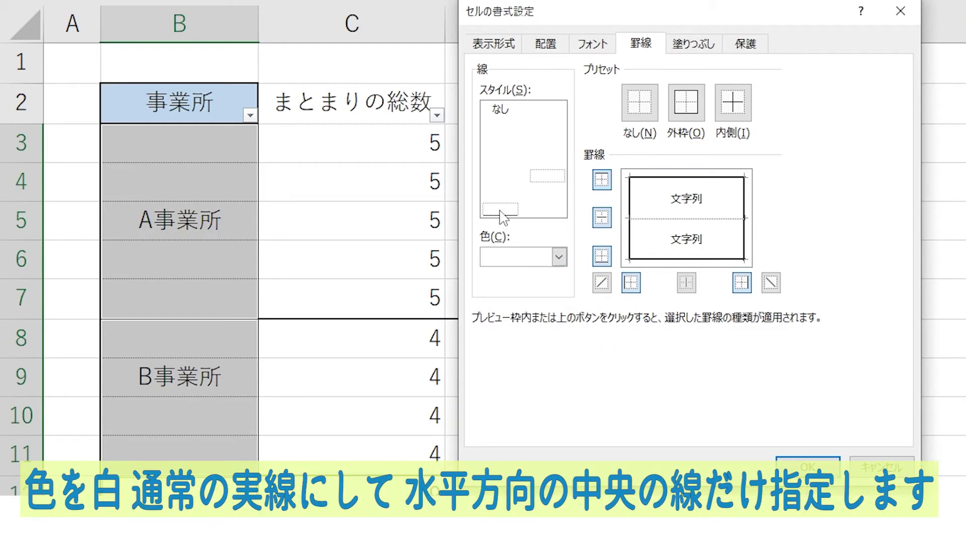
left_click(707, 220)
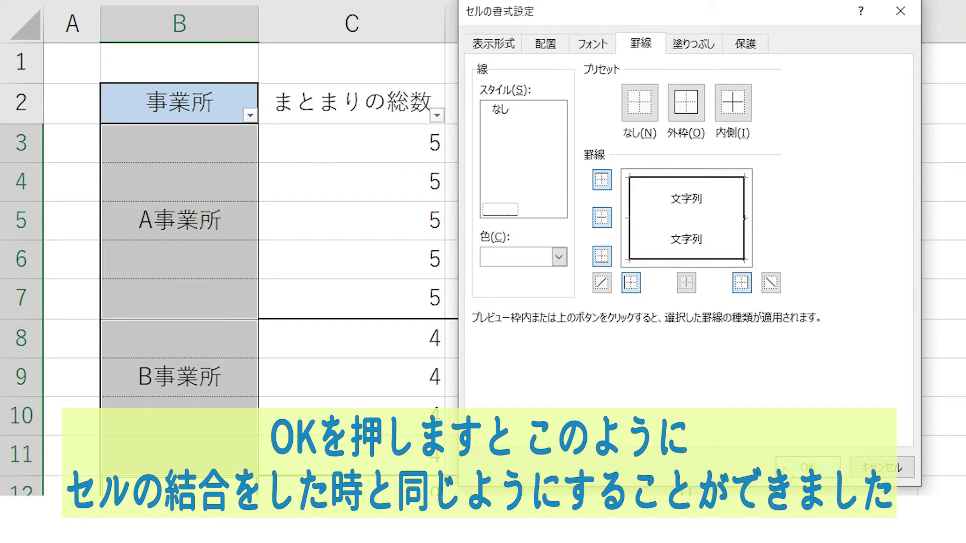
left_click(827, 469)
left_click(726, 371)
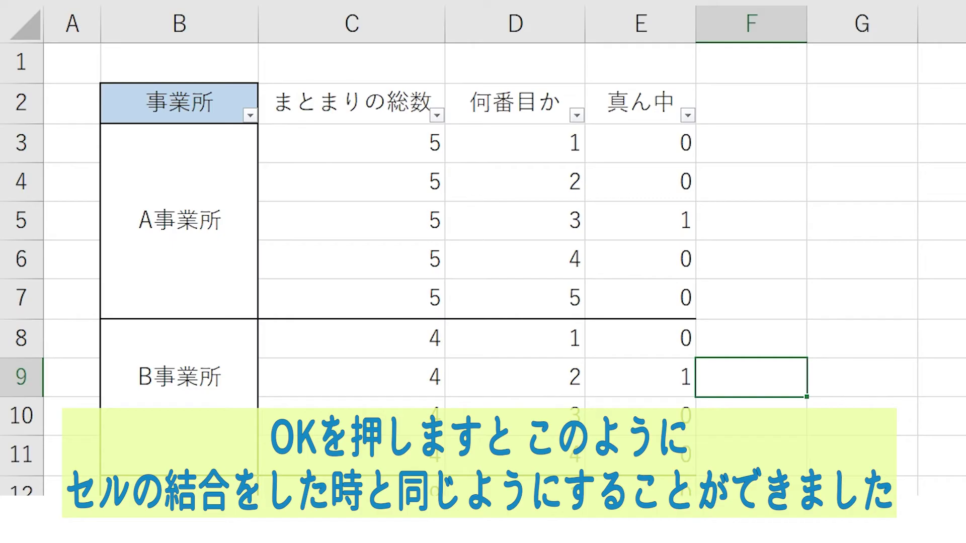
scroll(483, 251, "down", 2)
scroll(483, 252, "up", 2)
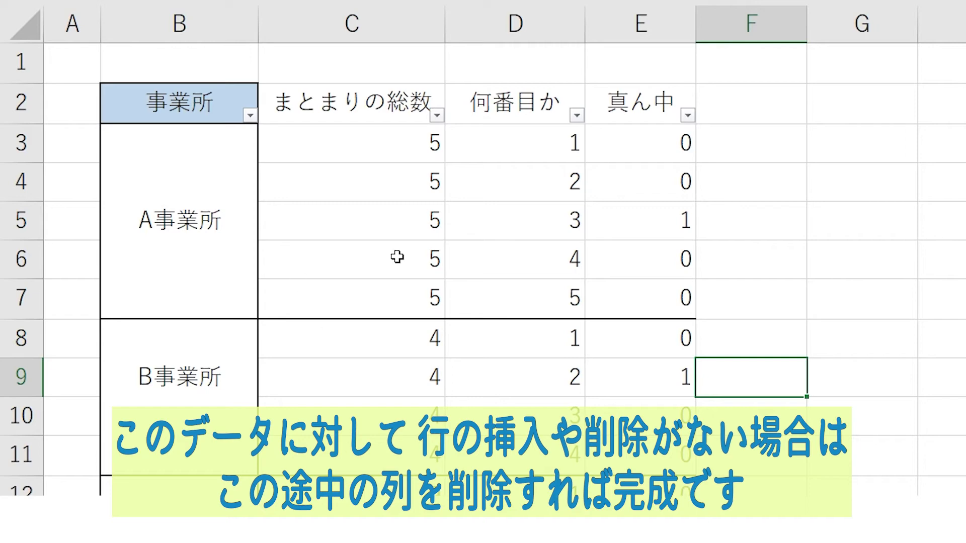
Step: Delete the helper columns C to E
left_click_drag(367, 4, 640, 22)
right_click(610, 213)
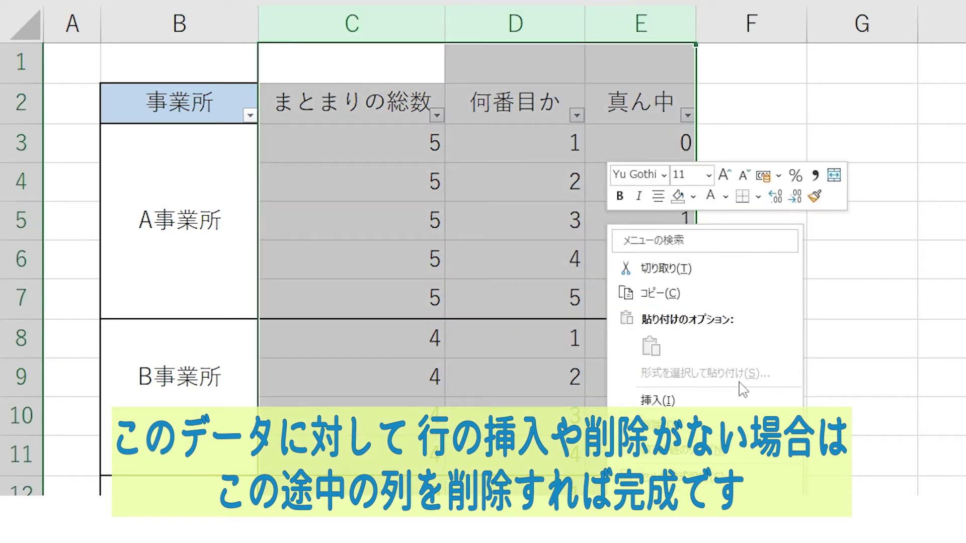
left_click(657, 425)
left_click(737, 416)
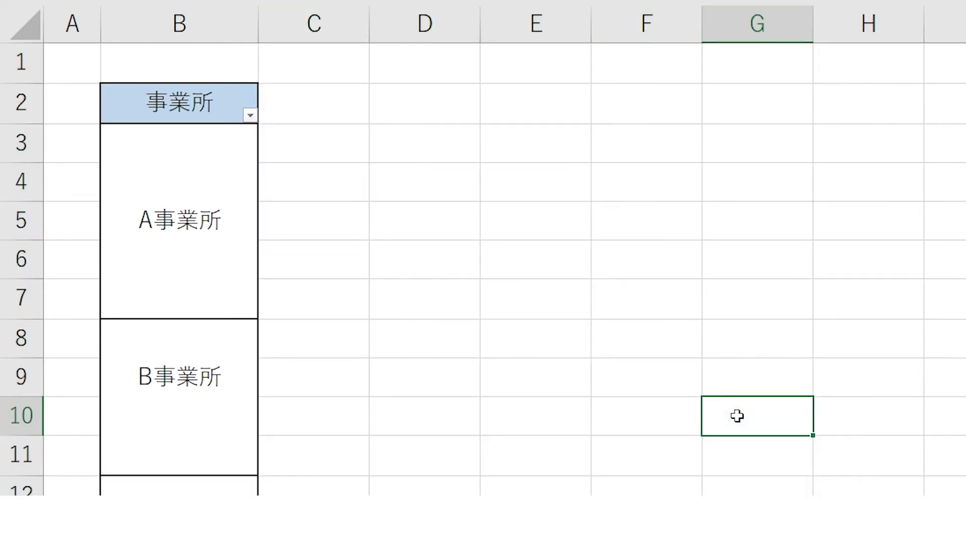
Step: Examine the name placement in the four-row B事業所 group and the individual unmerged cells B3:B7 of the A事業所 group
left_click(201, 382)
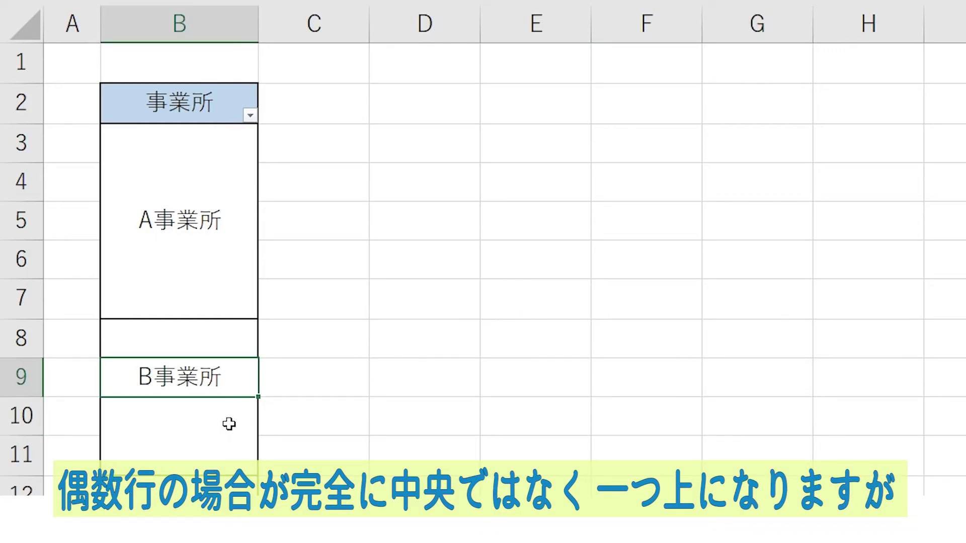
left_click(367, 386)
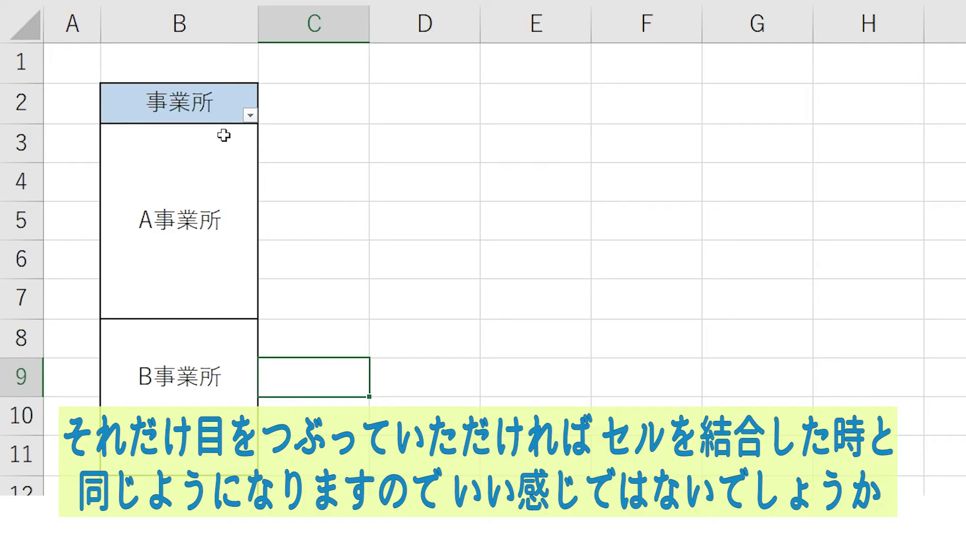
left_click(222, 135)
left_click(222, 185)
left_click(221, 229)
left_click(220, 264)
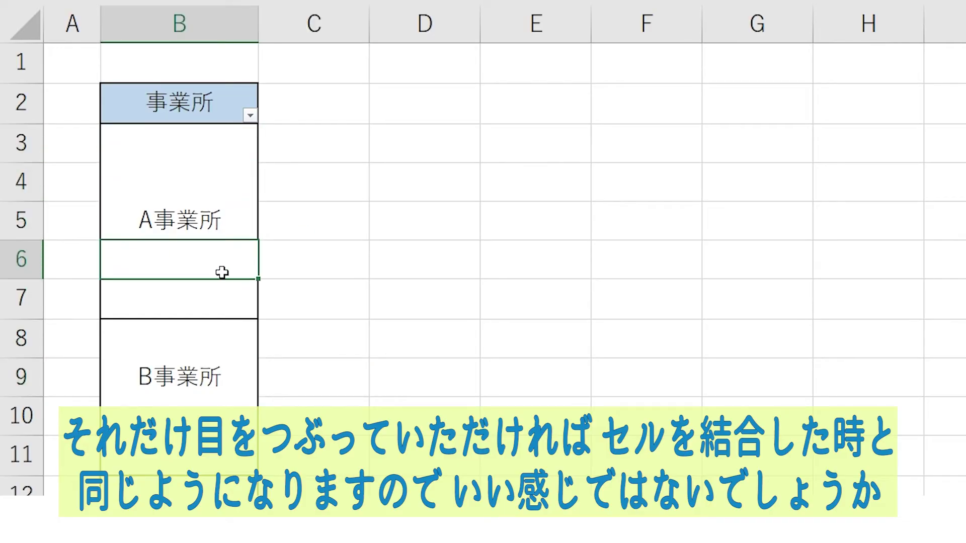
left_click(222, 292)
left_click(457, 289)
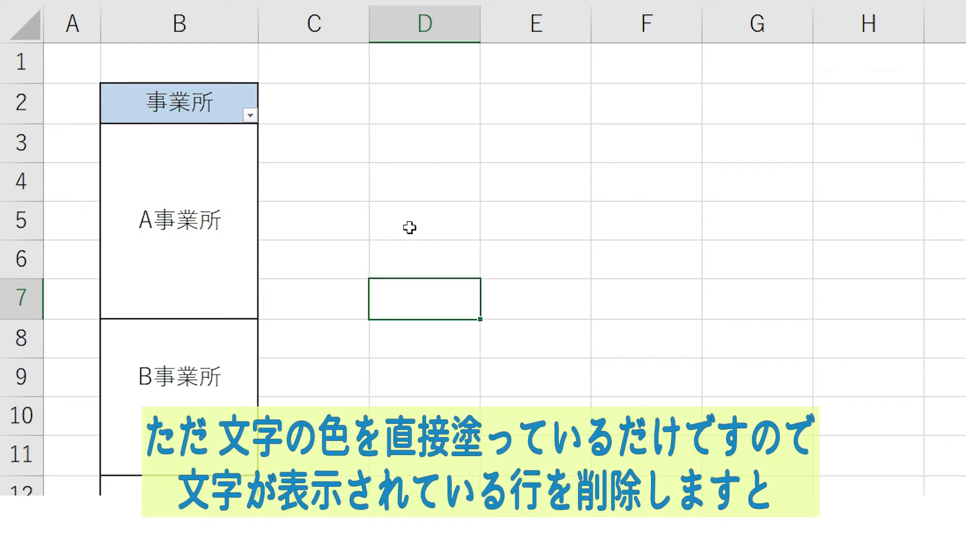
Step: Delete row 5, which holds the visible A事業所 name
right_click(28, 224)
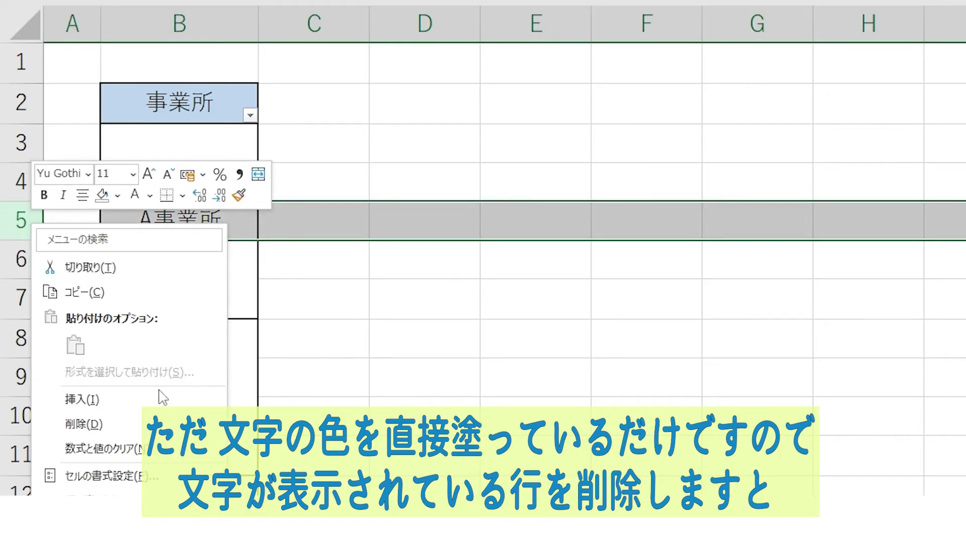
left_click(162, 424)
left_click(352, 287)
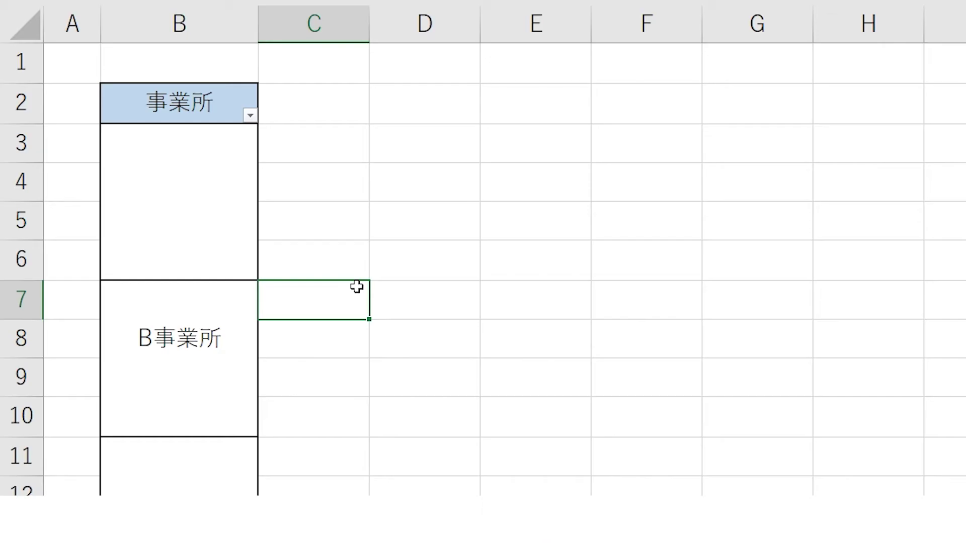
Step: Delete the three rows 12 to 14 with white text above the visible C事業所 name
left_click_drag(14, 223, 17, 280)
right_click(17, 280)
left_click(119, 131)
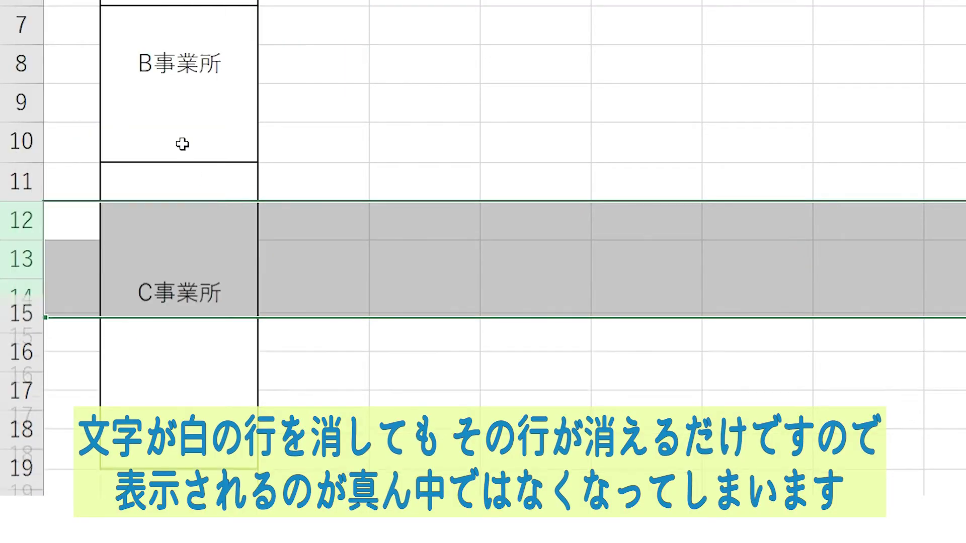
left_click(463, 272)
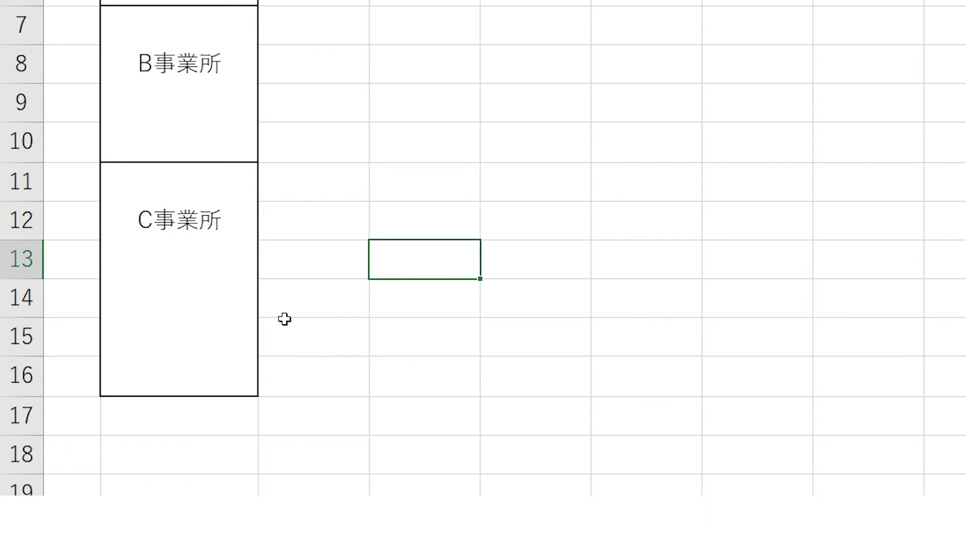
left_click(445, 80)
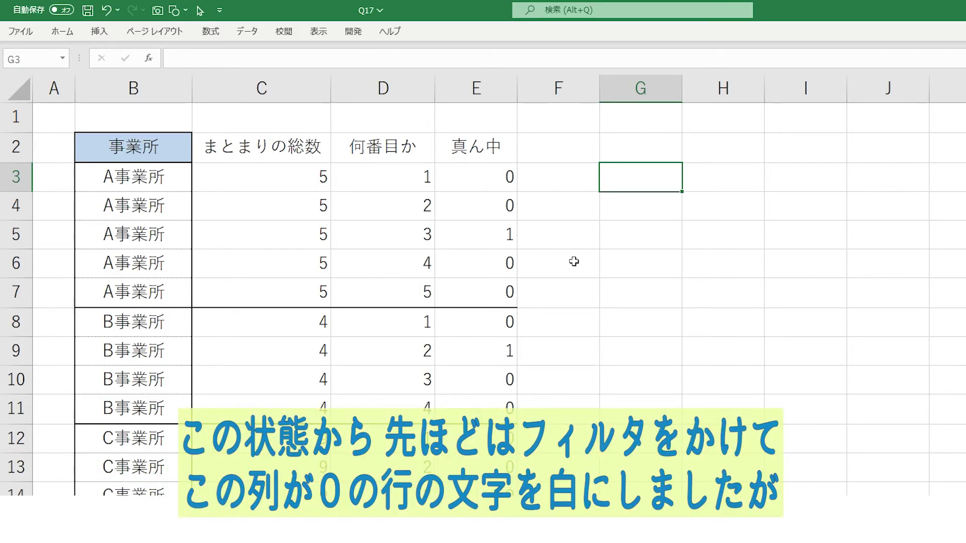
Step: Start a new conditional formatting rule for the office names in B3:B20, using a formula to determine which cells to format
left_click_drag(482, 156, 484, 491)
left_click(500, 271)
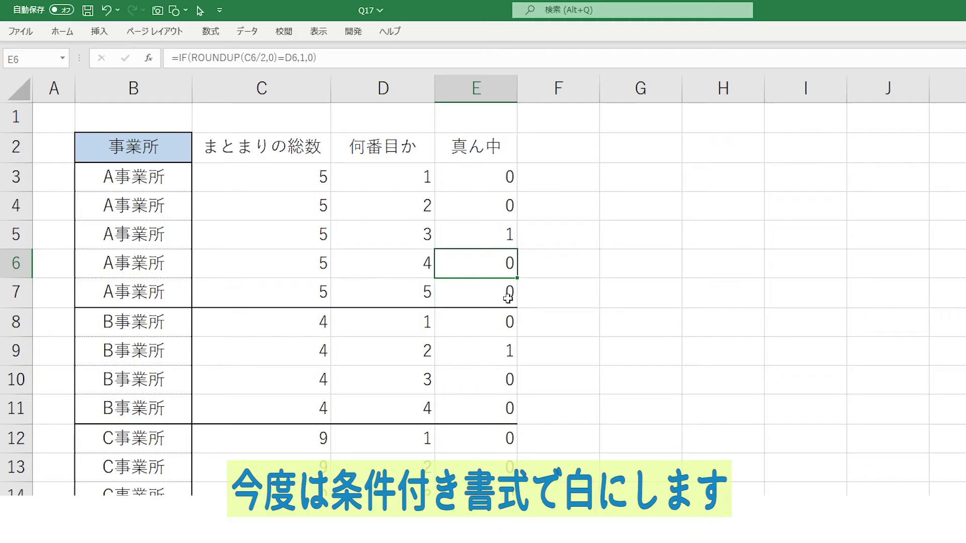
left_click(160, 179)
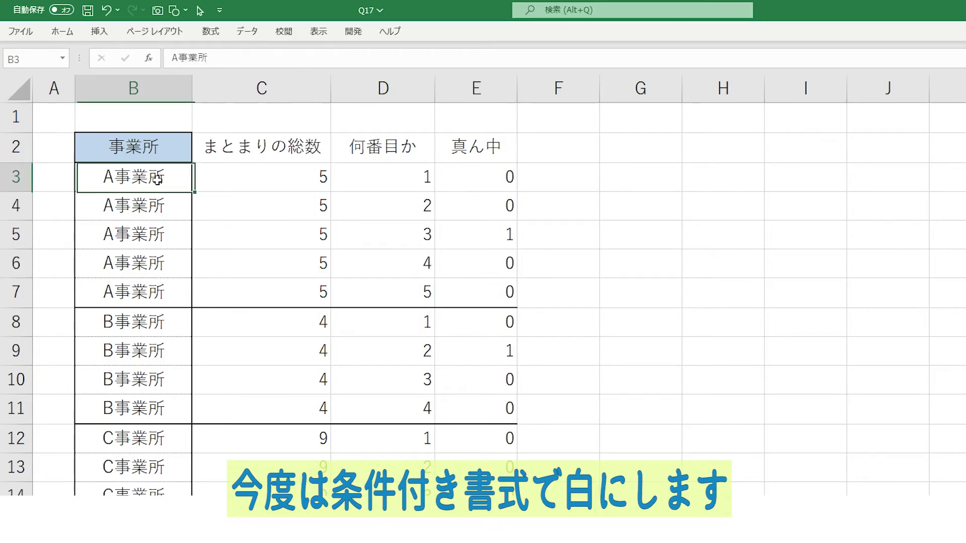
key("ctrl+shift+Down")
scroll(157, 180, "up", 1)
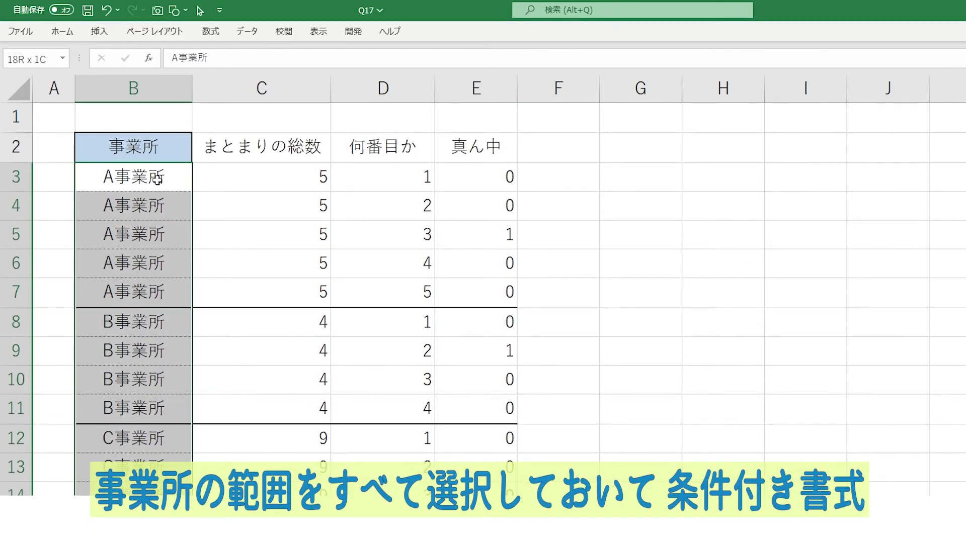
left_click(61, 33)
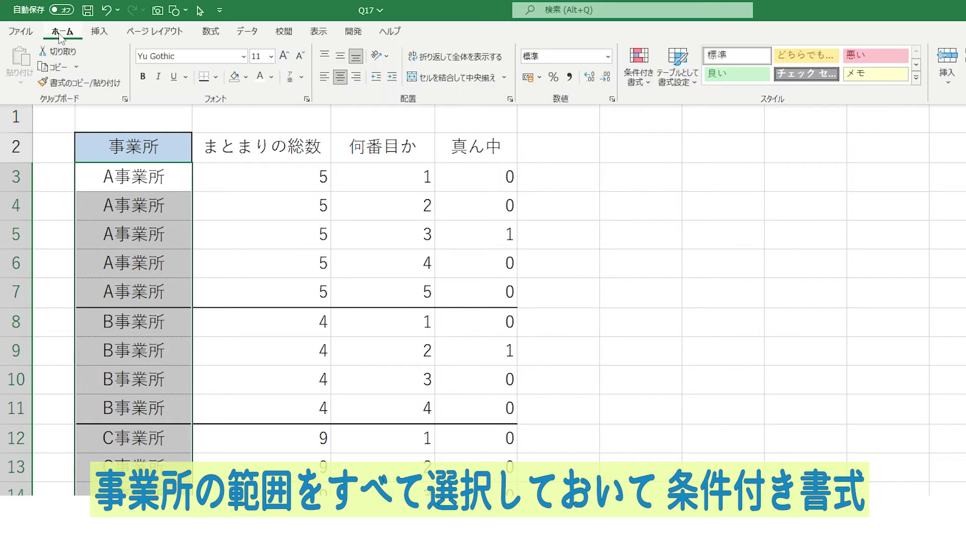
left_click(638, 65)
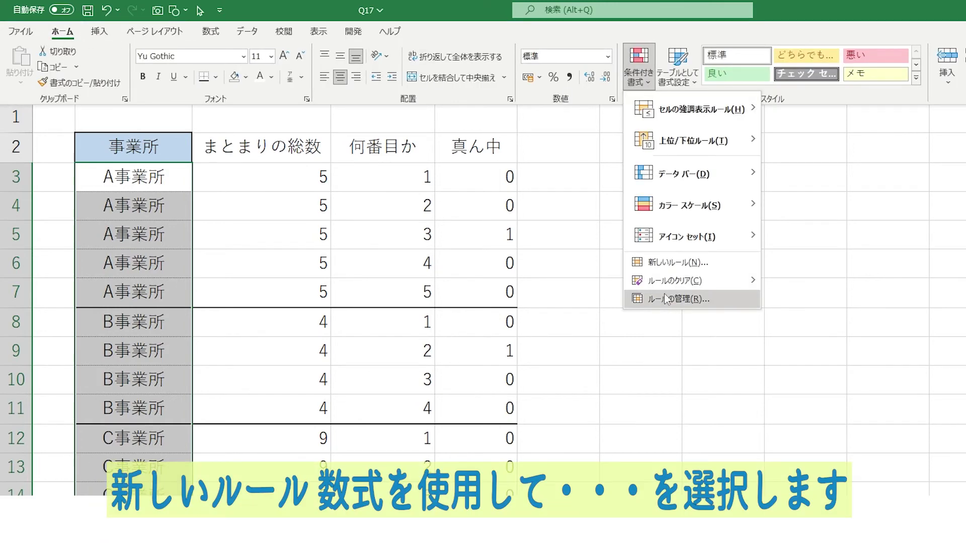
left_click(673, 264)
left_click(398, 243)
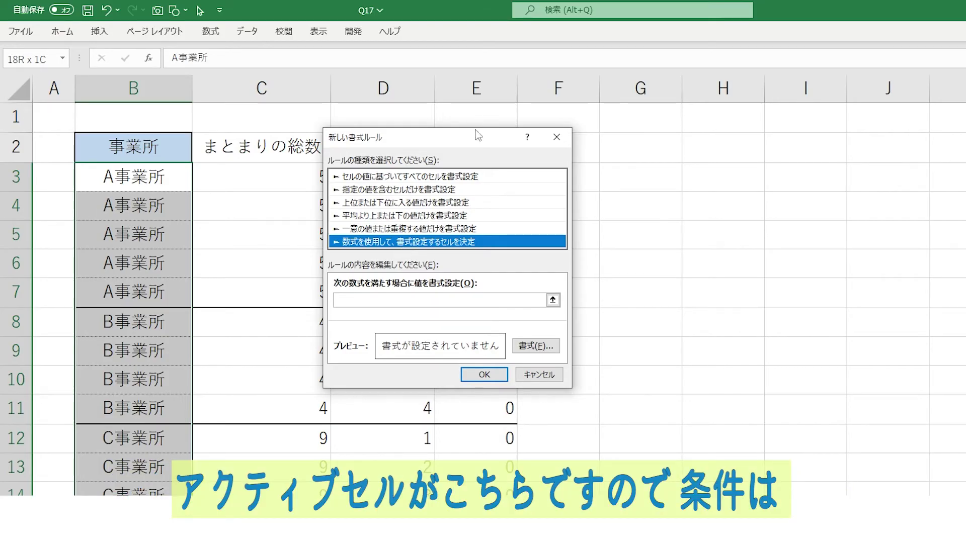
Step: Set the rule's formula to =E3=0, with a relative reference to the first 真ん中 cell
left_click_drag(463, 143, 638, 229)
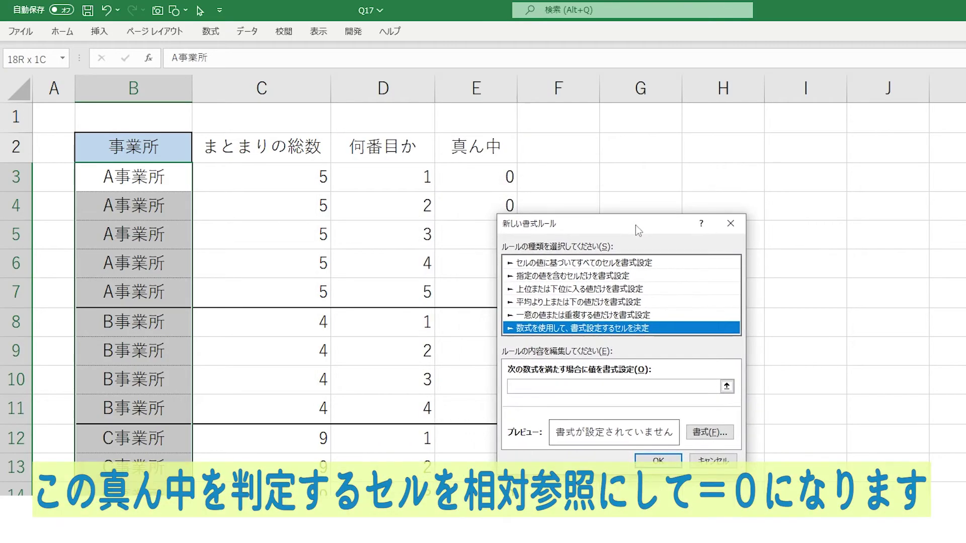
left_click(726, 387)
left_click(500, 176)
key("F4")
key("F4")
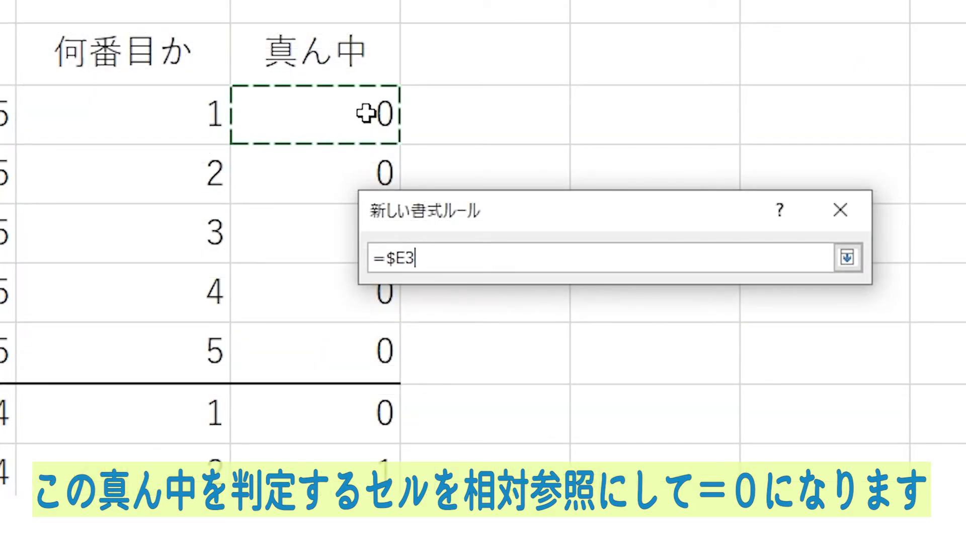
key("F4")
type("=0")
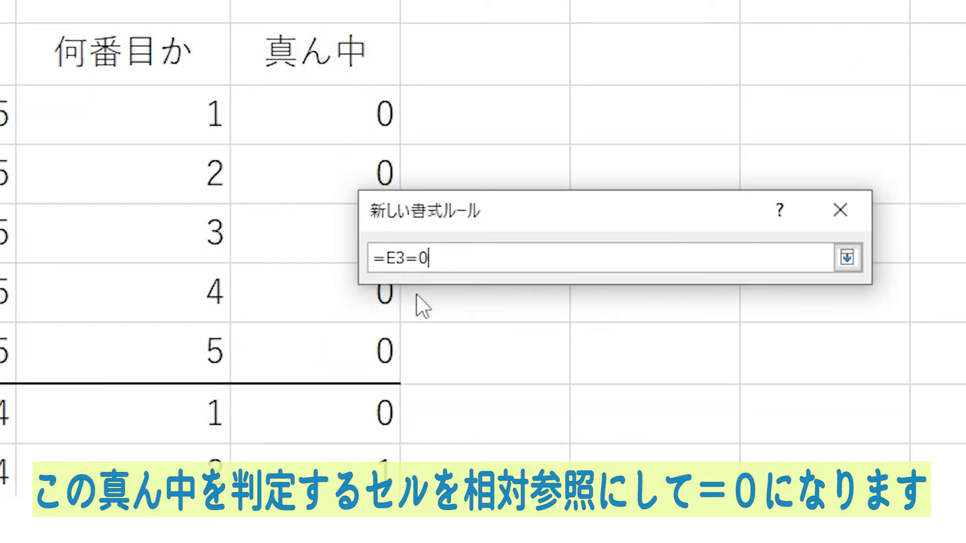
left_click(847, 258)
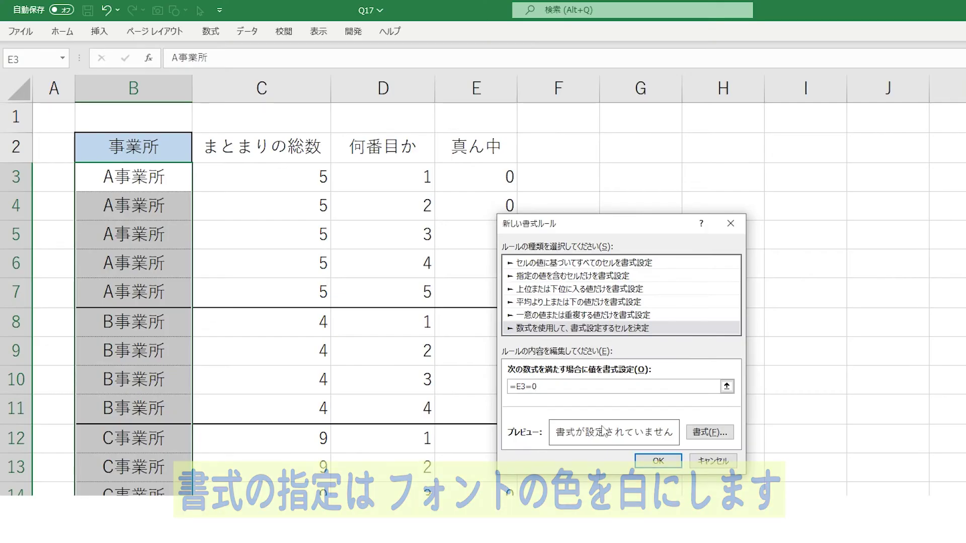
Step: Set the conditional formatting rule's font colour to white
left_click(709, 431)
left_click(591, 217)
left_click(536, 271)
left_click(590, 436)
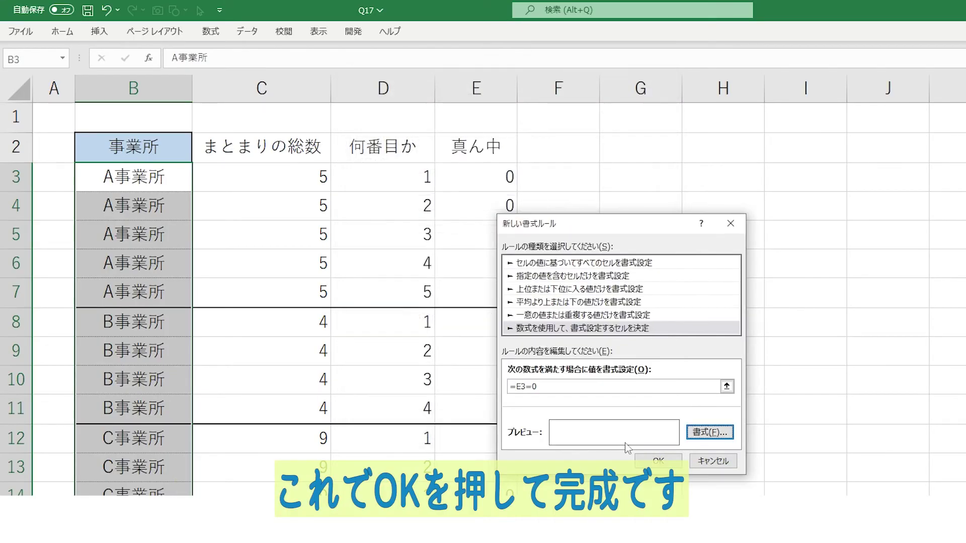
Step: Apply the new conditional formatting rule to the office names and format those column B cells to hide the gridlines between rows
left_click(658, 460)
left_click(652, 360)
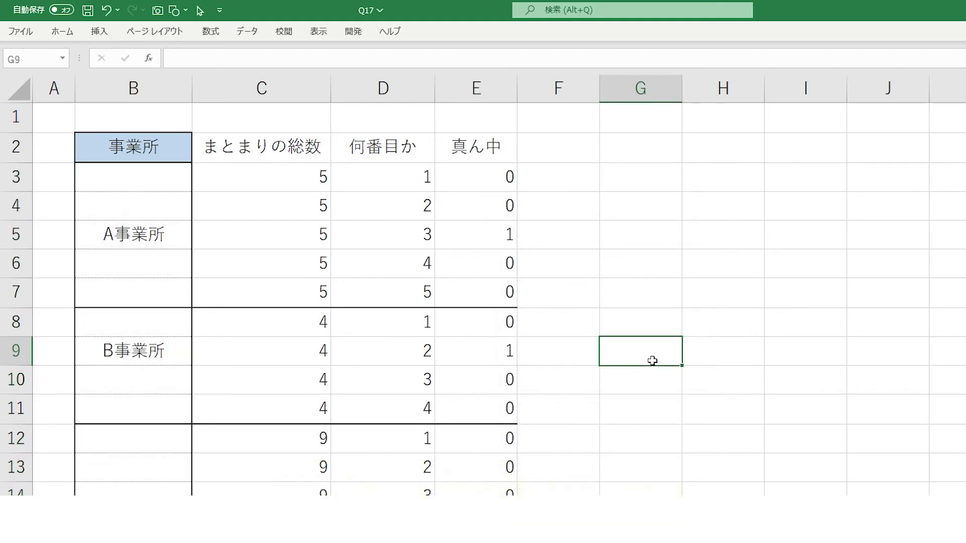
left_click_drag(178, 178, 156, 341)
scroll(155, 341, "up", 2)
key("ctrl+1")
left_click(524, 332)
left_click(487, 359)
left_click(640, 305)
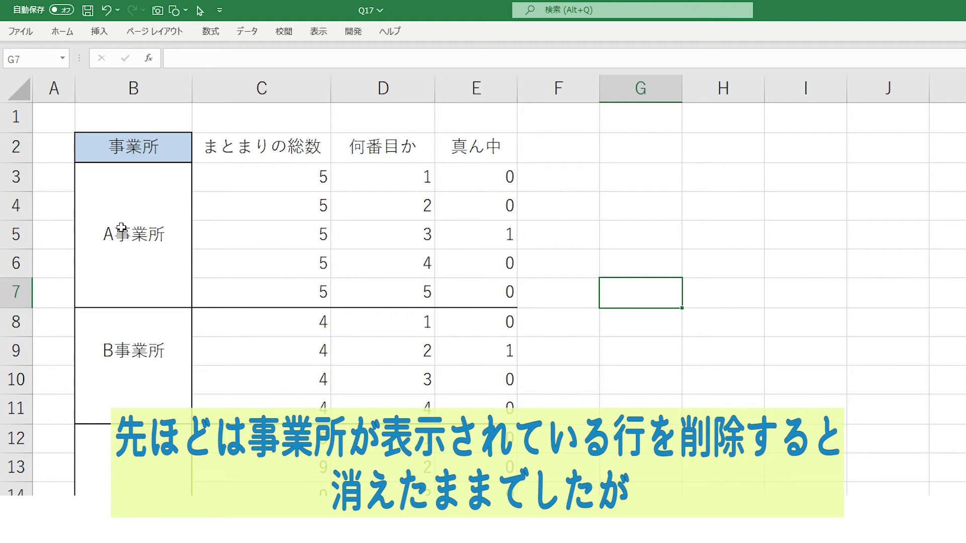
Step: Delete rows 4 and 5, including the row that shows the A事業所 name
left_click_drag(14, 207, 6, 235)
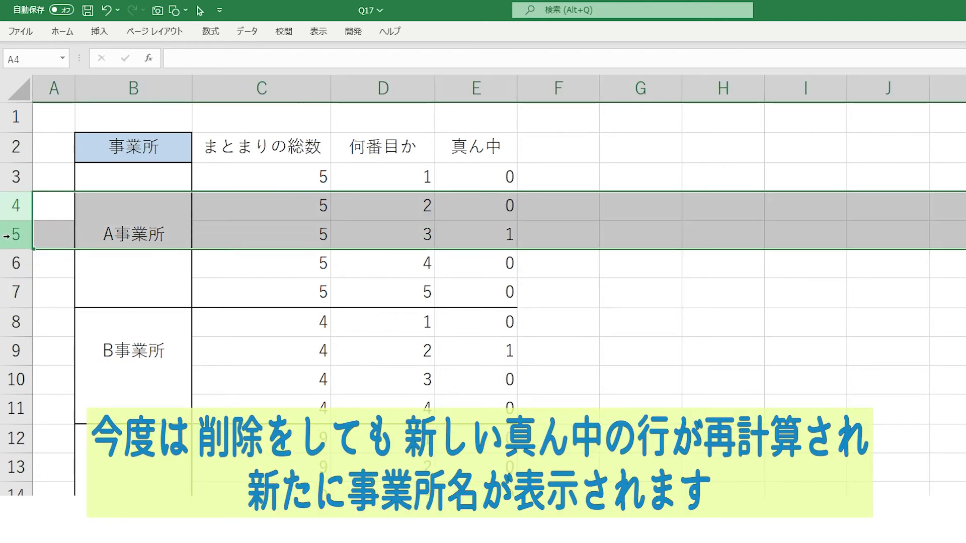
right_click(6, 235)
left_click(51, 377)
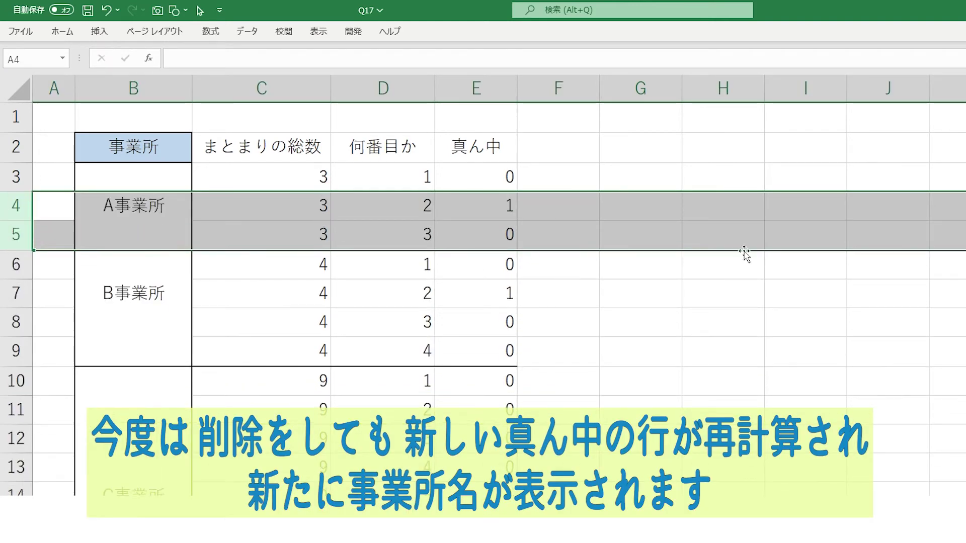
left_click(558, 340)
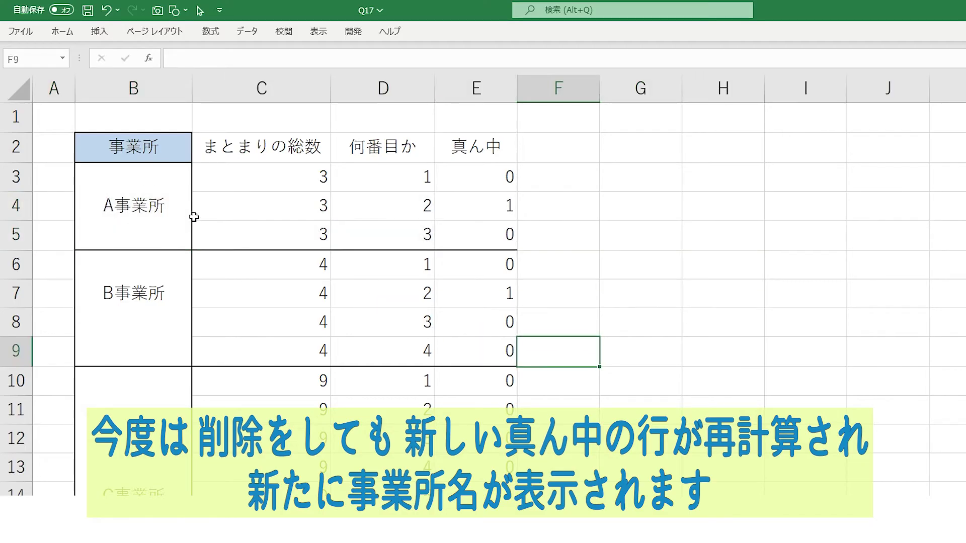
Step: Delete rows 11 to 13, whose C事業所 names are in white text
left_click(22, 408)
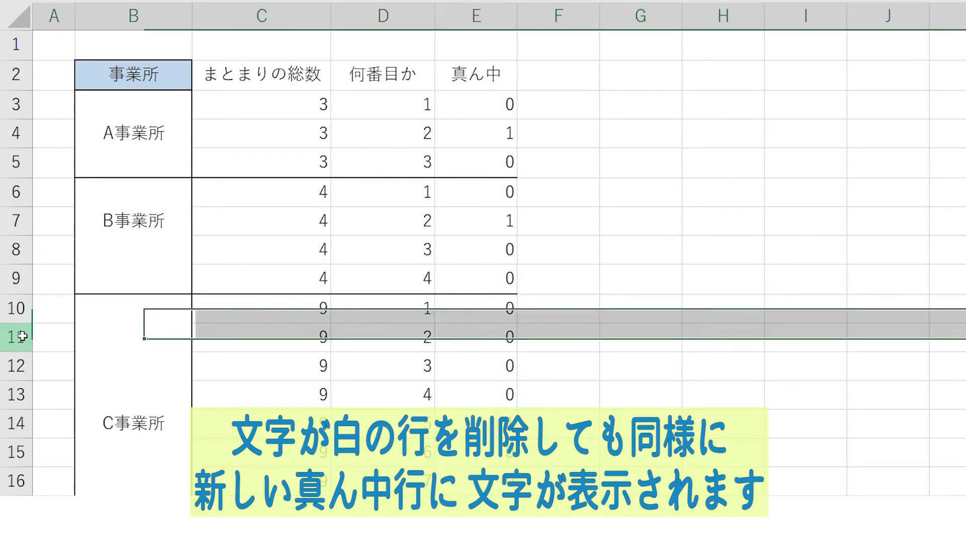
left_click_drag(22, 335, 17, 394)
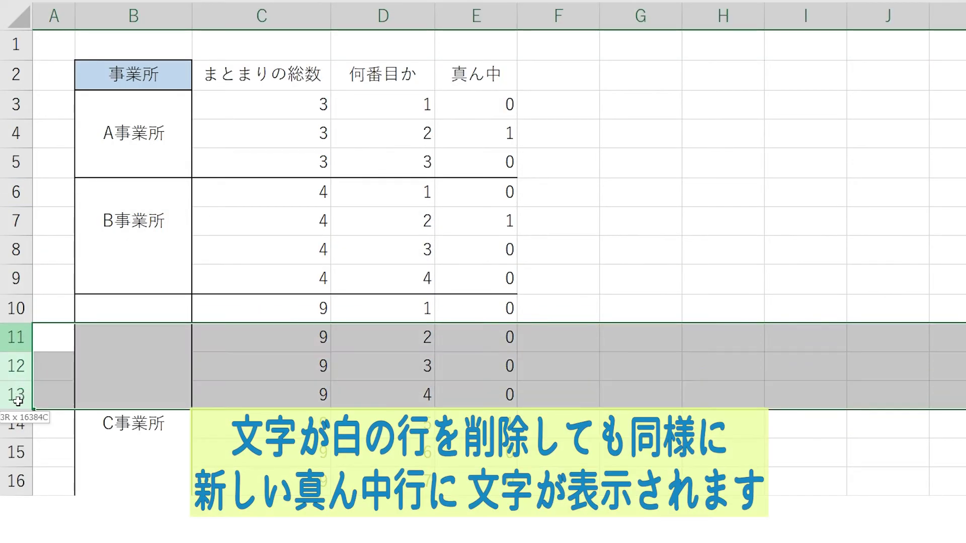
right_click(17, 395)
left_click(72, 265)
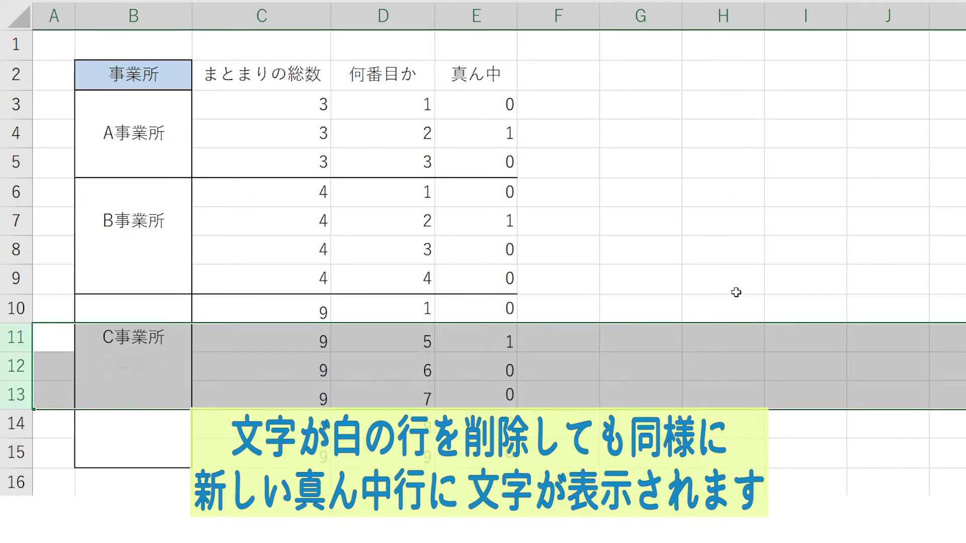
left_click(737, 288)
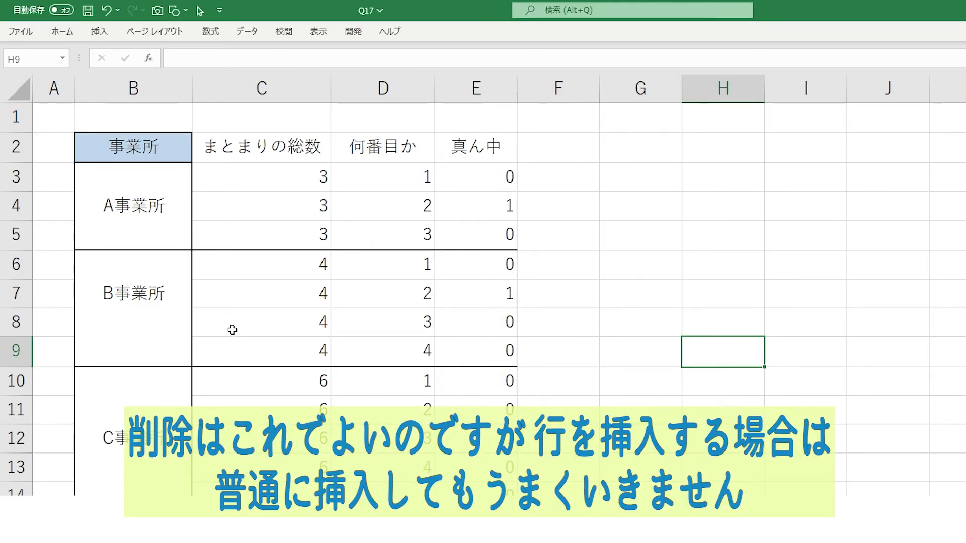
Step: Insert three blank rows above row 5 within the A事業所 group
left_click_drag(15, 234, 9, 294)
right_click(11, 261)
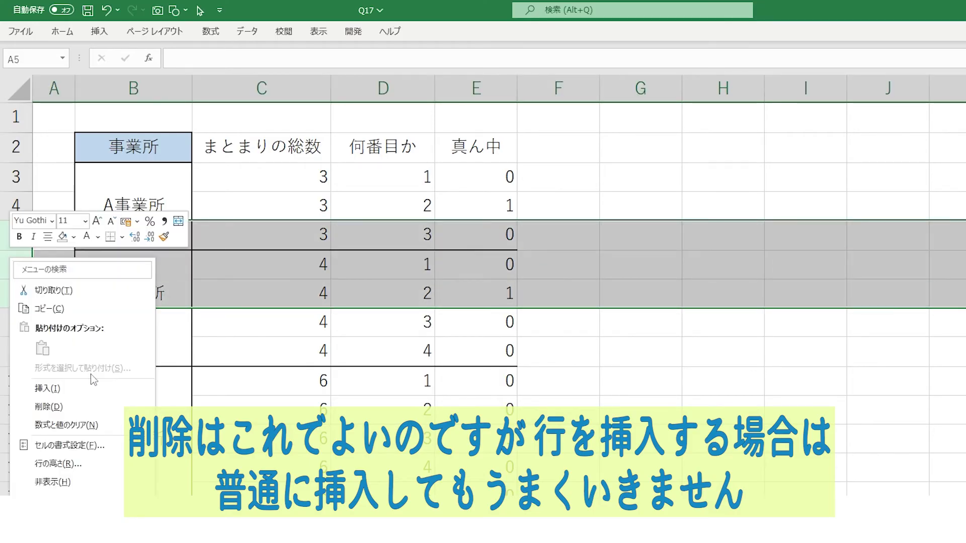
left_click(87, 388)
left_click(753, 283)
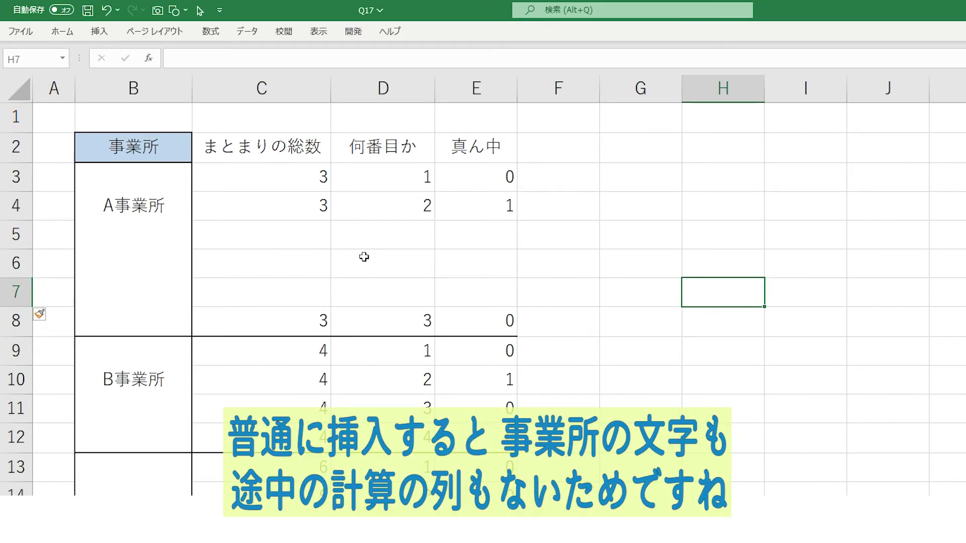
Step: Check the inserted rows' cells in columns B to E and undo the blank row insertion
left_click_drag(149, 240, 145, 285)
left_click_drag(243, 233, 510, 294)
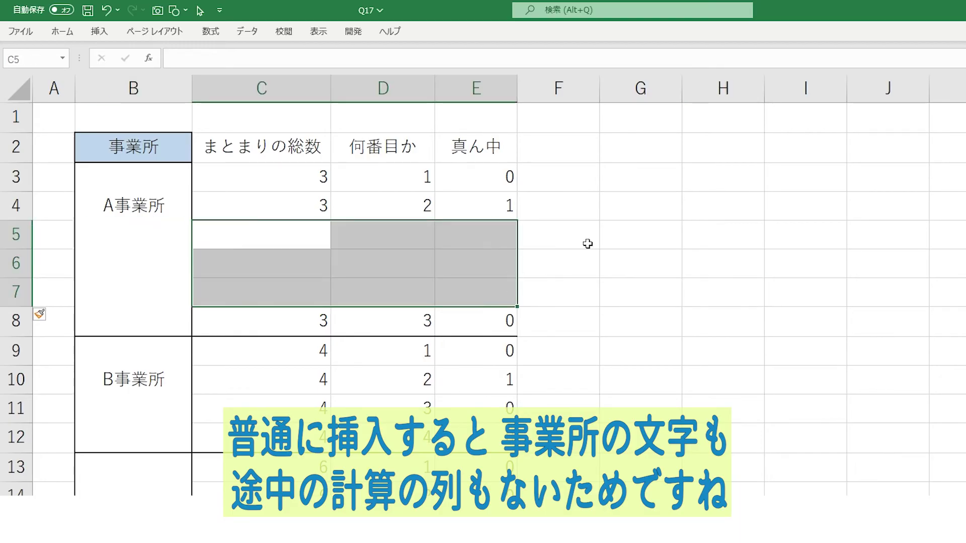
left_click(649, 227)
key("ctrl+z")
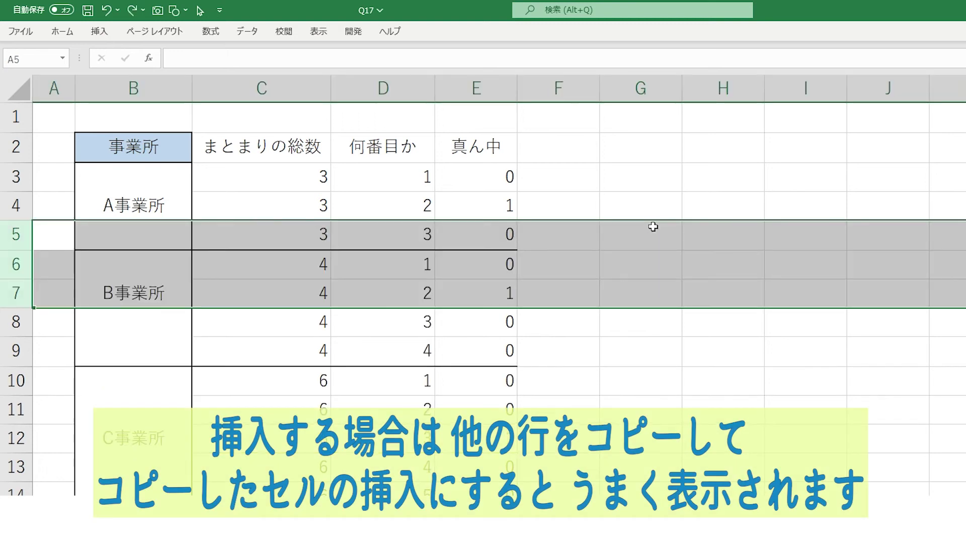
Step: Copy row 4, insert the copied cells at rows 5 to 8, and undo that insertion
left_click(217, 225)
right_click(27, 206)
left_click(50, 257)
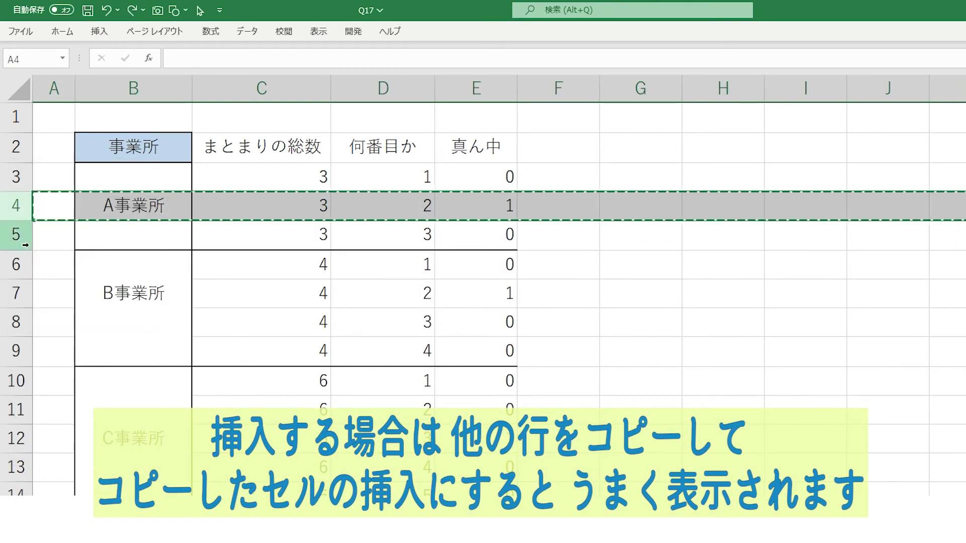
left_click_drag(16, 234, 12, 314)
right_click(15, 274)
left_click(104, 406)
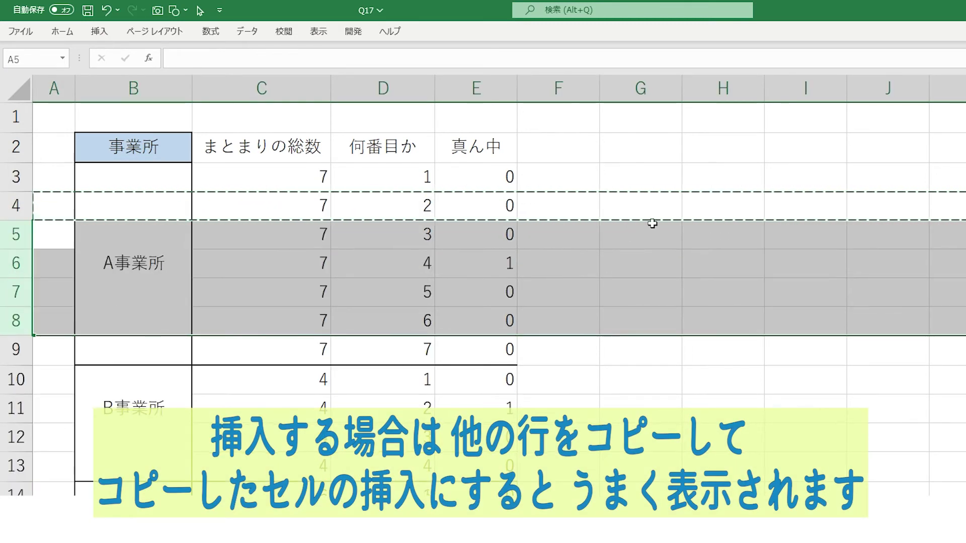
left_click(651, 224)
key("Escape")
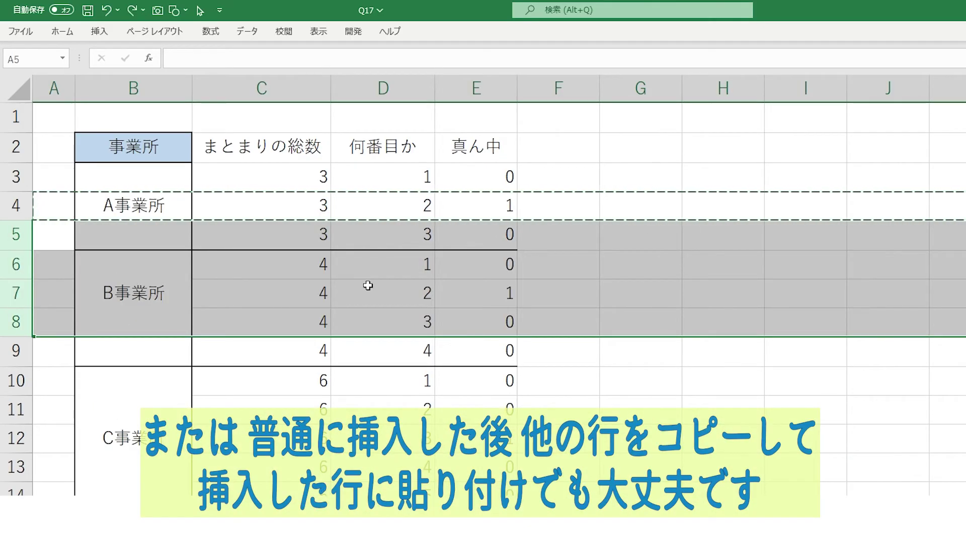
Step: Insert four blank rows at rows 5 to 8 inside the A事業所 group
left_click(372, 284)
left_click_drag(17, 236, 17, 313)
right_click(17, 313)
left_click(100, 447)
left_click(723, 263)
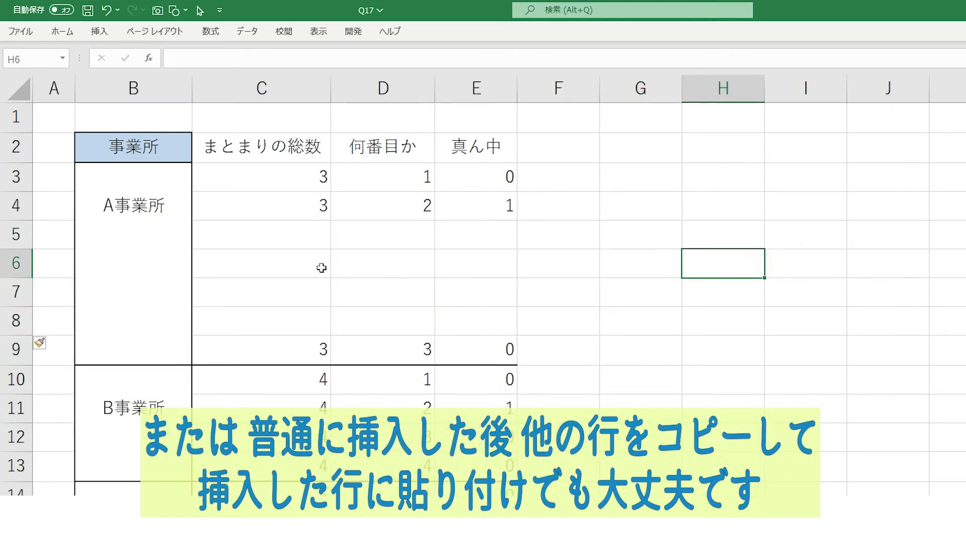
Step: Copy the office name and helper formulas from B4:E4 into the four blank rows, B5:E8
left_click_drag(117, 203, 492, 201)
right_click(491, 201)
left_click(564, 252)
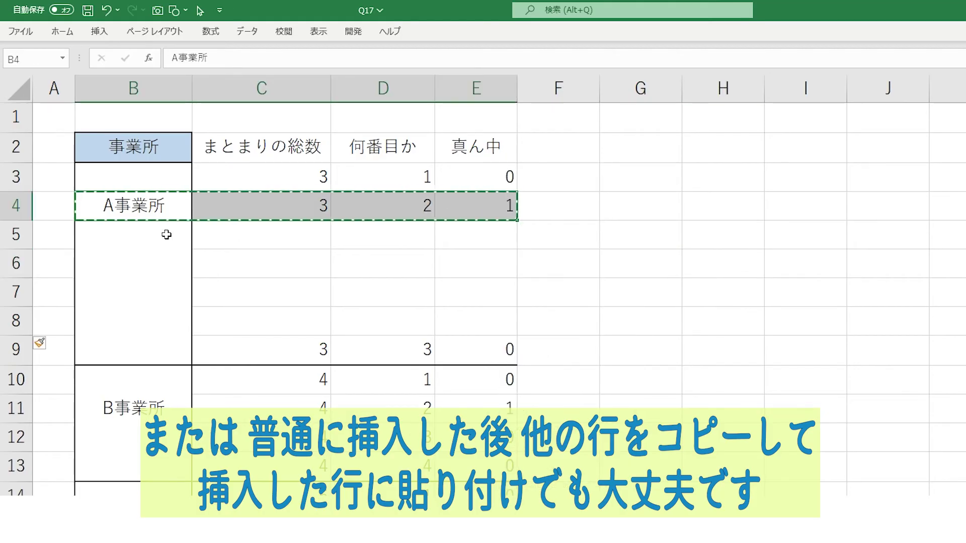
left_click_drag(134, 235, 452, 314)
key("ctrl+v")
left_click(619, 227)
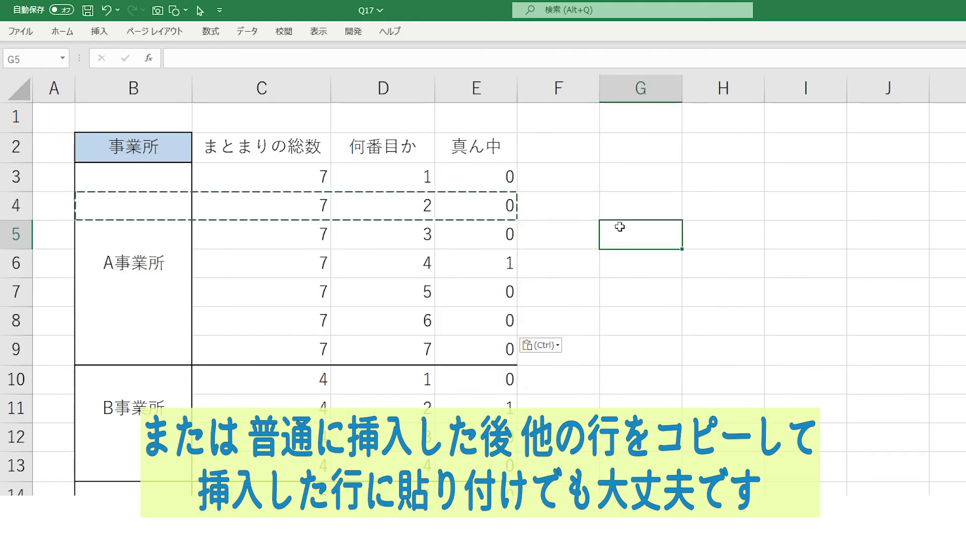
key("Escape")
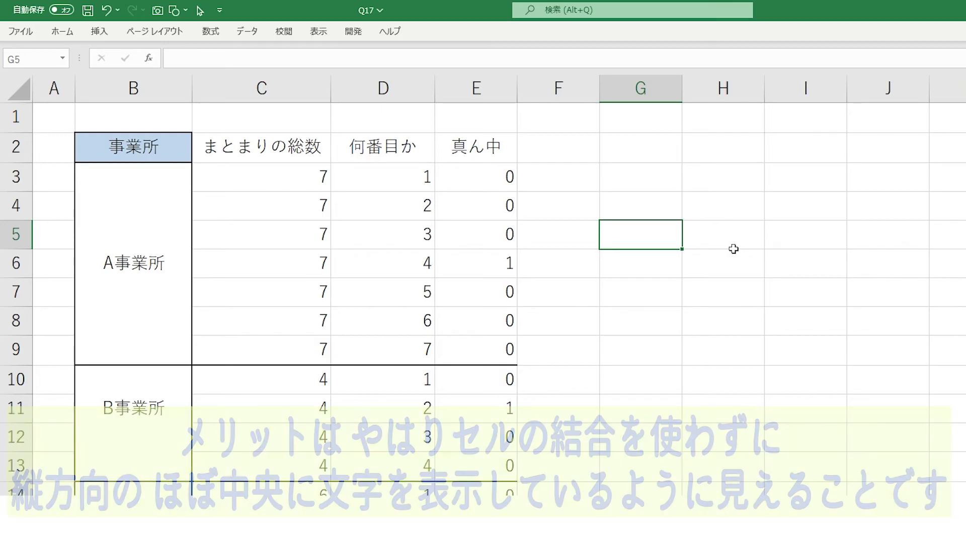
Step: Examine the contents of the A事業所 cells B3 to B9 one by one and the group as a range
left_click(141, 177)
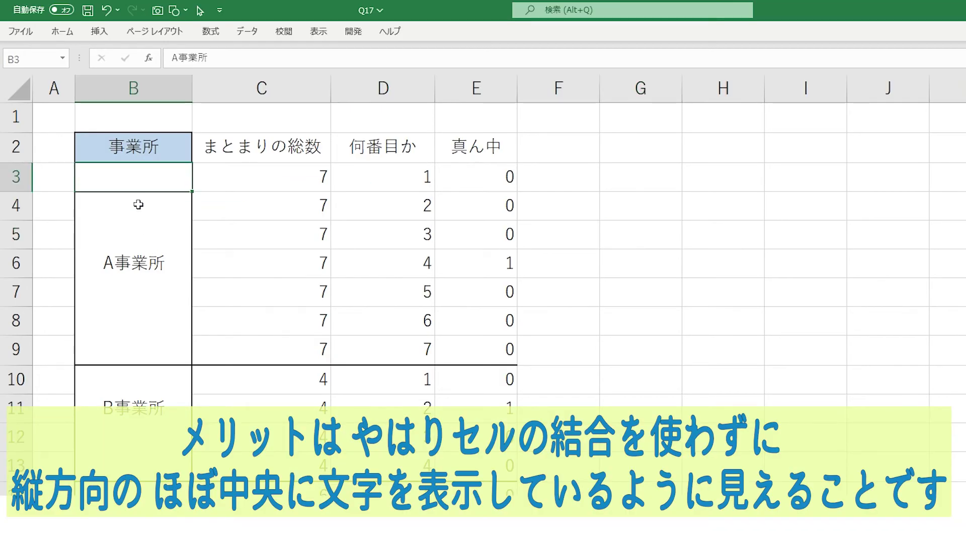
left_click(134, 205)
left_click(140, 242)
left_click(137, 266)
left_click(136, 289)
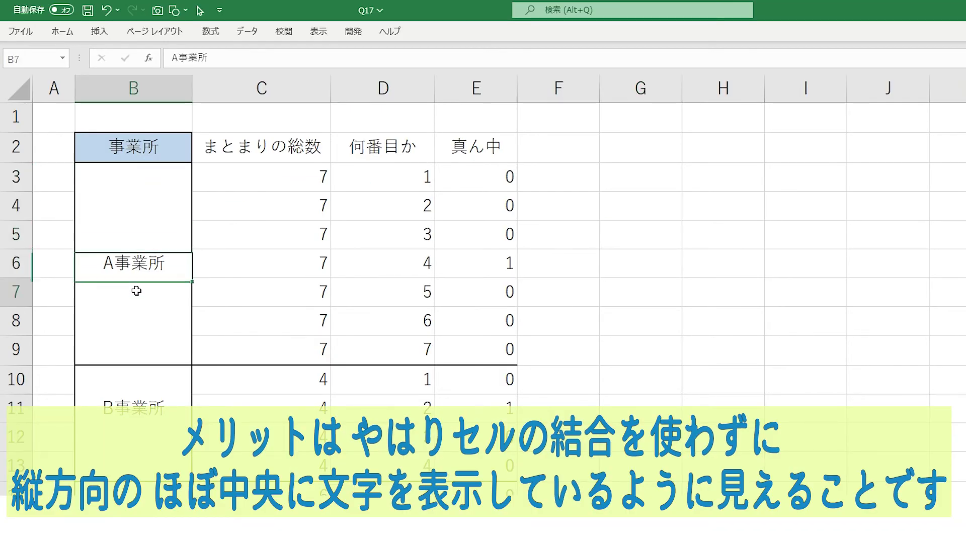
left_click(136, 318)
left_click(136, 347)
left_click_drag(155, 174, 149, 349)
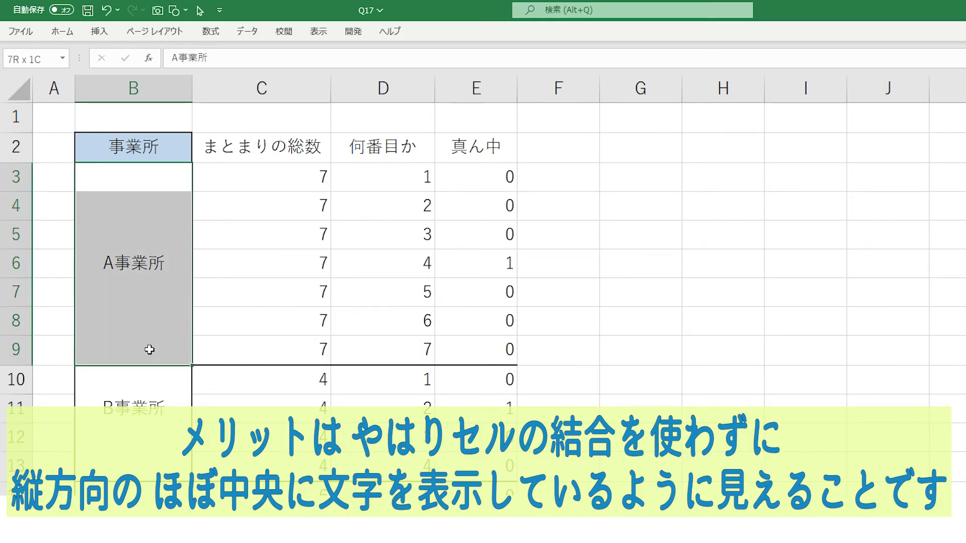
left_click(195, 264)
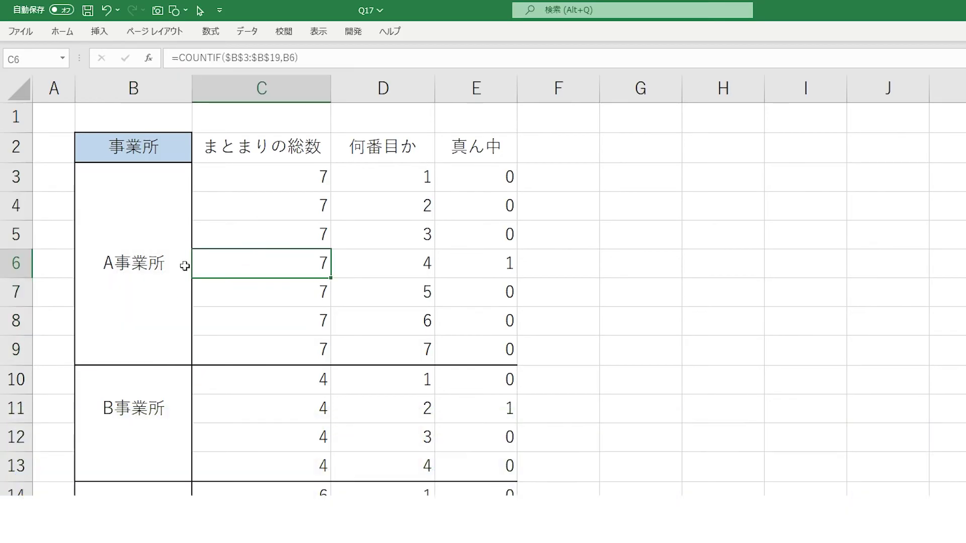
left_click(182, 266)
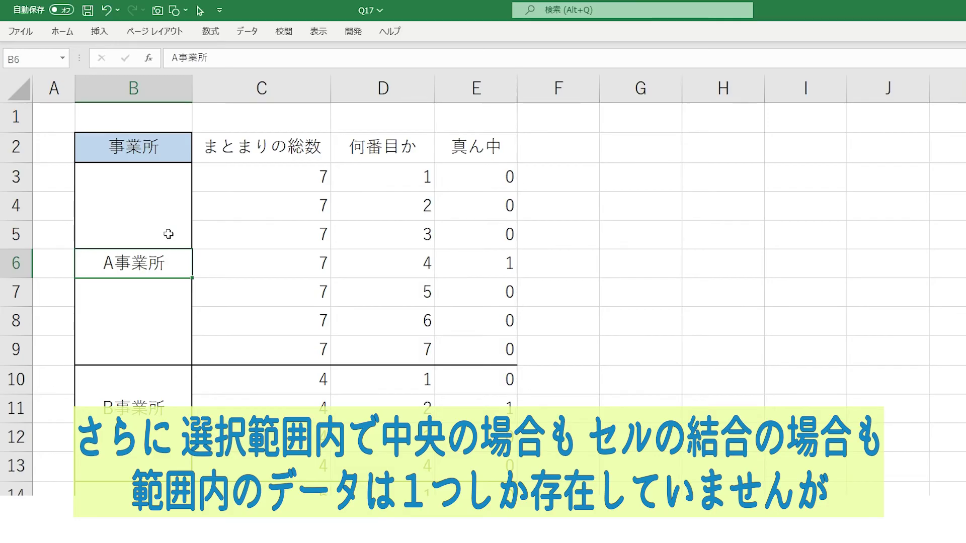
left_click(166, 149)
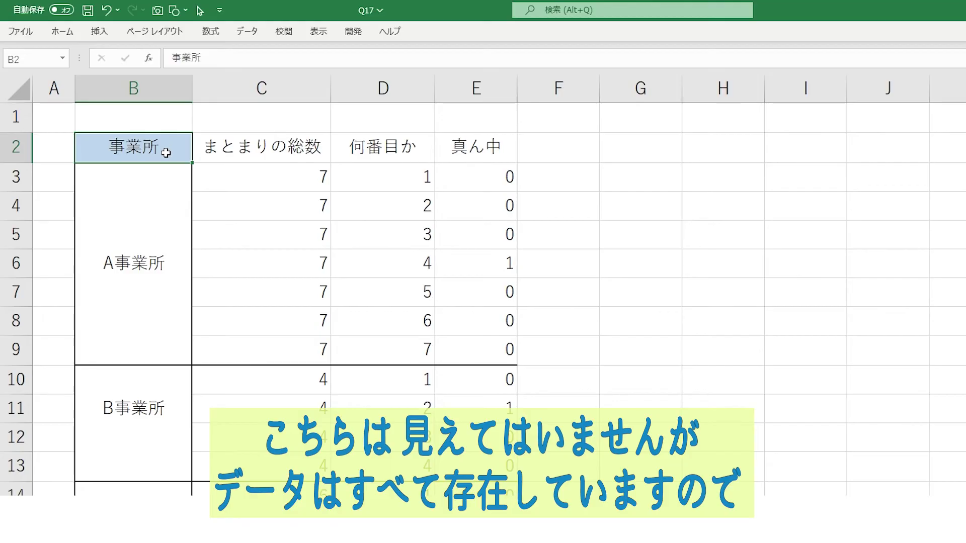
left_click(154, 172)
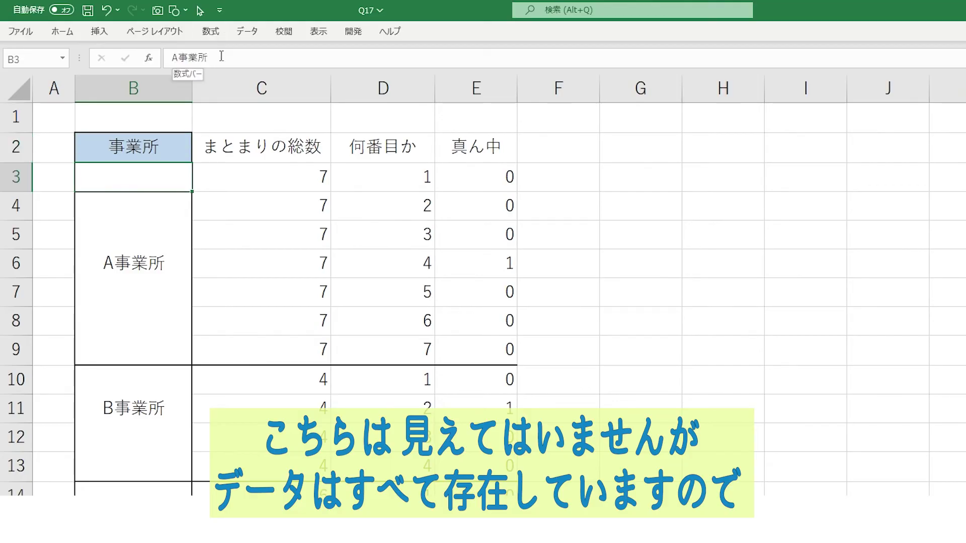
Step: Create a pivot table at G2 of the current sheet counting the 事業所 column's entries per office, and undo it
left_click(143, 147)
key("ctrl+shift+Down")
left_click(99, 31)
left_click(18, 63)
left_click(569, 352)
left_click(738, 367)
left_click(640, 147)
left_click(738, 265)
left_click(666, 423)
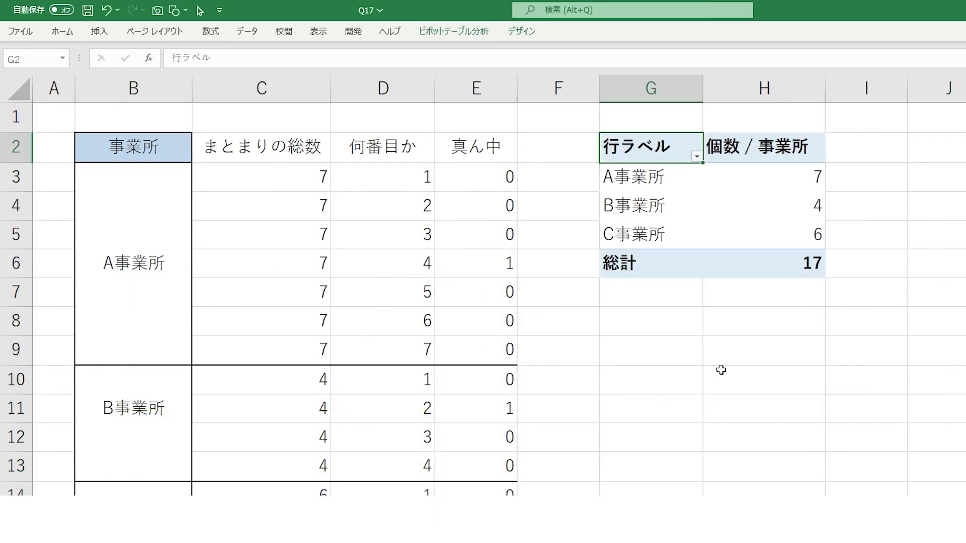
left_click(754, 322)
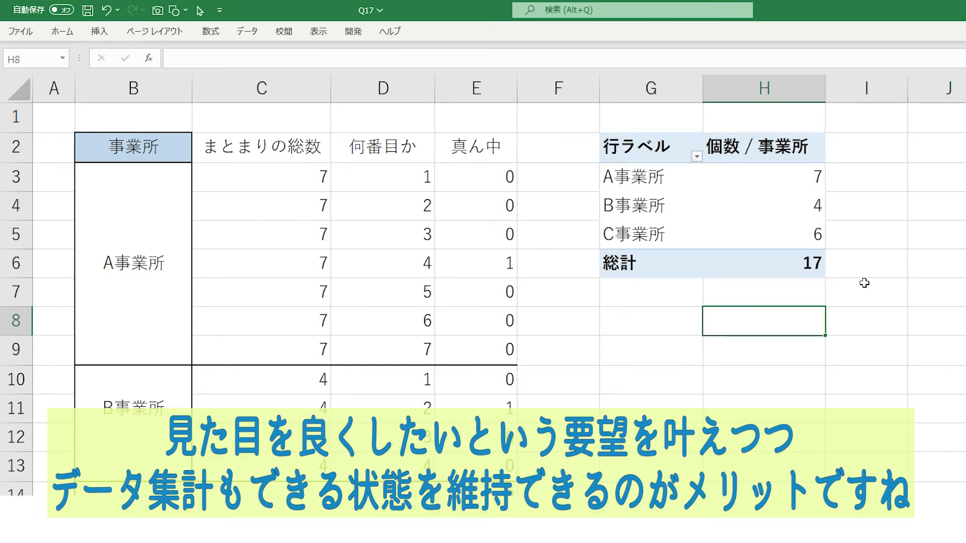
key("ctrl+z")
Step: Copy row 7, insert the copied cells at rows 7 to 9, and undo that insertion
left_click(17, 292)
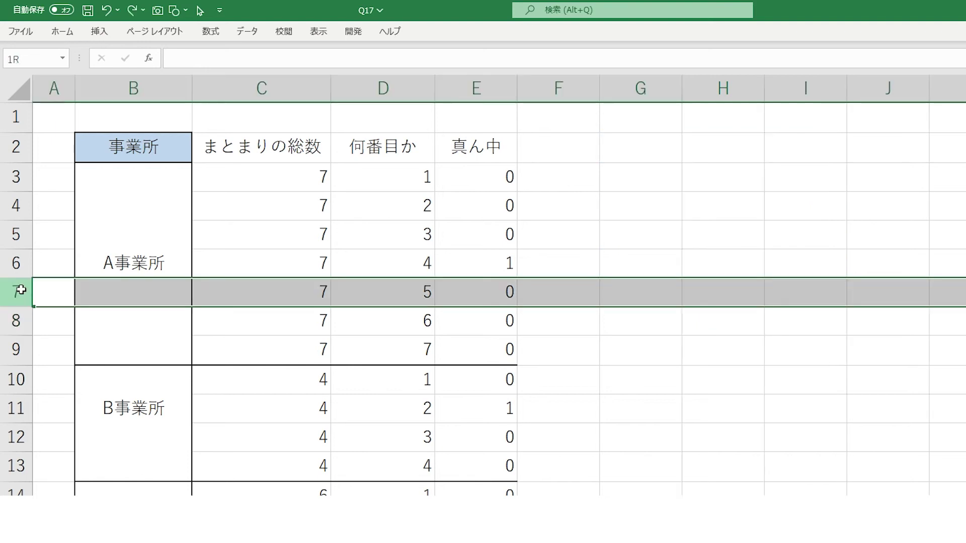
right_click(16, 291)
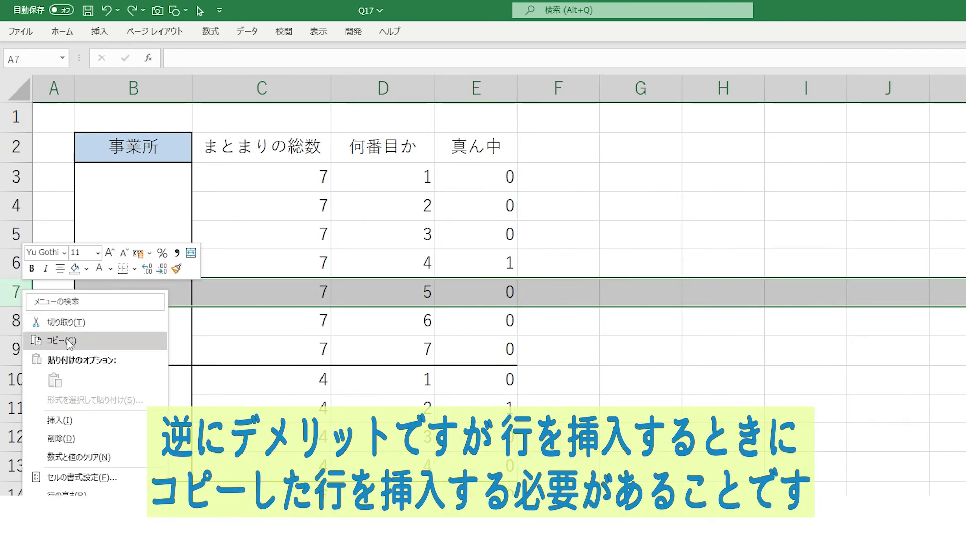
left_click(45, 280)
left_click_drag(15, 290, 8, 352)
right_click(8, 353)
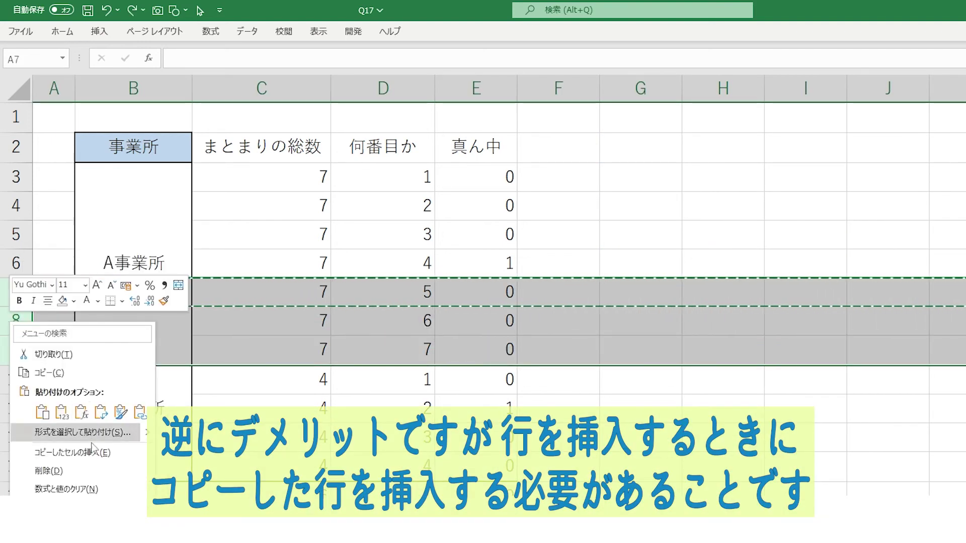
left_click(91, 447)
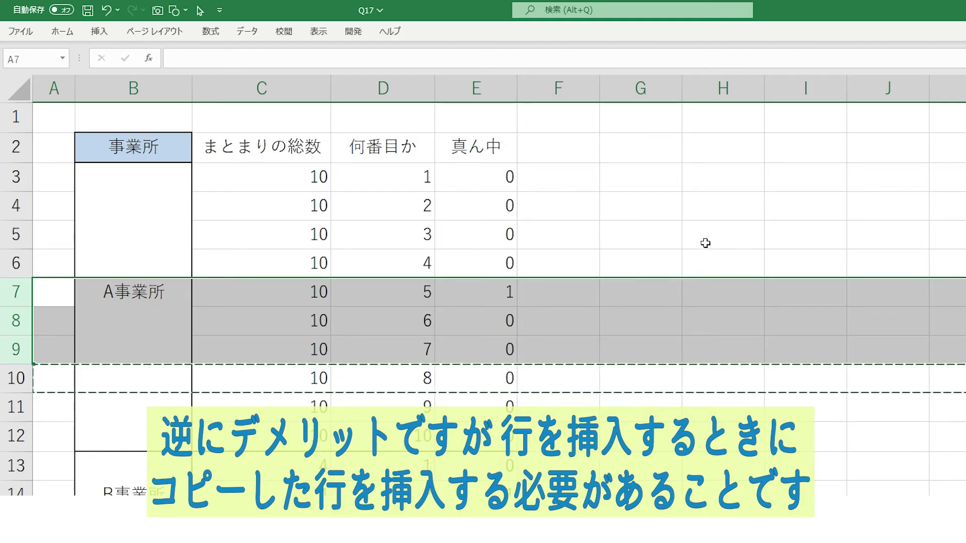
left_click(705, 243)
key("ctrl+z")
Step: Insert four blank rows at rows 7 to 10 inside the A事業所 group
left_click_drag(15, 294, 16, 379)
right_click(17, 326)
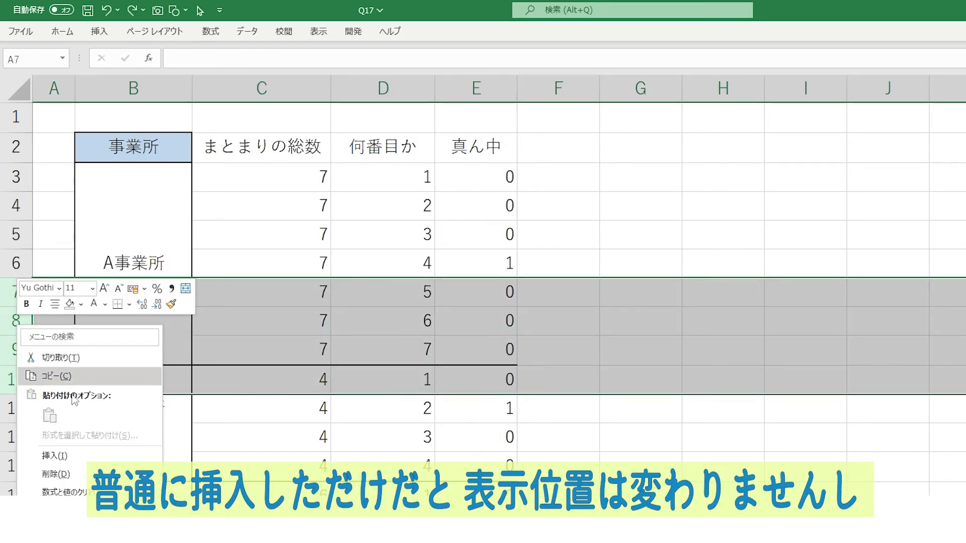
left_click(91, 461)
left_click(733, 202)
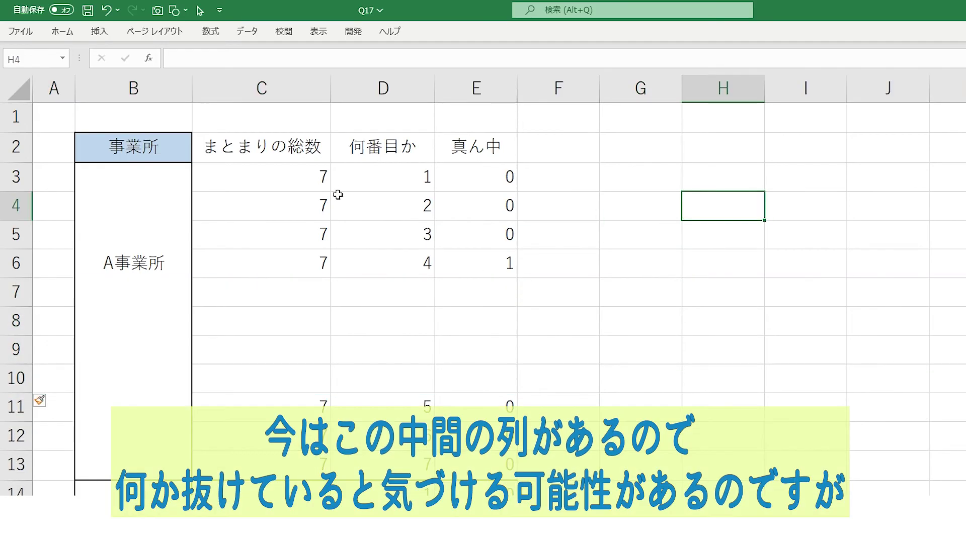
Step: Hide the helper columns C to E, and undo both the hiding and the earlier blank-row insertion
left_click_drag(301, 293, 474, 382)
left_click(626, 319)
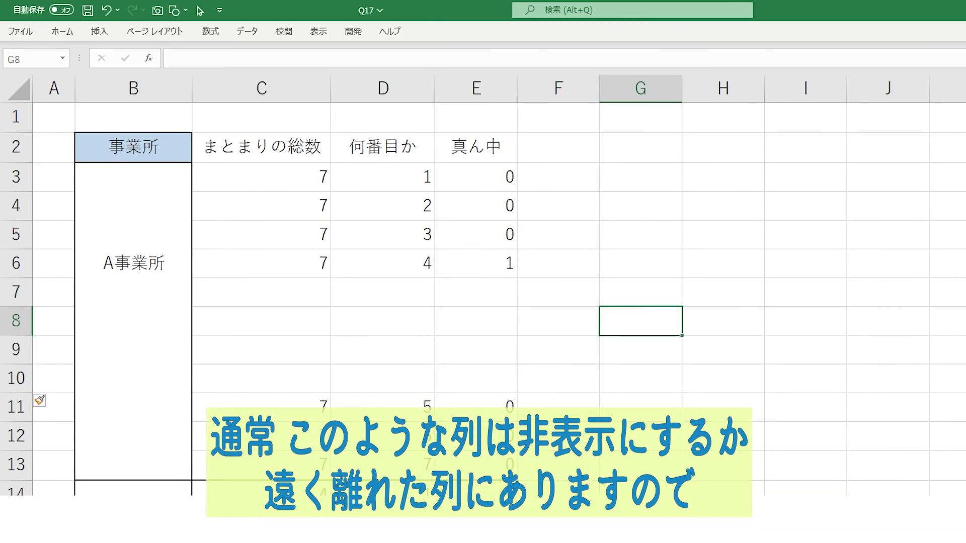
left_click_drag(302, 89, 453, 91)
right_click(426, 186)
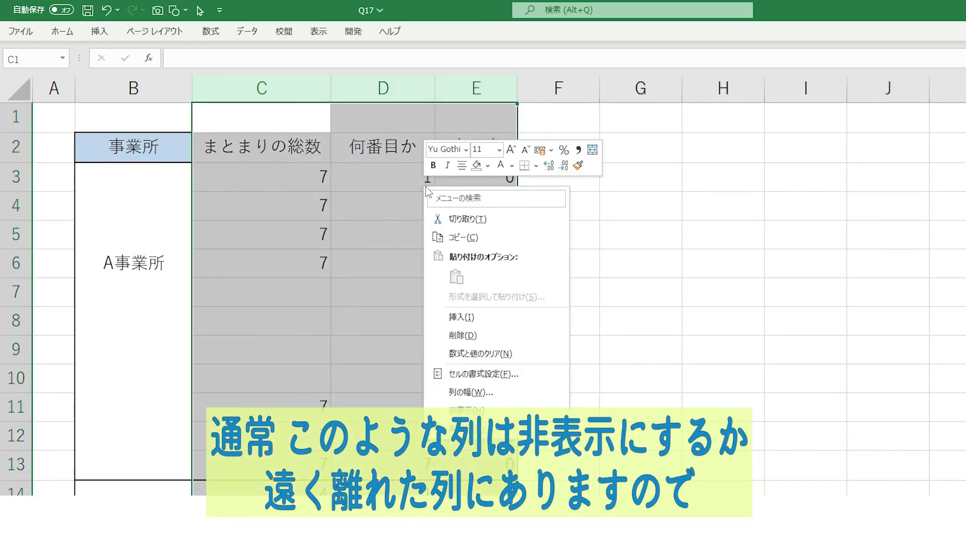
left_click(483, 411)
left_click(614, 351)
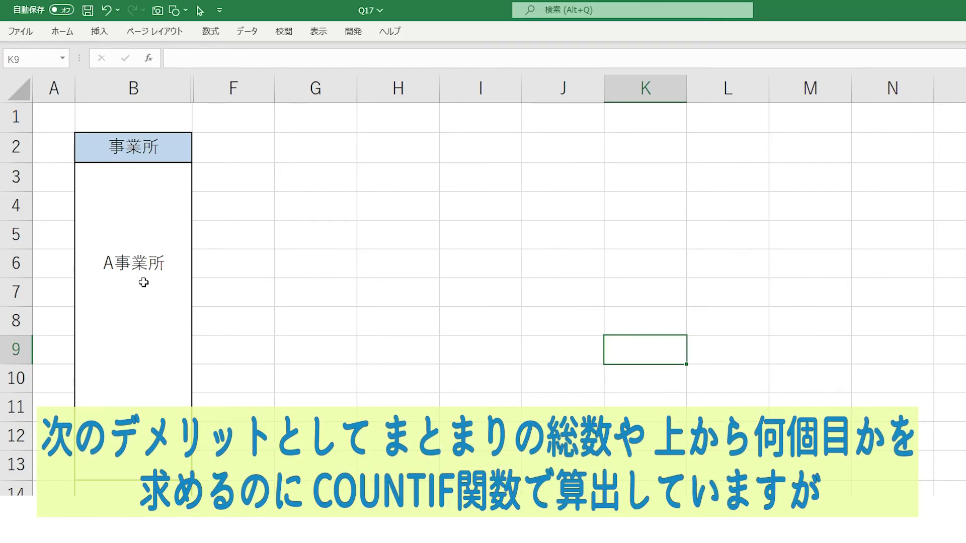
key("ctrl+z")
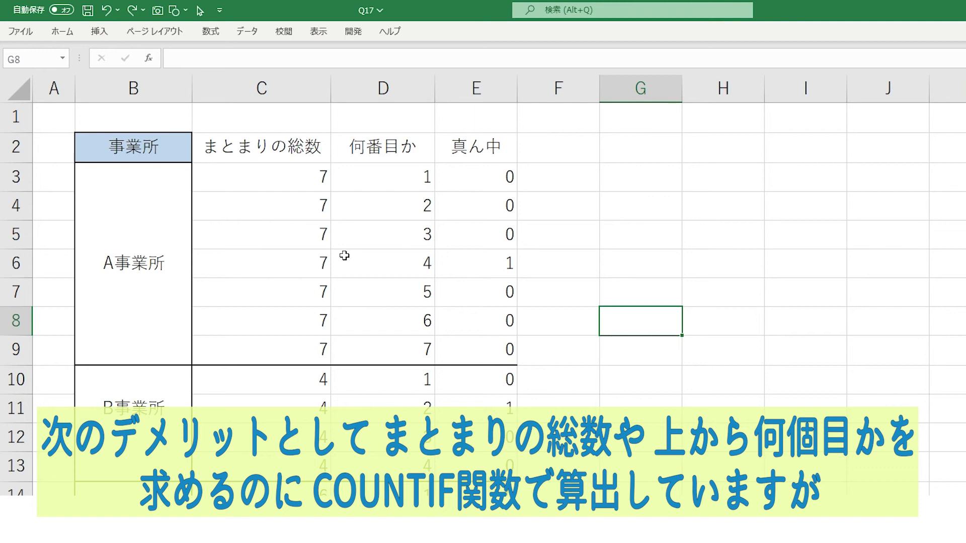
Step: Examine the COUNTIF formula in C6 and the ranges it references
left_click(293, 261)
key("F2")
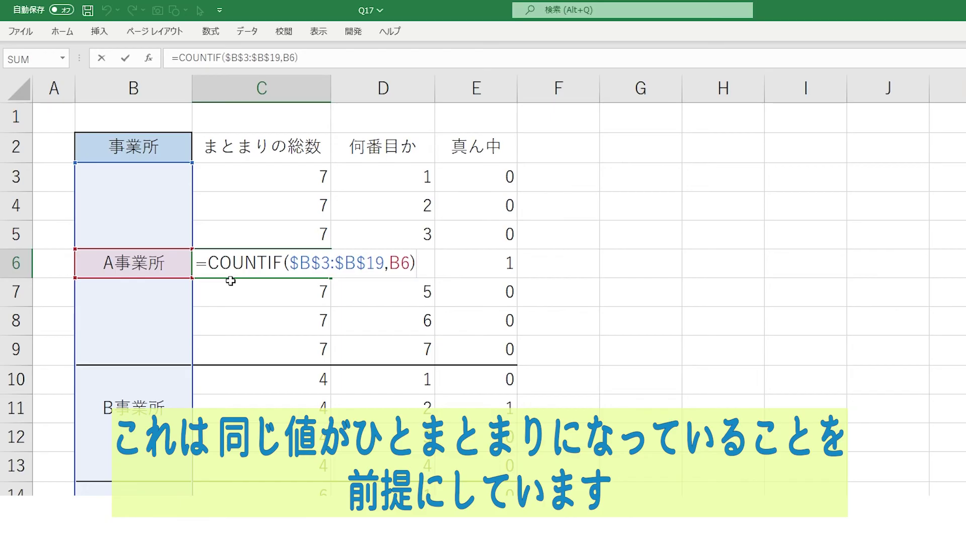
key("Escape")
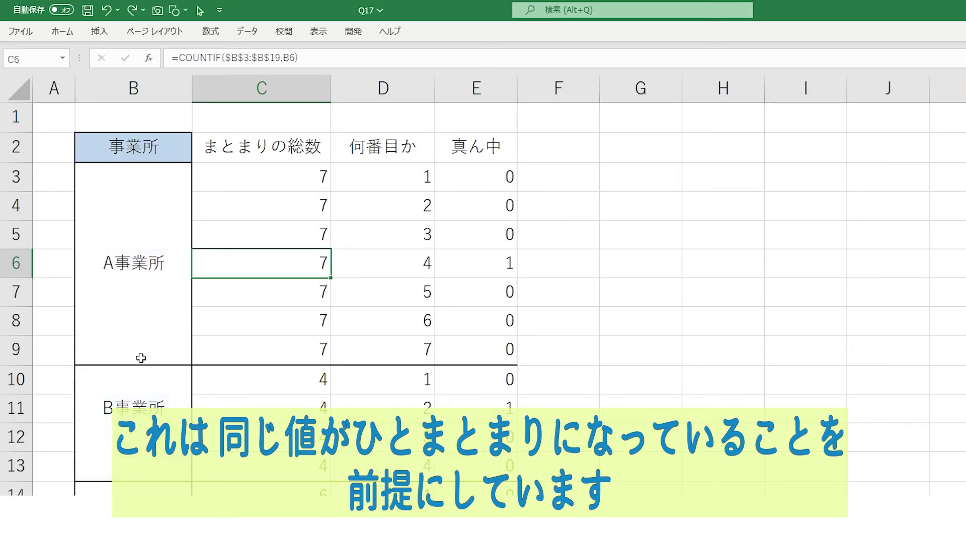
Step: Paste the copied A事業所 entries directly below the C事業所 group, starting at B20, and return to the top of the table
scroll(147, 302, "down", 2)
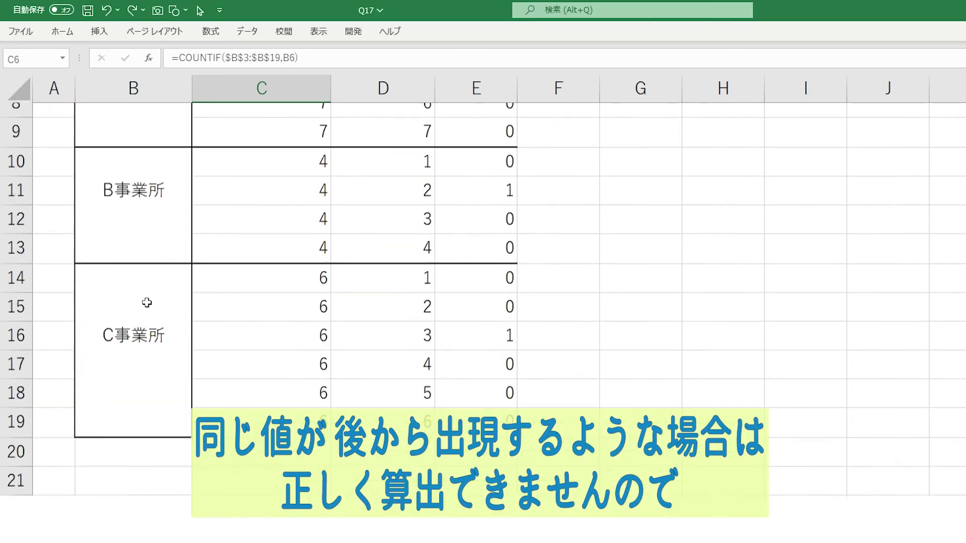
scroll(123, 317, "down", 2)
left_click(125, 322)
key("ctrl+v")
scroll(188, 345, "up", 4)
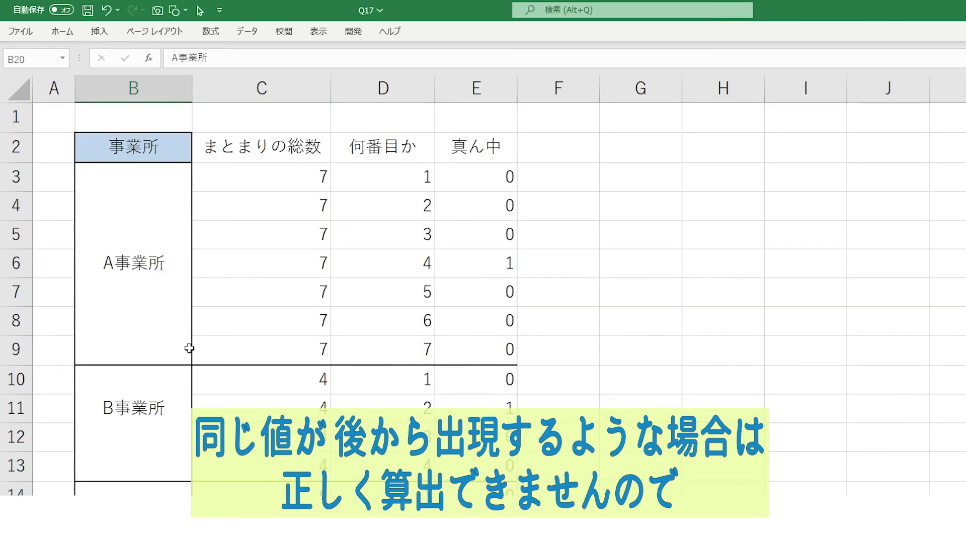
left_click(619, 342)
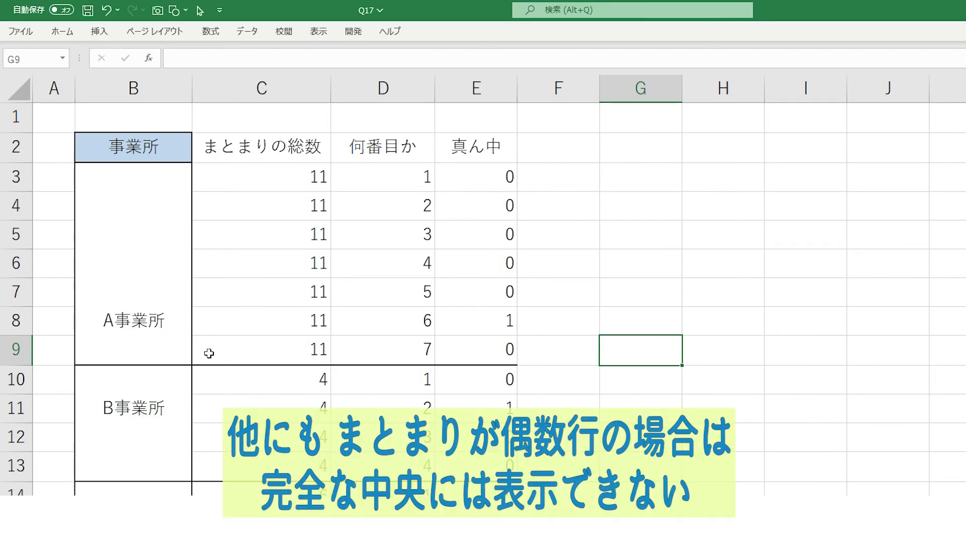
Step: Examine the B事業所 cells B10 to B13 and where the office name is displayed within the group
left_click(136, 389)
left_click(141, 403)
left_click(139, 442)
left_click(137, 468)
left_click(154, 391)
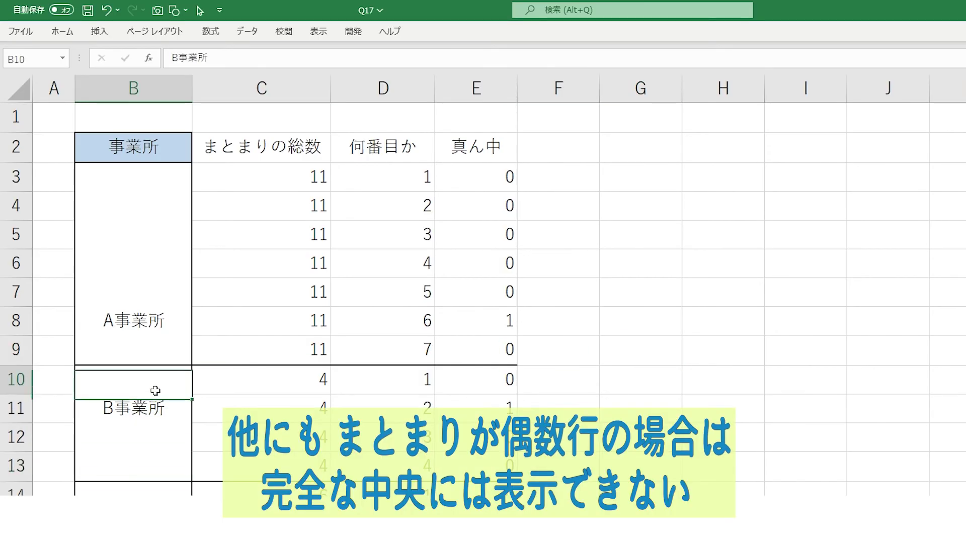
left_click(157, 408)
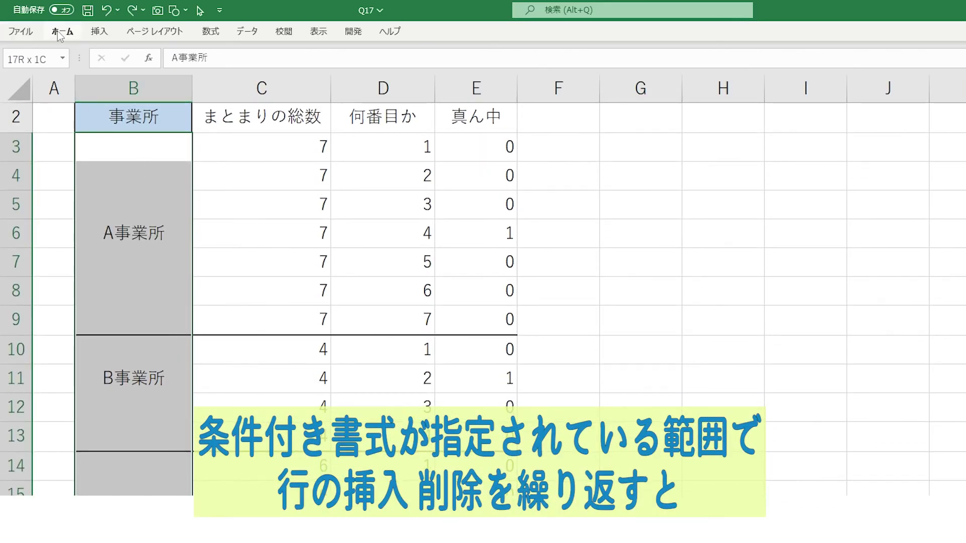
Step: Open the conditional formatting rules manager for the selected range B3:B19 and examine the =E3=0 rule
left_click(59, 33)
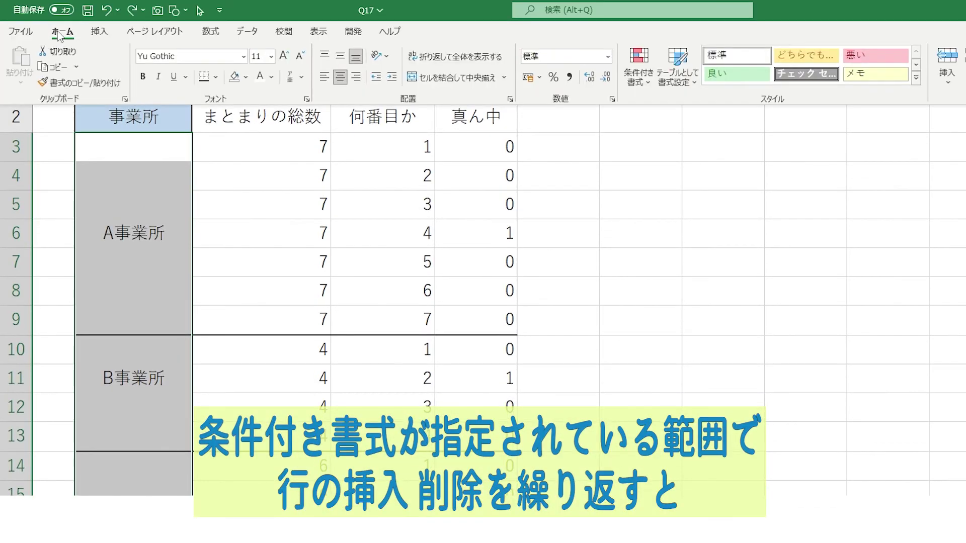
left_click(639, 81)
left_click(654, 298)
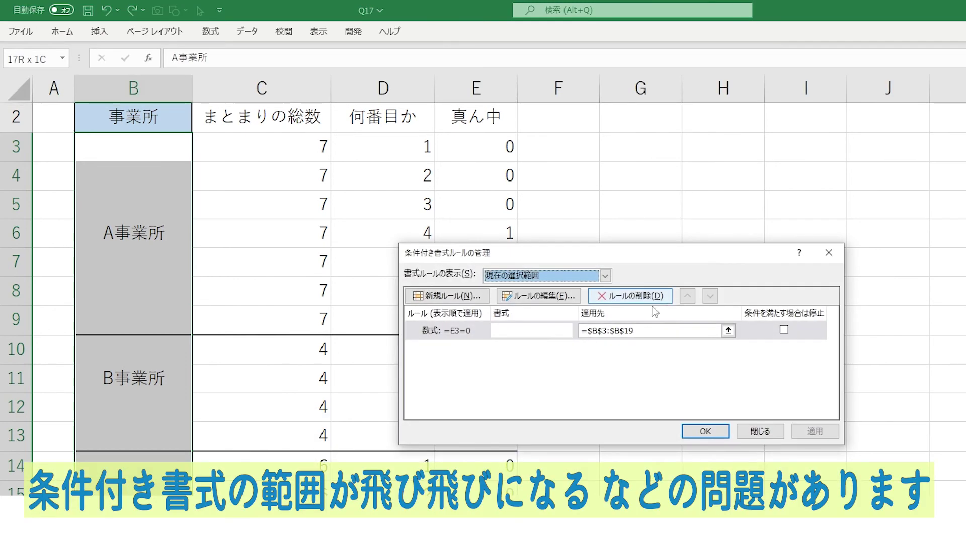
left_click(449, 333)
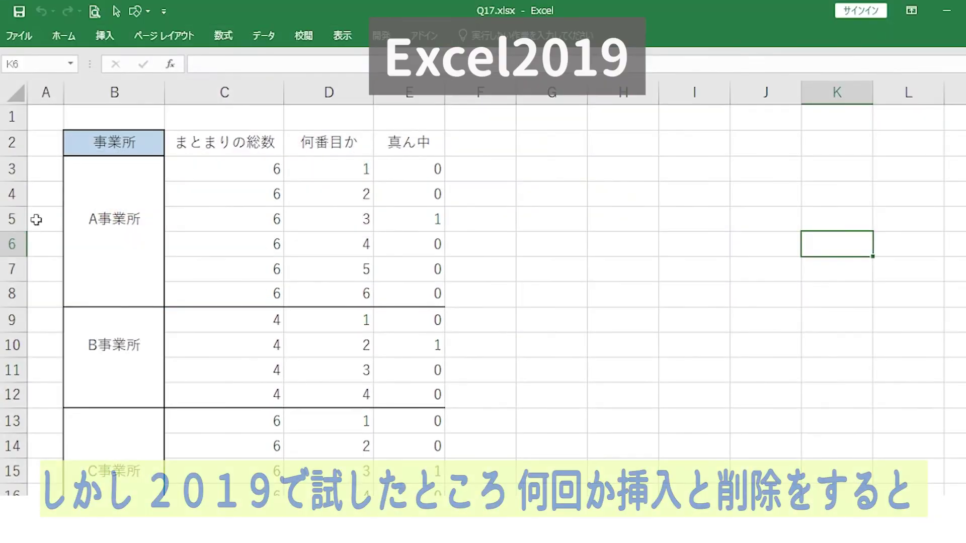
Step: In the Excel 2019 workbook Q17.xlsx, delete three A事業所 rows and insert copies of row 4 at rows 4 to 7
right_click(15, 236)
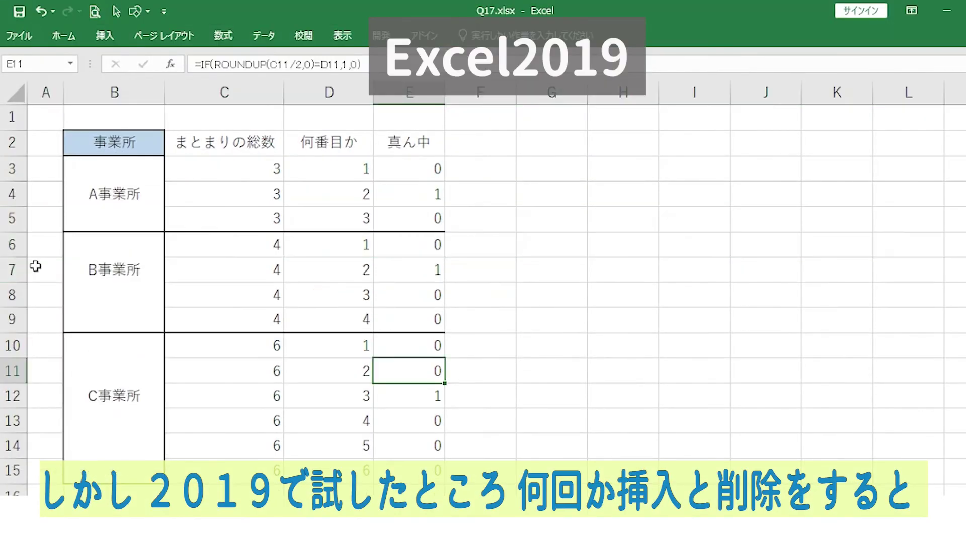
left_click(12, 194)
key("ctrl+c")
left_click_drag(12, 194, 12, 269)
key("ctrl+plus")
Step: Copy rows in the C事業所 group and insert the copied cells at rows 15 and 16
left_click(16, 467)
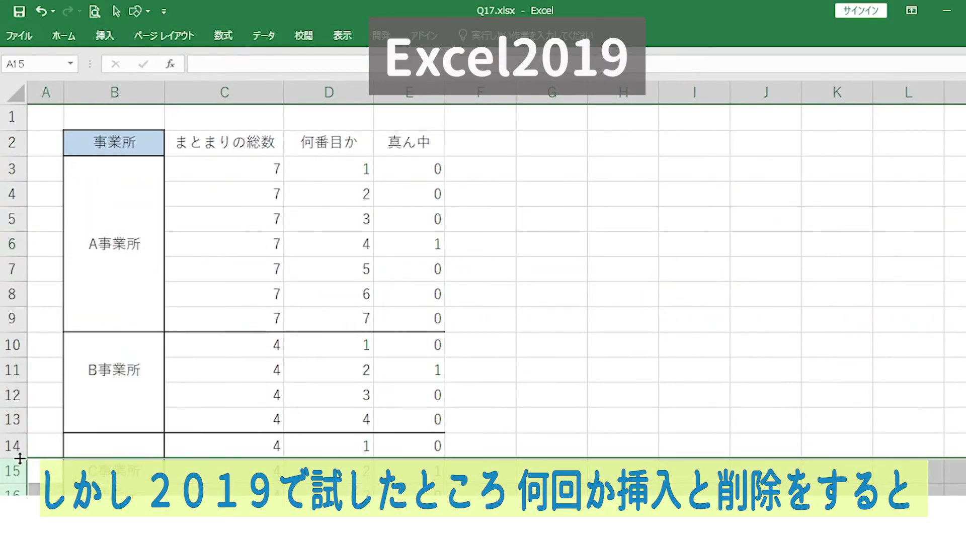
left_click_drag(12, 471, 12, 465)
key("ctrl+c")
right_click(130, 438)
left_click(197, 317)
Step: Open the conditional formatting rules manager for the 事業所 names from B3 down and examine each rule's applied range
left_click_drag(119, 244, 116, 455)
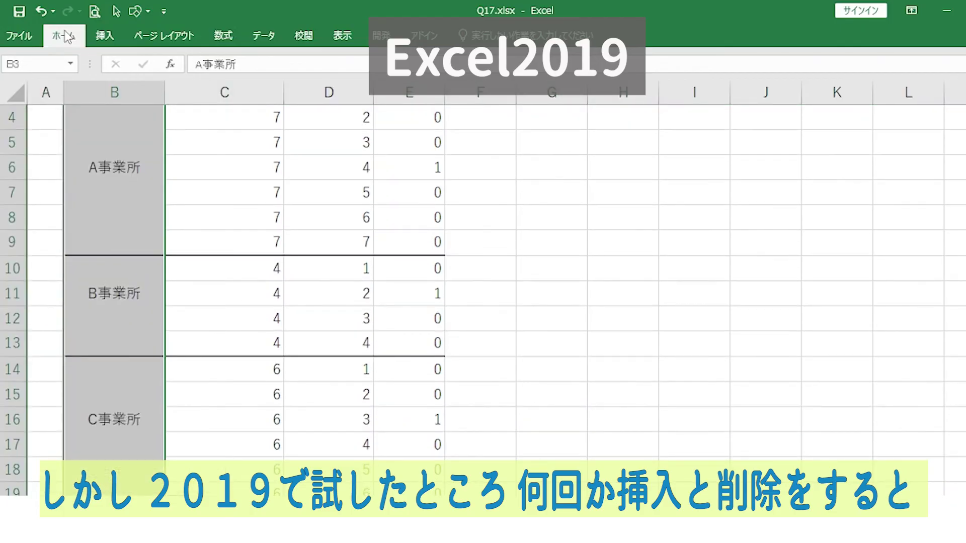
left_click(65, 36)
left_click(606, 75)
left_click(636, 318)
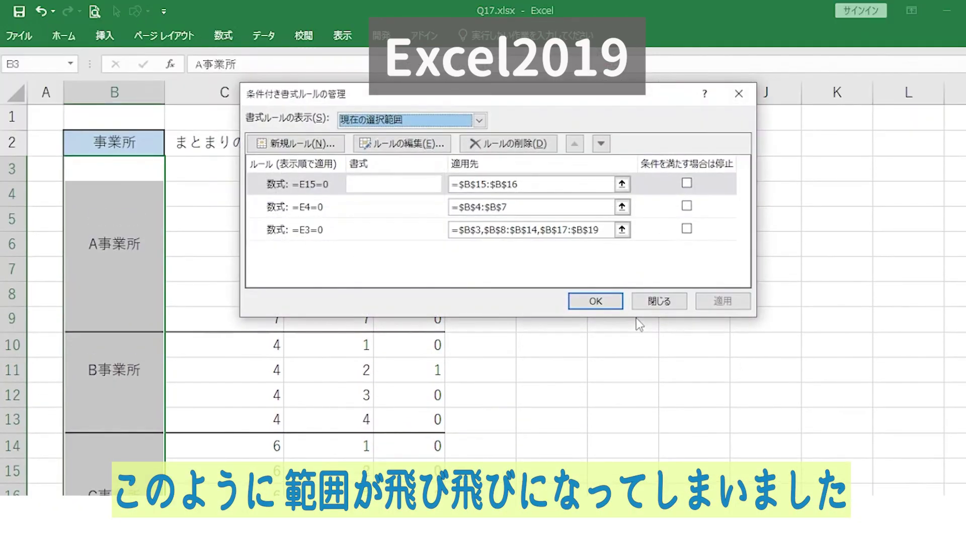
left_click(562, 184)
left_click(559, 203)
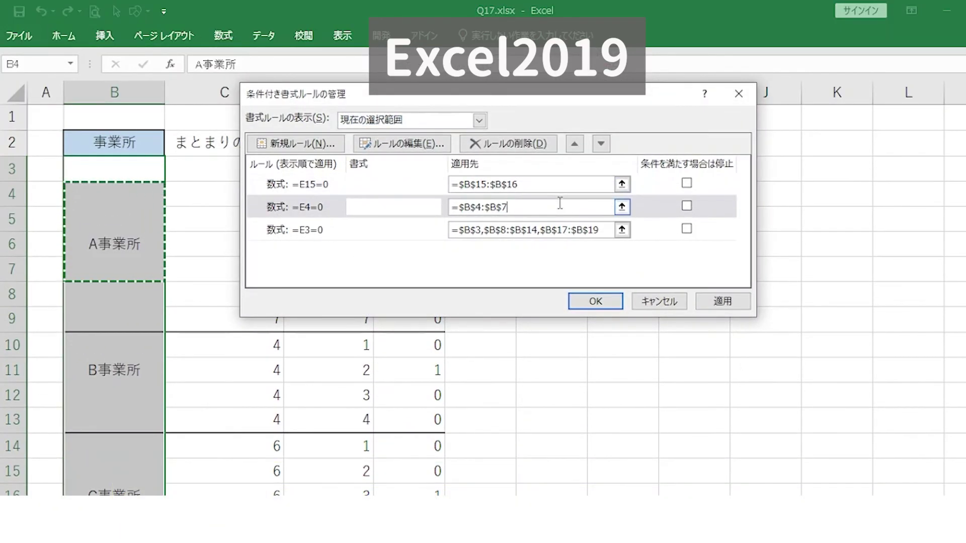
left_click(566, 230)
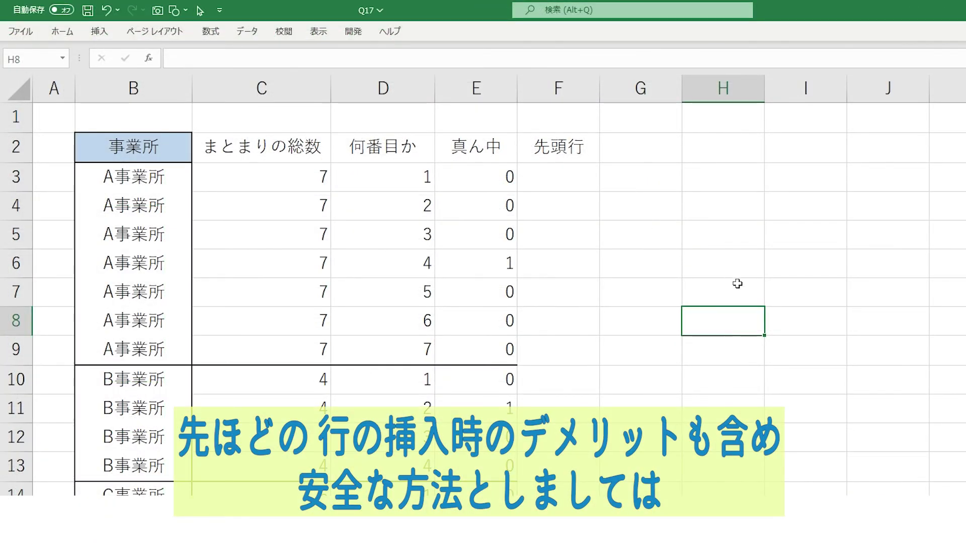
Step: Enter =IF(B3<>B2,1,0) in F3 and fill it down the 先頭行 column to the end of the table
left_click(557, 175)
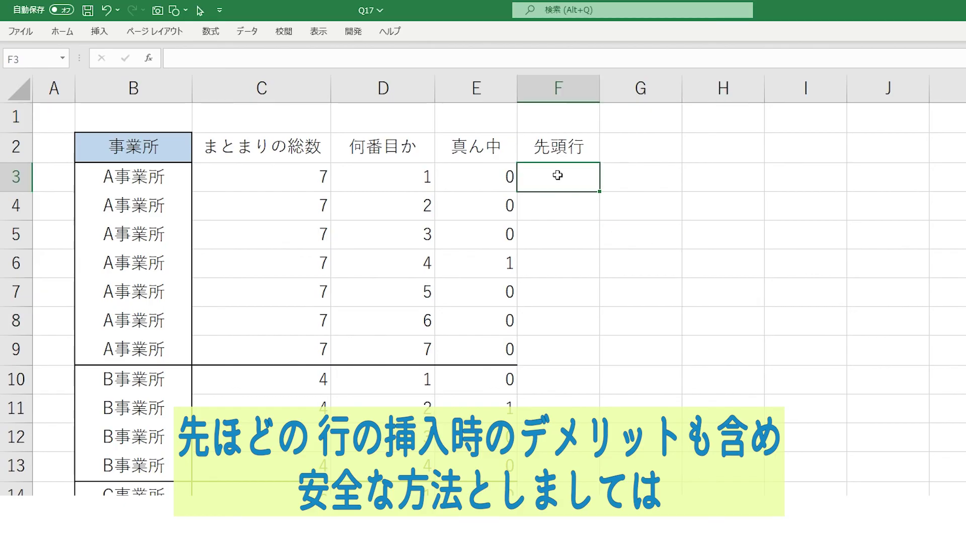
type("=if(")
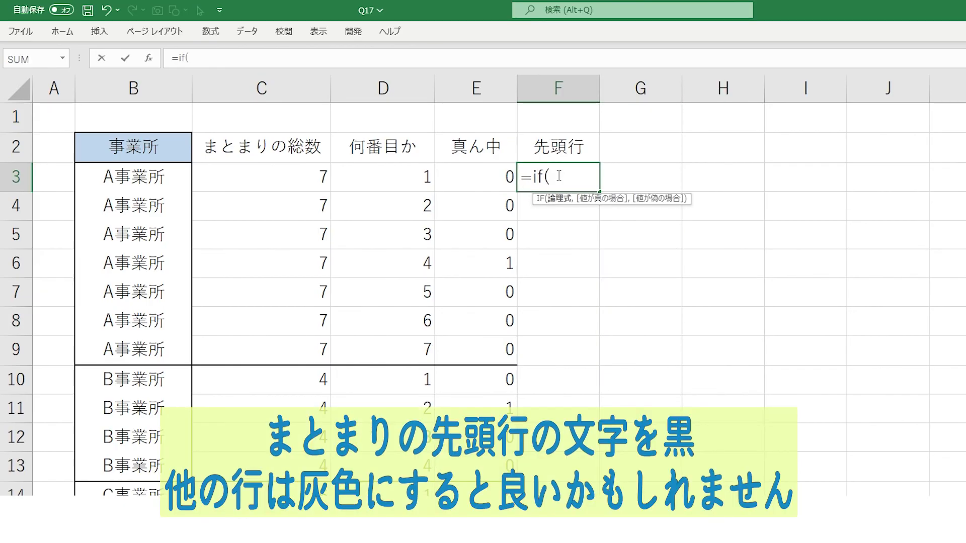
left_click(166, 169)
type("<>")
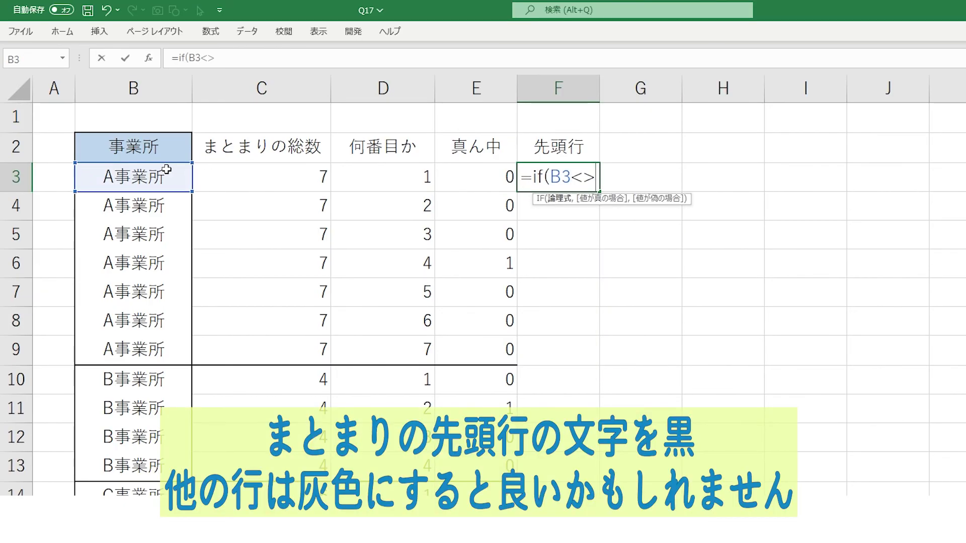
left_click(151, 148)
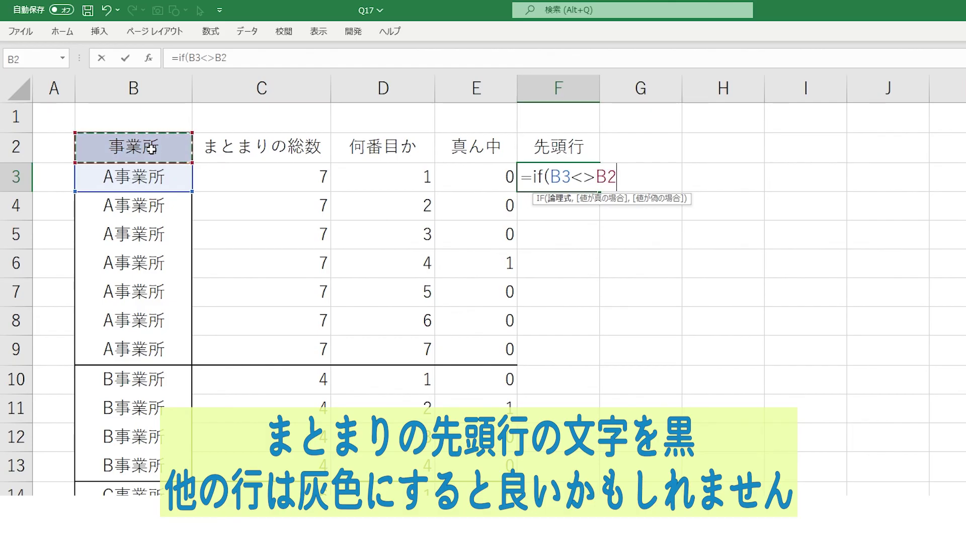
type(",1,0)")
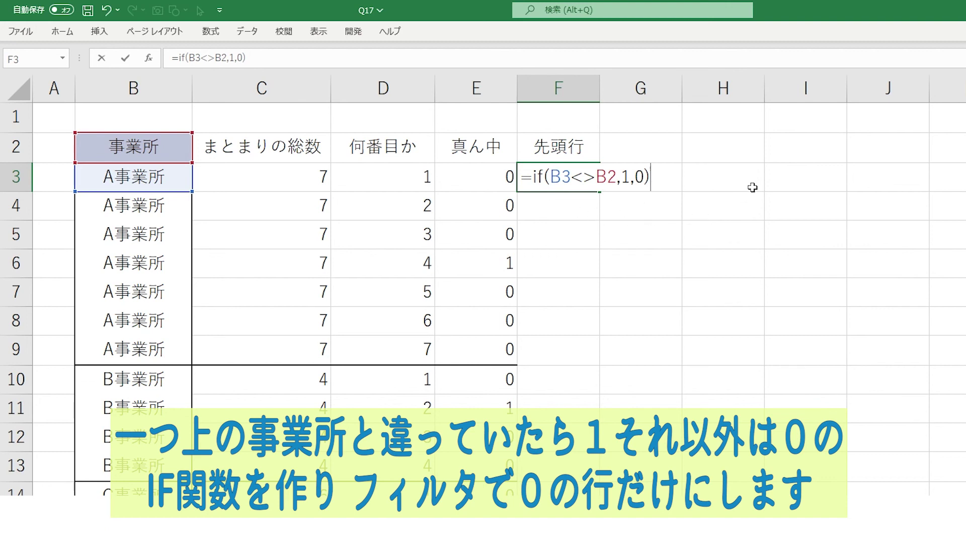
key("Return")
key("Up")
double_click(598, 193)
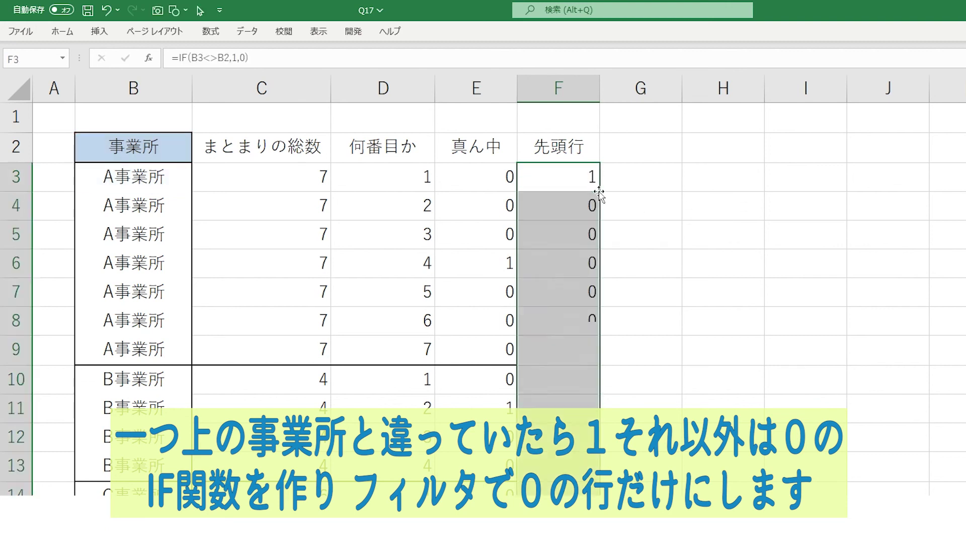
left_click(793, 205)
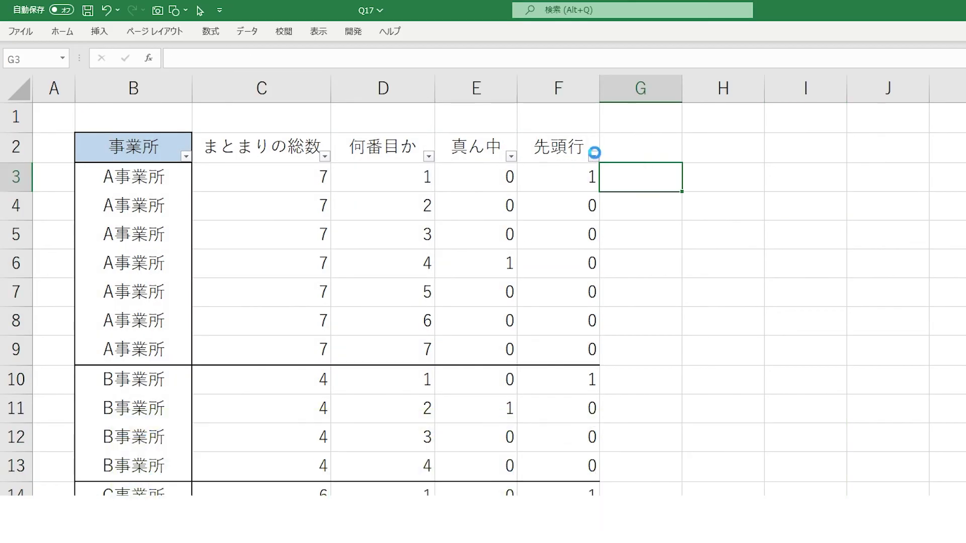
Step: Filter the 先頭行 column to 0 and set the font color of the visible 事業所 names to gray
left_click(593, 156)
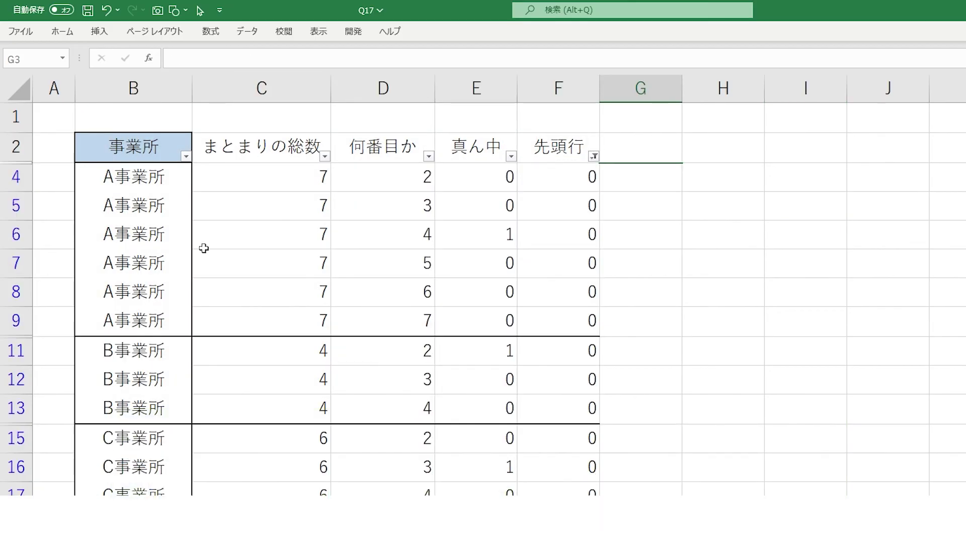
left_click(168, 177)
key("ctrl+shift+Down")
left_click(62, 31)
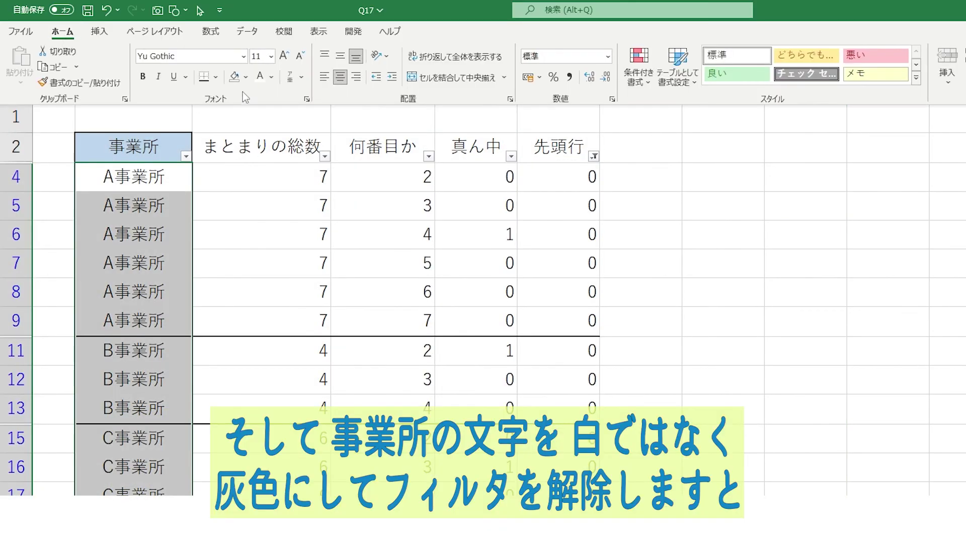
left_click(272, 76)
left_click(258, 165)
Step: Clear the 先頭行 filter and hide the helper columns C to F
key("alt")
key("a")
key("c")
left_click(775, 209)
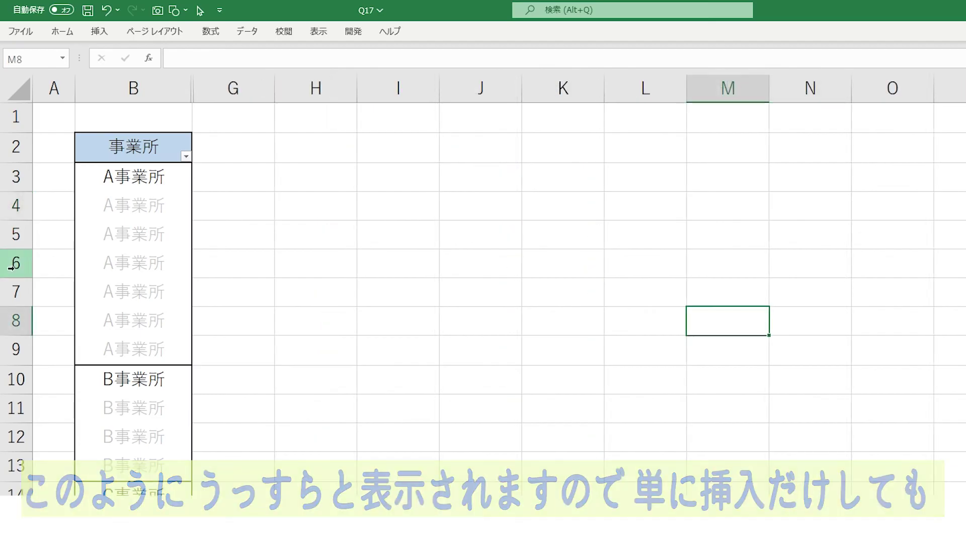
Step: Insert four blank rows at rows 6 to 9 among the grayed A事業所 entries
left_click_drag(11, 268, 13, 349)
right_click(27, 272)
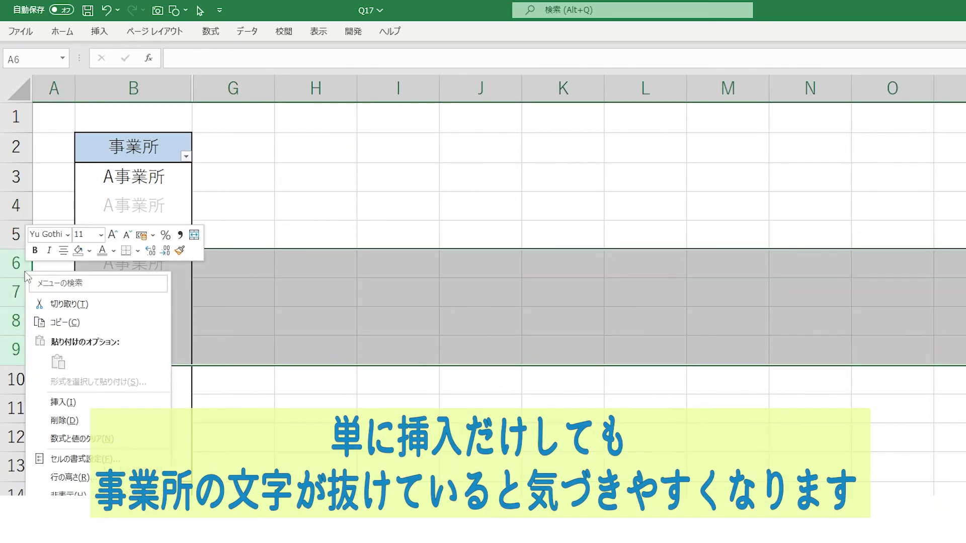
left_click(70, 402)
left_click(394, 289)
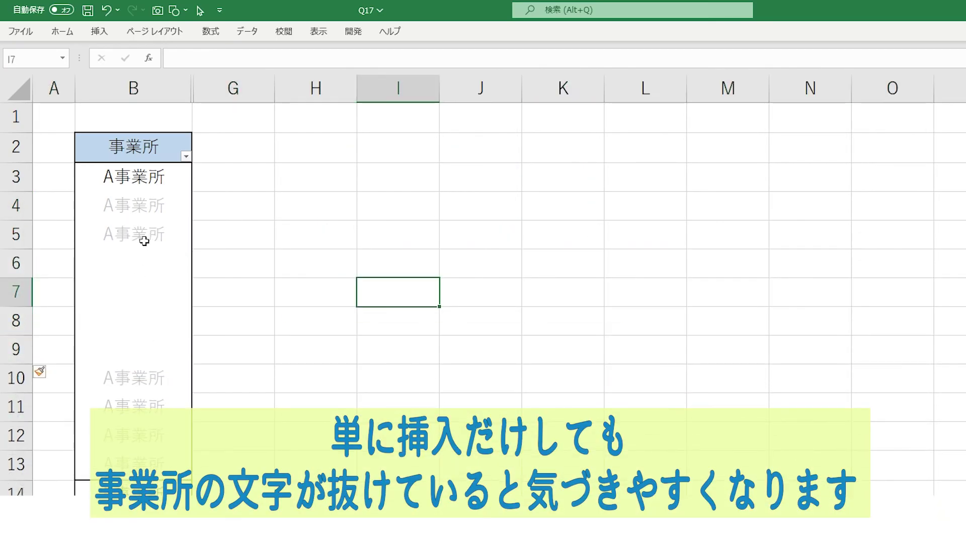
left_click(344, 208)
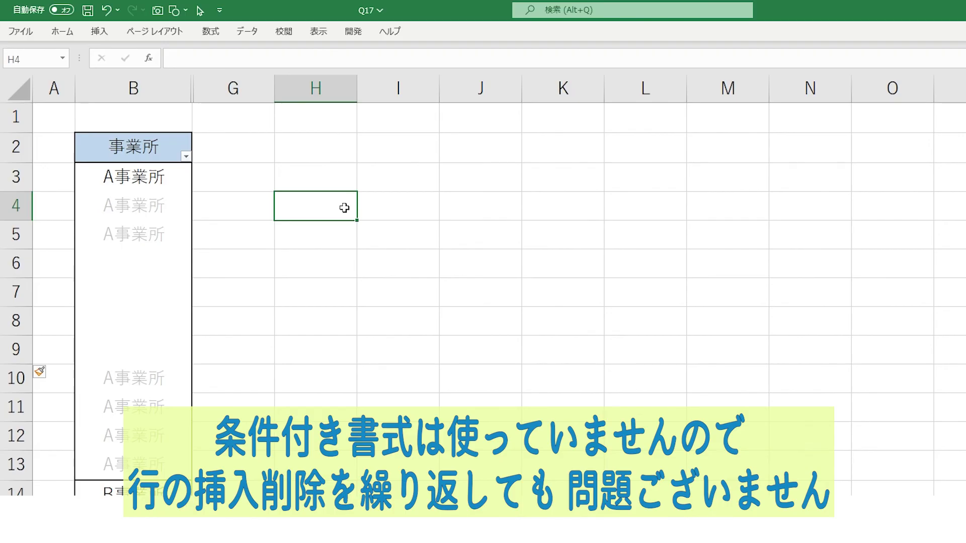
Step: Undo the row insertion, column hiding, gray font, filter and 先頭行 helper column, back to the conditionally formatted table
key("ctrl+z")
key("ctrl+z")
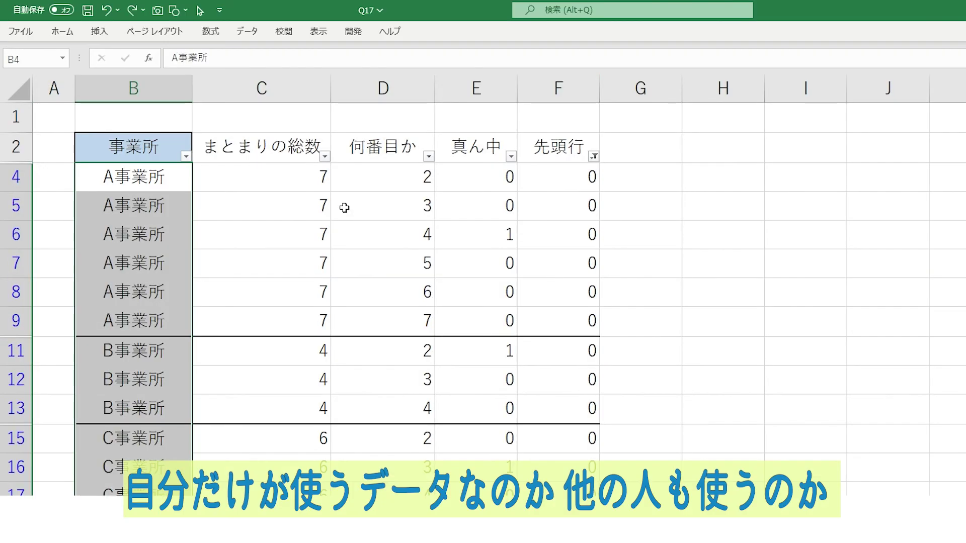
key("ctrl+z")
key("ctrl+z")
key("ctrl+z")
key("ctrl+z")
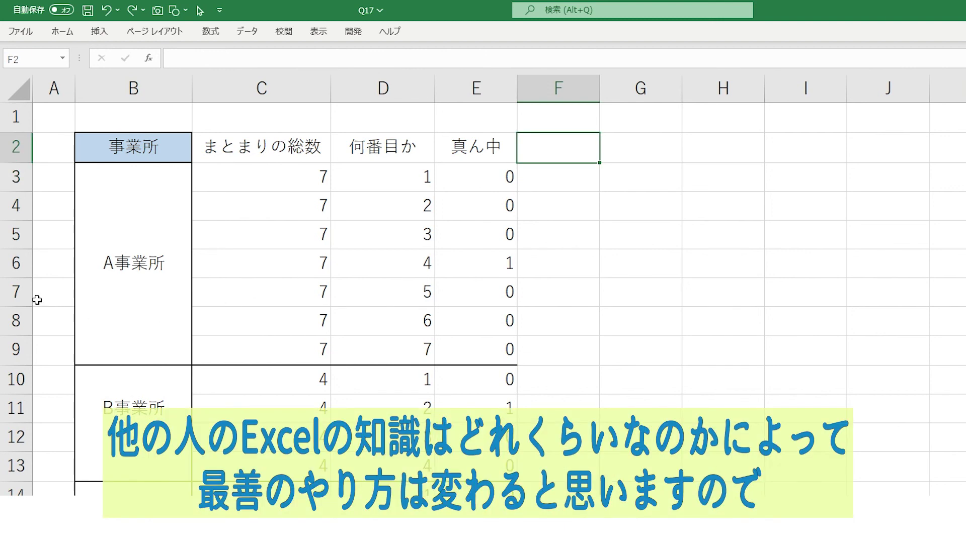
Step: Delete rows 7 and 8 from the A事業所 group
left_click_drag(20, 290, 17, 320)
right_click(18, 320)
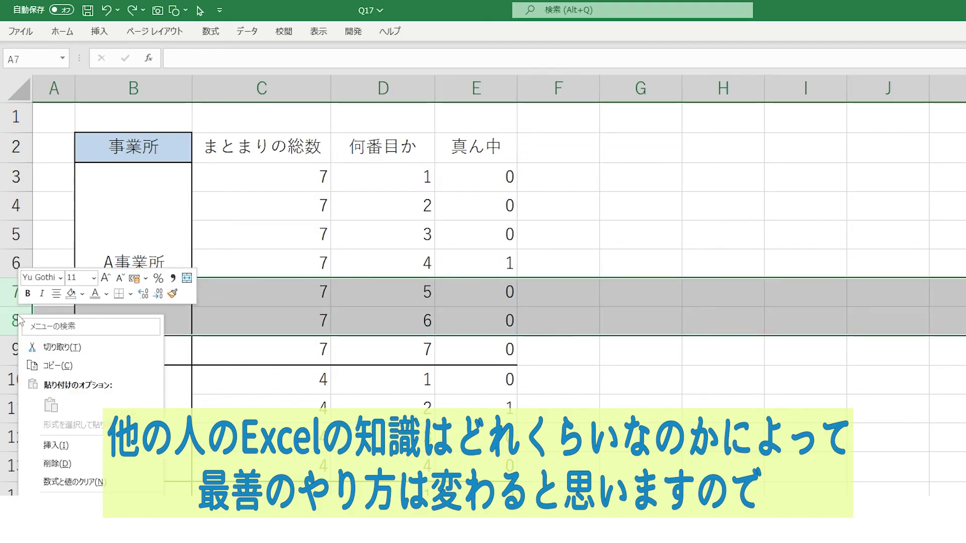
left_click(51, 463)
left_click(737, 226)
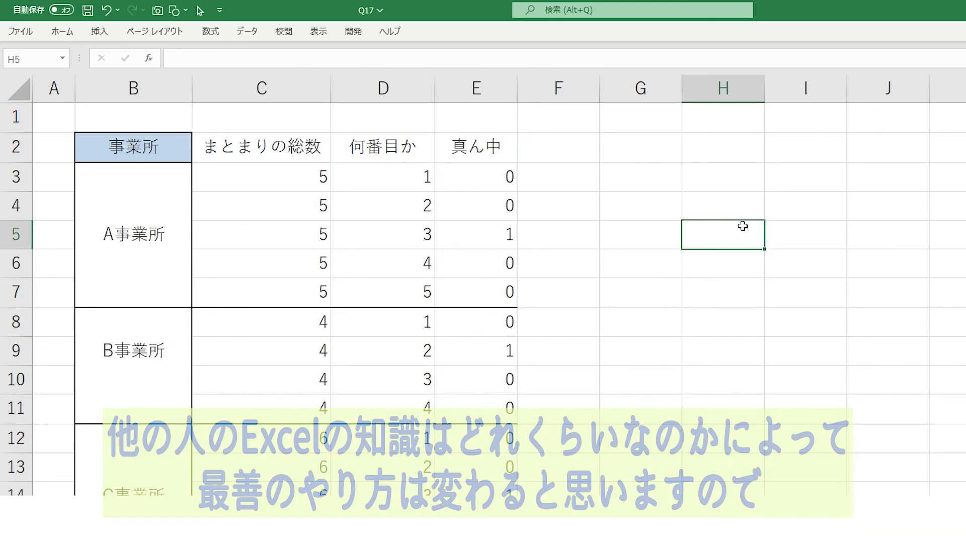
Step: Copy row 4 of the A事業所 group and insert six copies of it at rows 4 to 9
left_click(9, 213)
key("ctrl+c")
left_click_drag(13, 204, 11, 354)
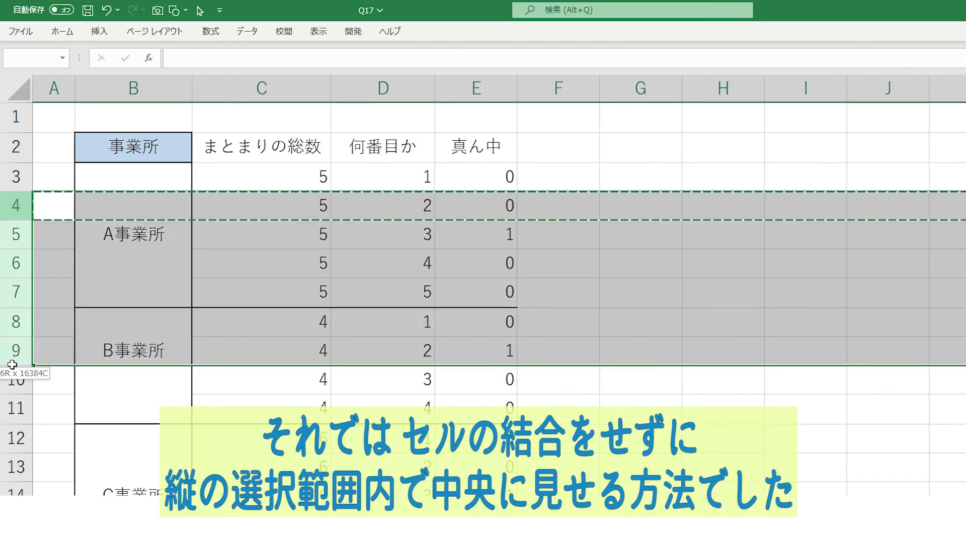
right_click(11, 304)
left_click(123, 440)
left_click(614, 253)
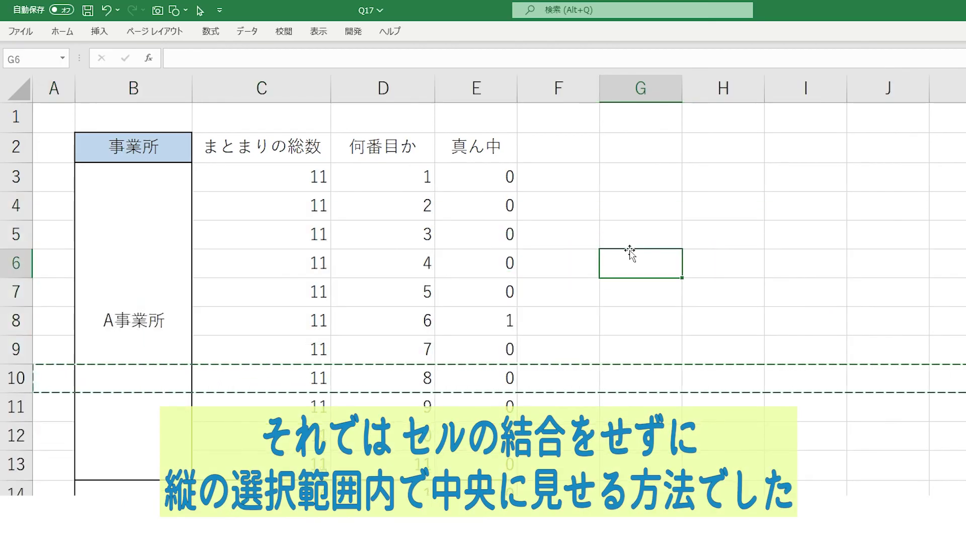
left_click(190, 327)
key("Escape")
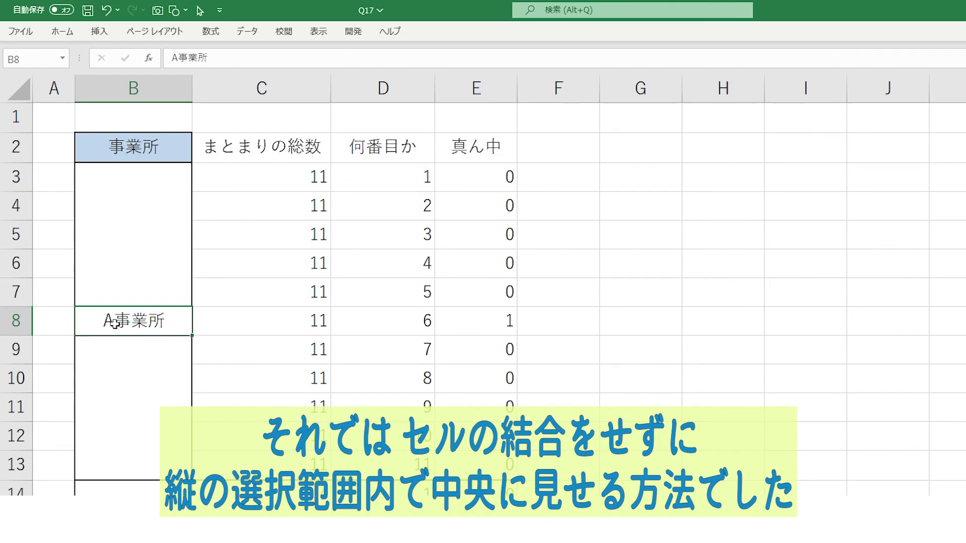
Step: Delete rows 6 to 10 from the enlarged A事業所 group
left_click_drag(13, 385, 13, 264)
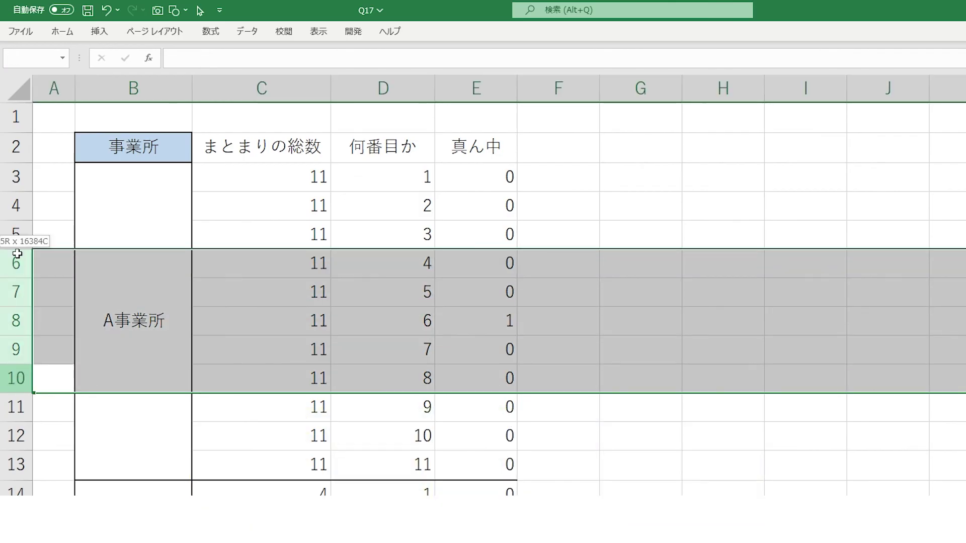
right_click(14, 288)
left_click(117, 437)
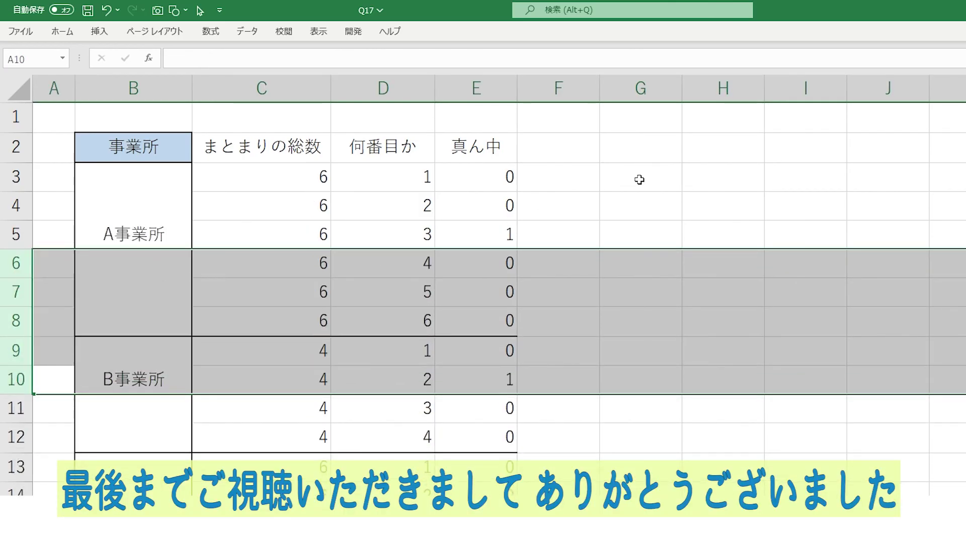
left_click(639, 179)
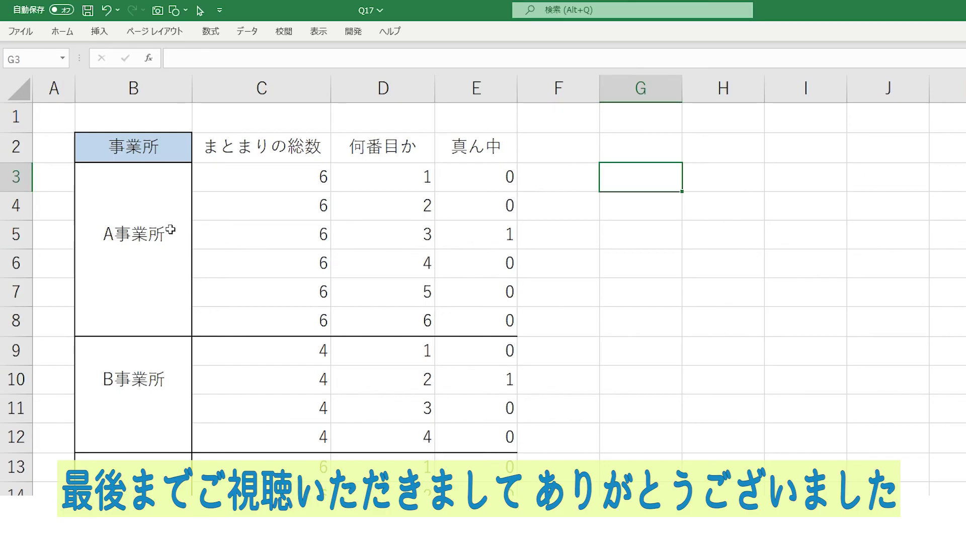